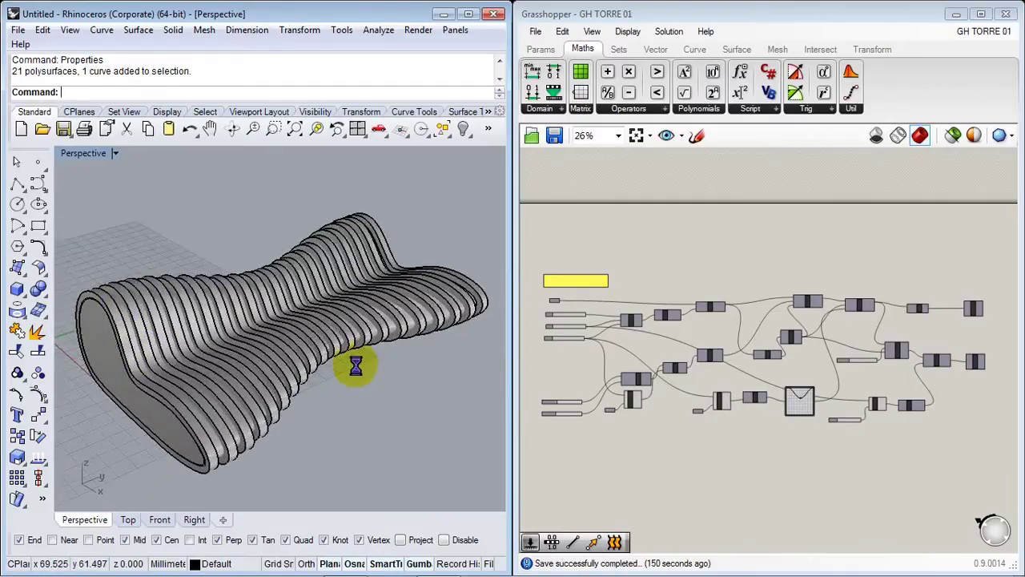
Examine the ribbed 3D form and the Grasshopper definition that drives it, including its curve input and the start, step and count sliders
{"action": "mouse_move", "coordinate": [355, 365]}
{"action": "right_mouse_down"}
{"action": "mouse_move", "coordinate": [180, 364]}
{"action": "mouse_move", "coordinate": [356, 362]}
{"action": "right_mouse_up"}
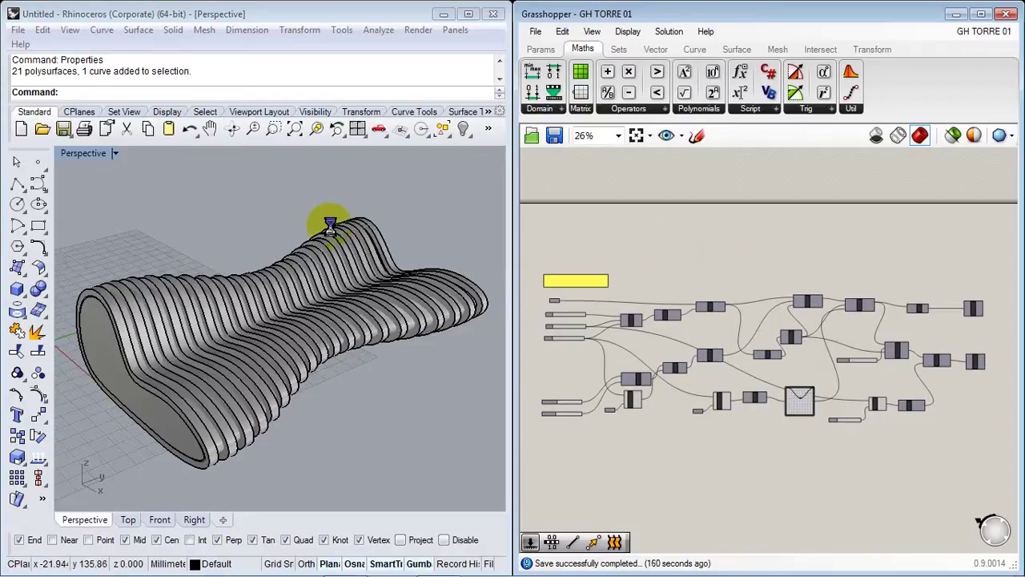
{"action": "right_click_drag", "start_coordinate": [675, 404], "coordinate": [730, 392]}
{"action": "scroll", "coordinate": [617, 311], "scroll_direction": "up", "scroll_amount": 2}
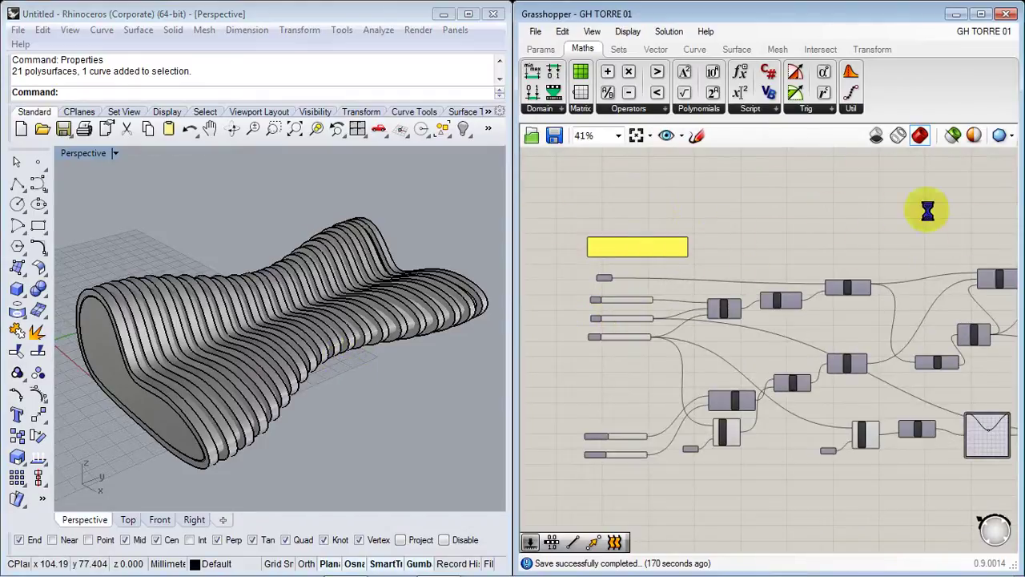
{"action": "right_click_drag", "start_coordinate": [849, 263], "coordinate": [788, 257]}
{"action": "scroll", "coordinate": [792, 267], "scroll_direction": "down", "scroll_amount": 1}
{"action": "right_click_drag", "start_coordinate": [867, 365], "coordinate": [812, 358]}
{"action": "scroll", "coordinate": [811, 358], "scroll_direction": "down", "scroll_amount": 1}
{"action": "right_click_drag", "start_coordinate": [832, 417], "coordinate": [799, 447]}
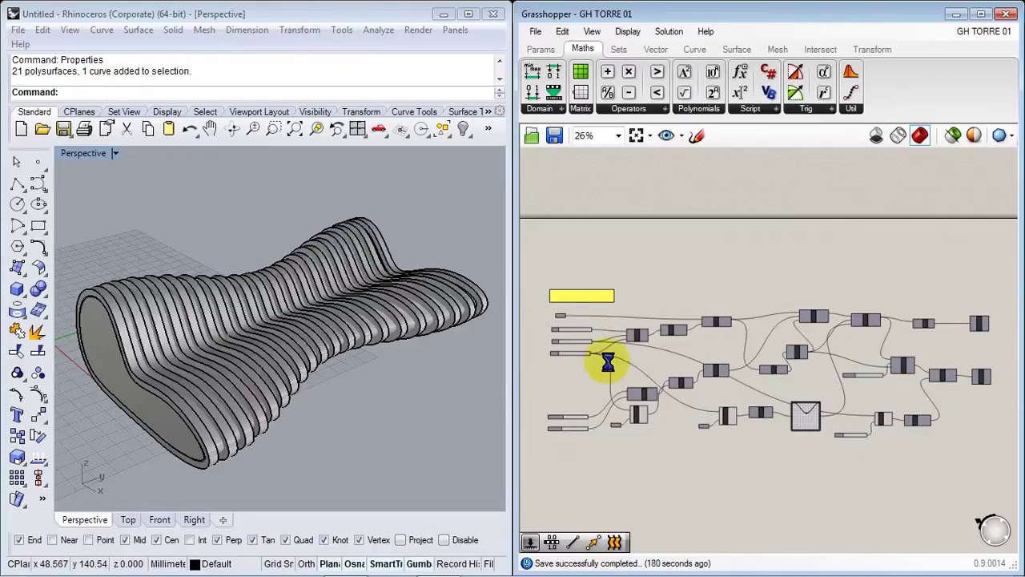
{"action": "right_click_drag", "start_coordinate": [609, 326], "coordinate": [624, 310]}
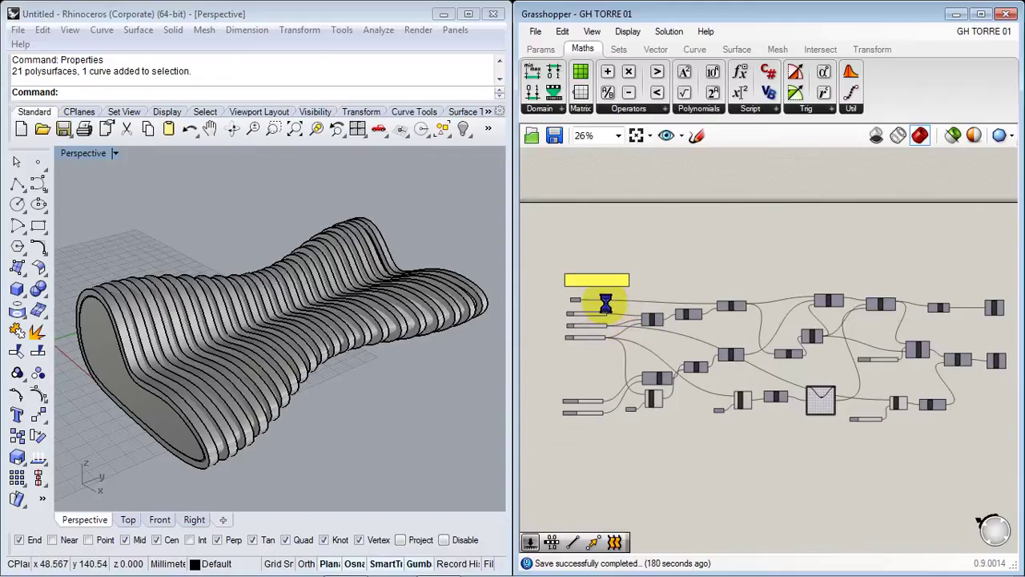
{"action": "scroll", "coordinate": [606, 303], "scroll_direction": "up", "scroll_amount": 5}
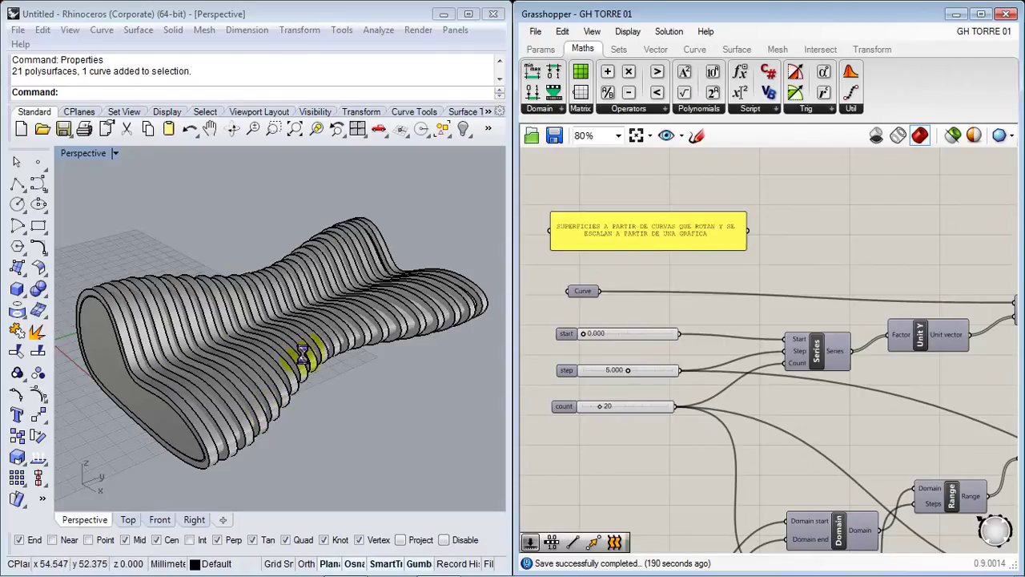
{"action": "right_click_drag", "start_coordinate": [453, 384], "coordinate": [420, 382]}
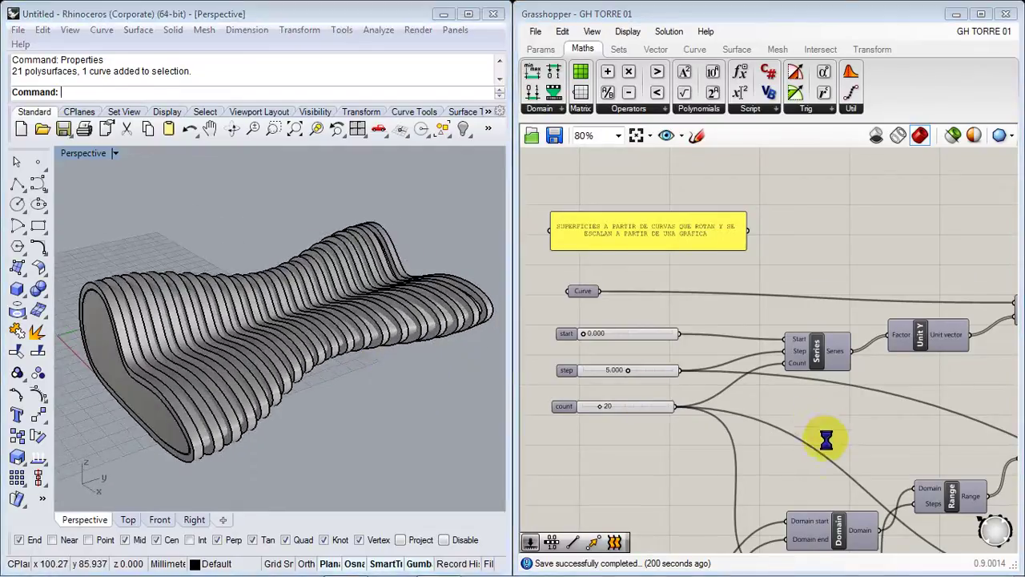
{"action": "right_click_drag", "start_coordinate": [827, 440], "coordinate": [797, 318]}
{"action": "scroll", "coordinate": [805, 326], "scroll_direction": "down", "scroll_amount": 2}
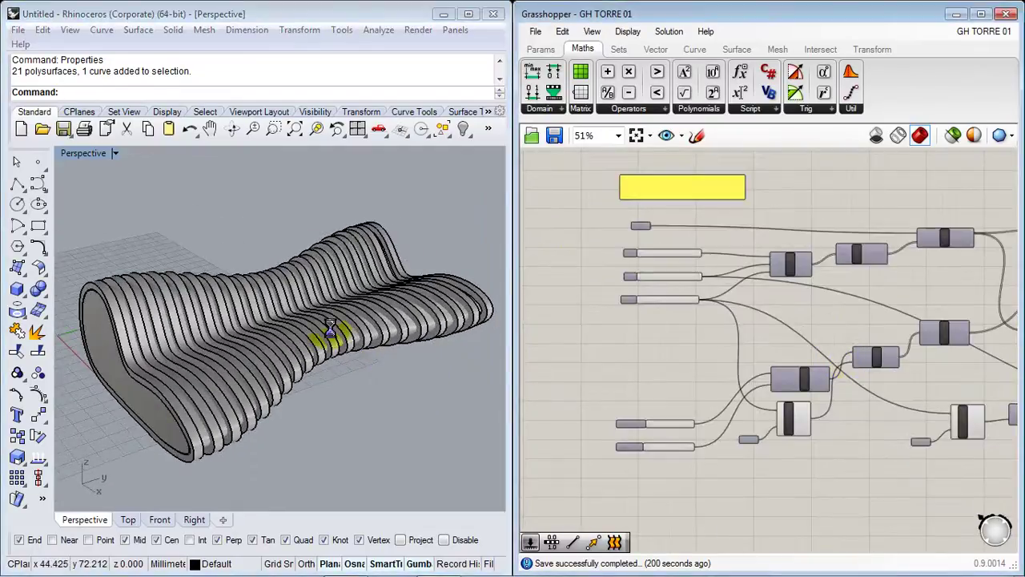
Inspect the front end of the ribbed model, pick out its closed profile curve, and clear the selection
{"action": "left_click", "coordinate": [422, 378]}
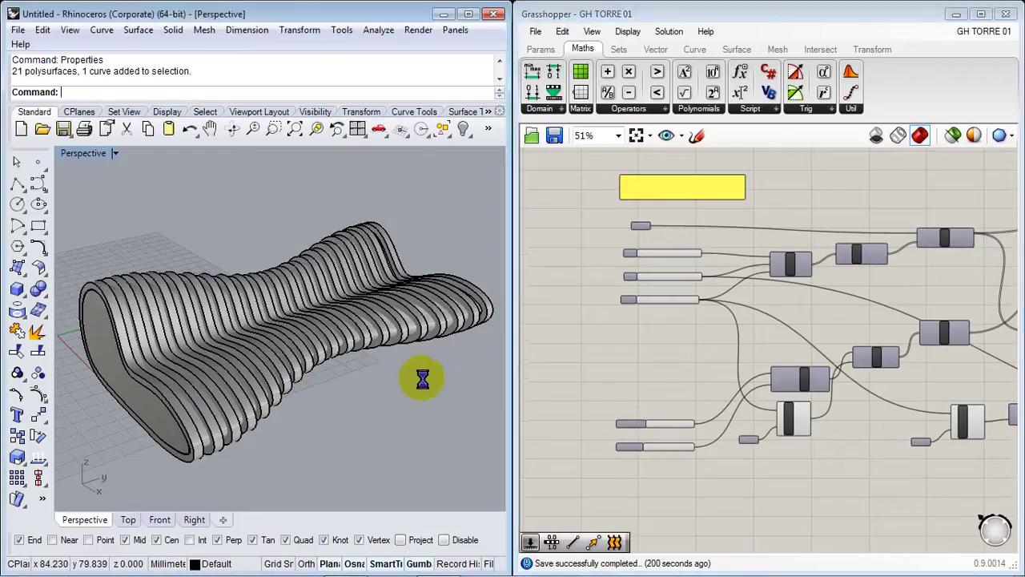
{"action": "right_click_drag", "start_coordinate": [422, 378], "coordinate": [488, 359]}
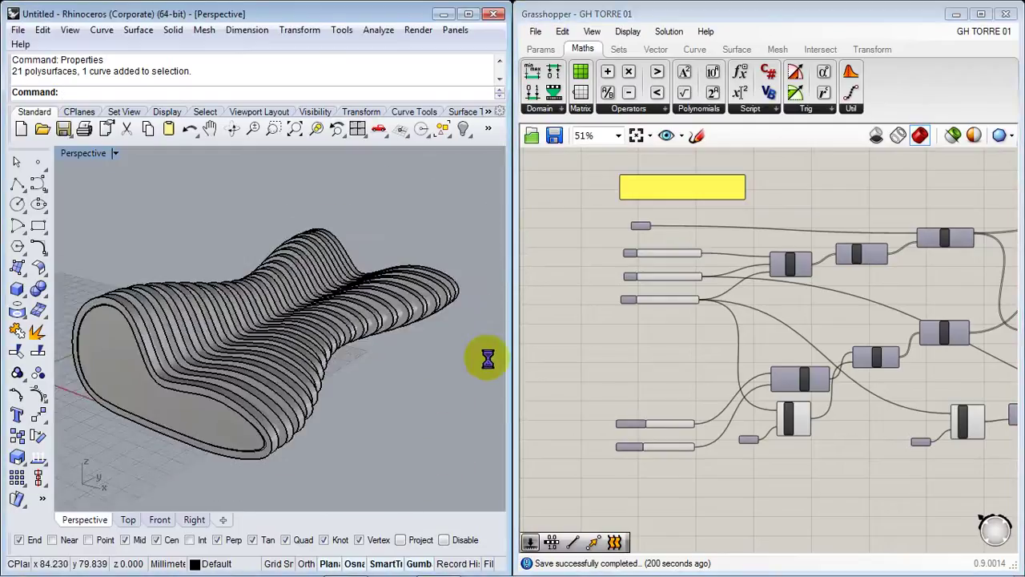
{"action": "left_click", "coordinate": [252, 452]}
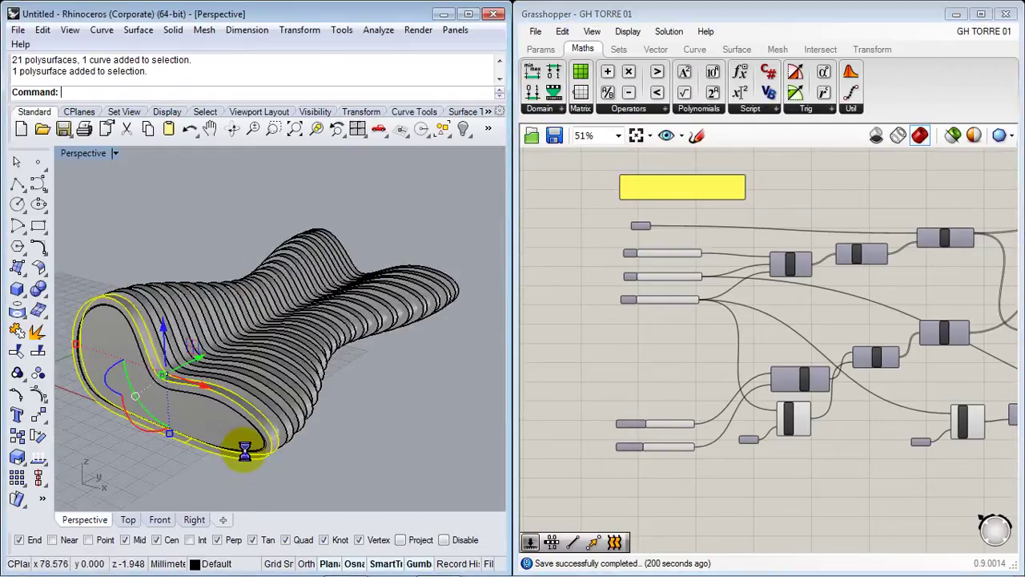
{"action": "left_click", "coordinate": [244, 452]}
{"action": "left_click", "coordinate": [279, 487]}
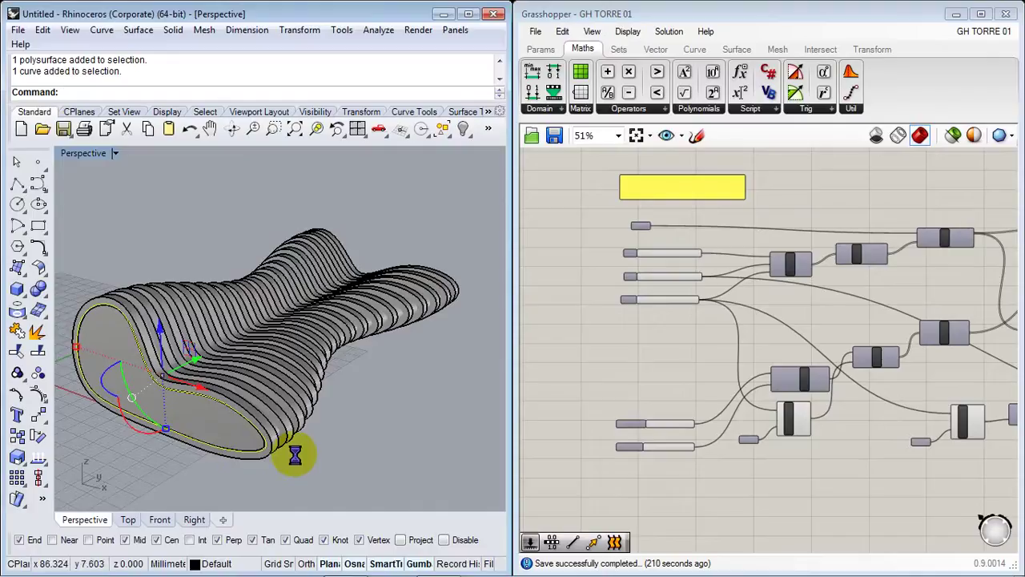
{"action": "right_click_drag", "start_coordinate": [243, 419], "coordinate": [226, 400]}
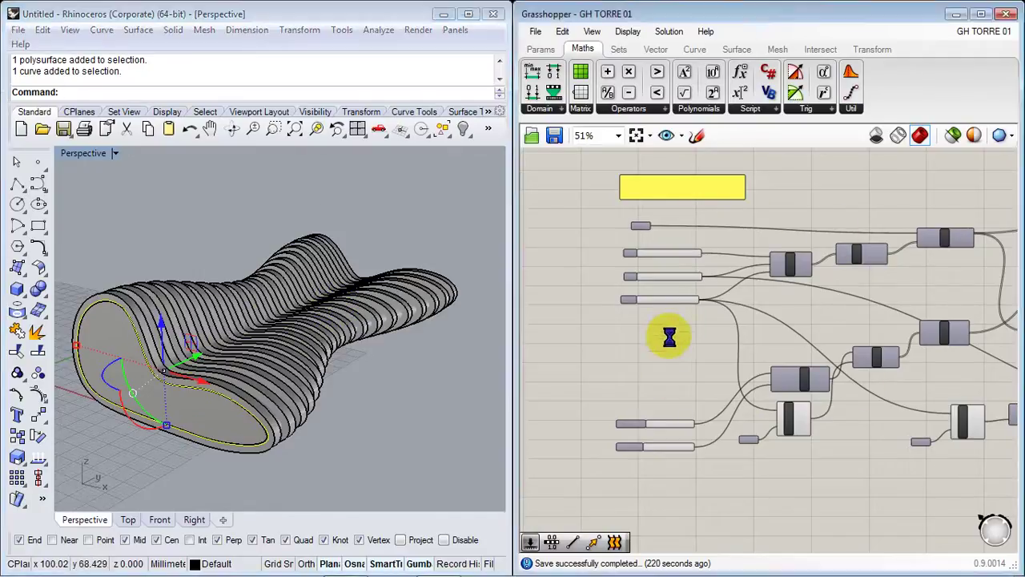
{"action": "right_click_drag", "start_coordinate": [418, 398], "coordinate": [376, 431]}
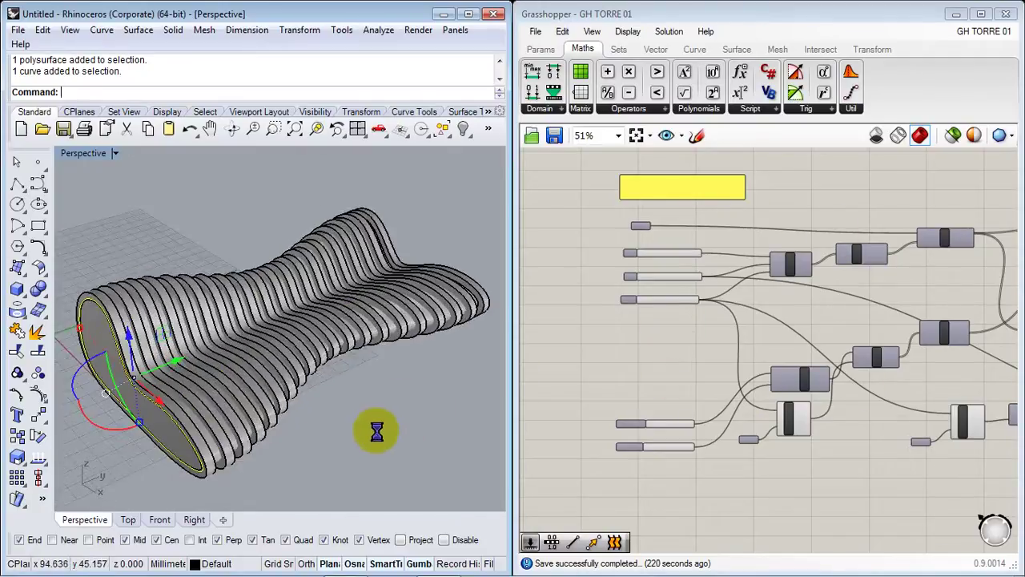
{"action": "left_click", "coordinate": [377, 431]}
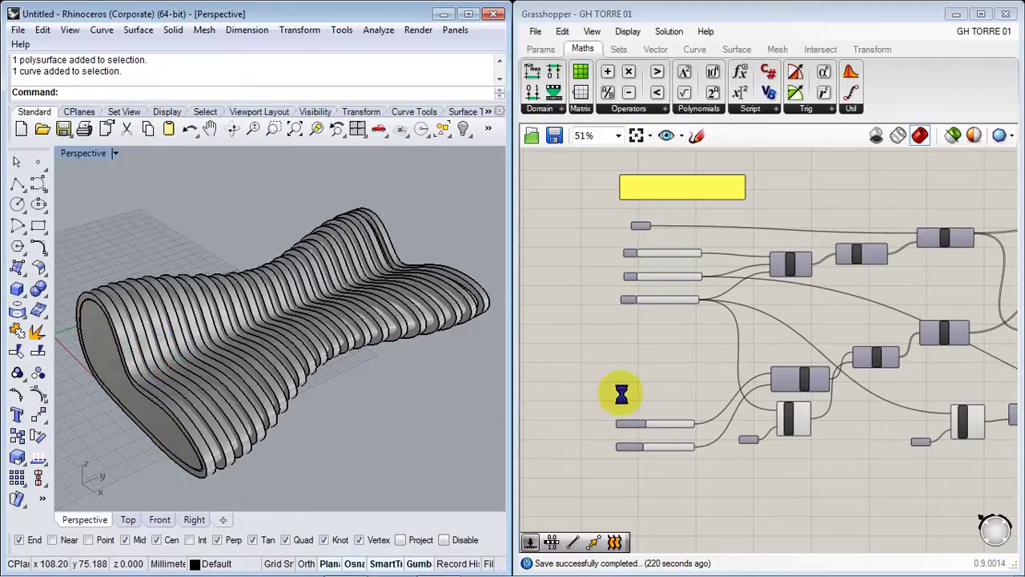
Review the available Params components in the Geometry, Primitive and Input groups
{"action": "right_click_drag", "start_coordinate": [679, 343], "coordinate": [656, 357]}
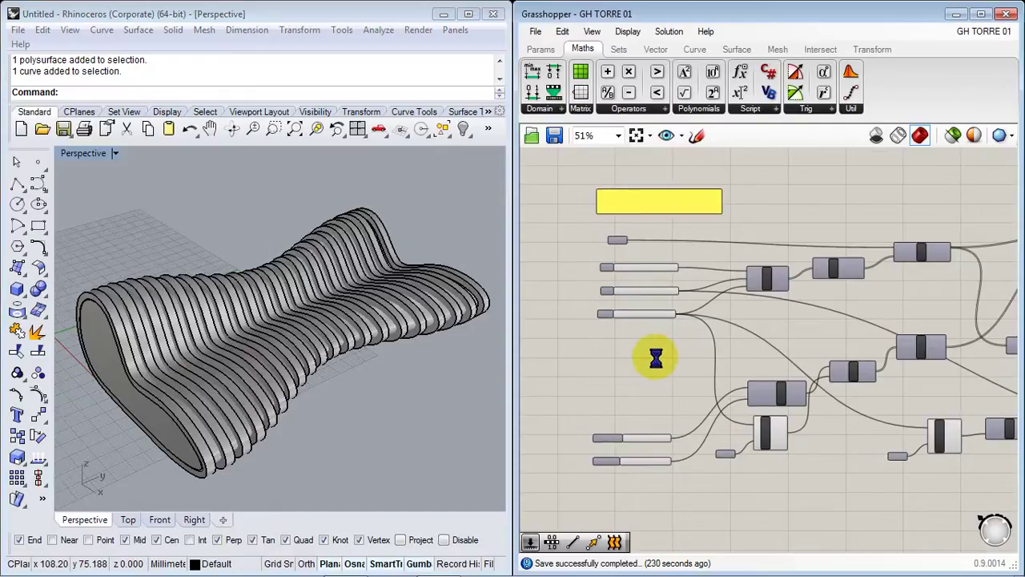
{"action": "left_click", "coordinate": [532, 48]}
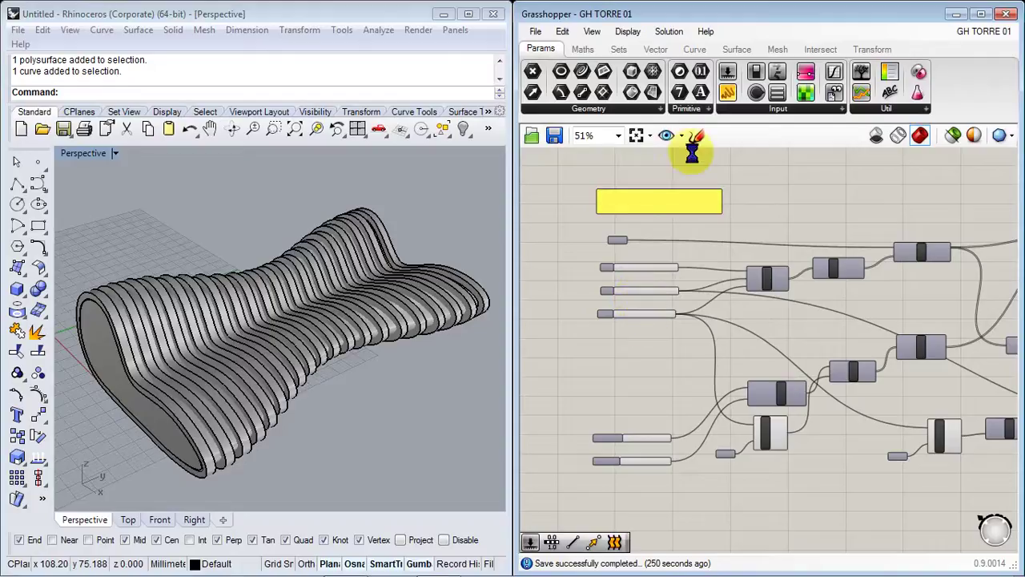
{"action": "right_click_drag", "start_coordinate": [736, 196], "coordinate": [757, 227]}
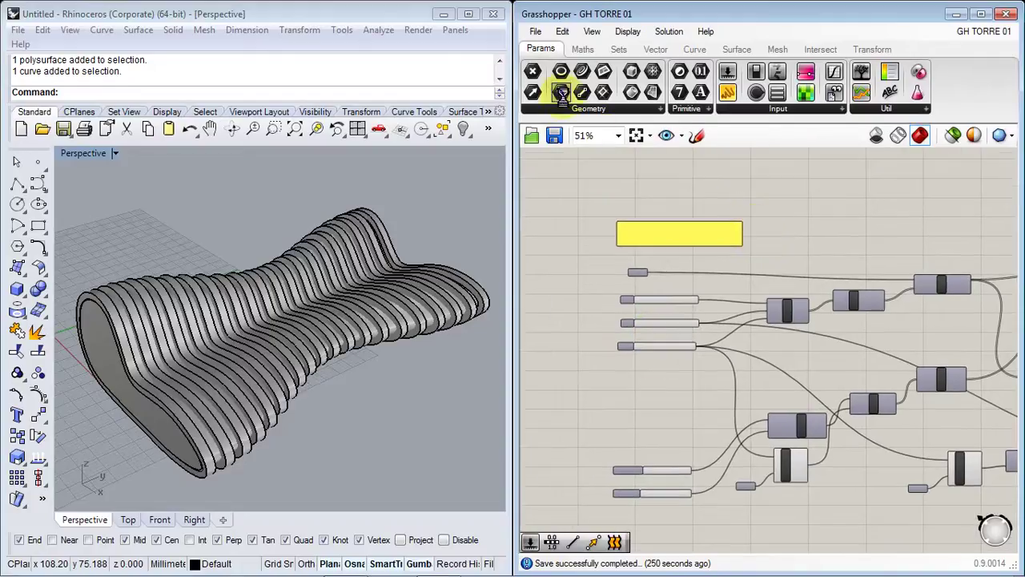
{"action": "left_click", "coordinate": [600, 109]}
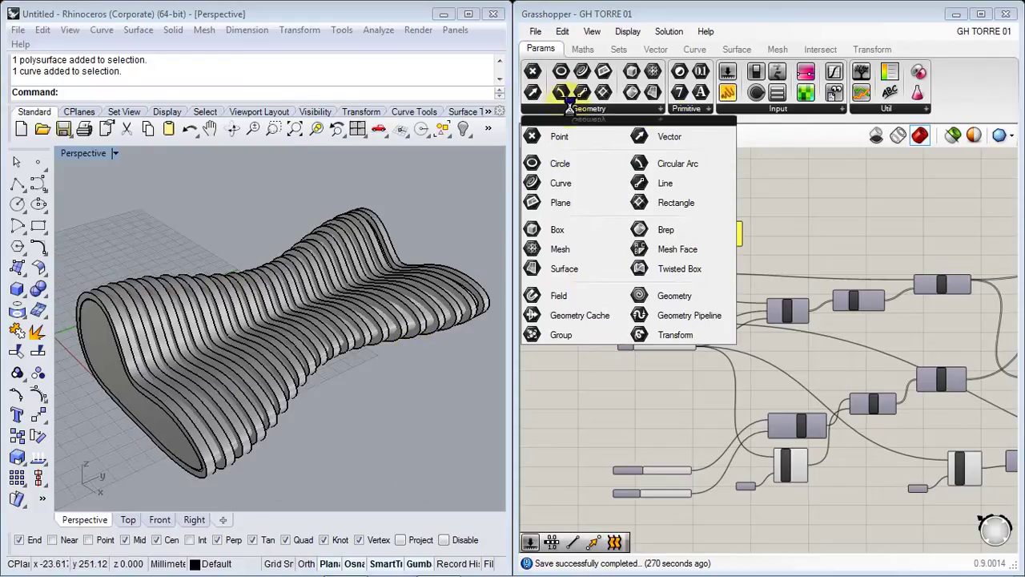
{"action": "left_click", "coordinate": [701, 109]}
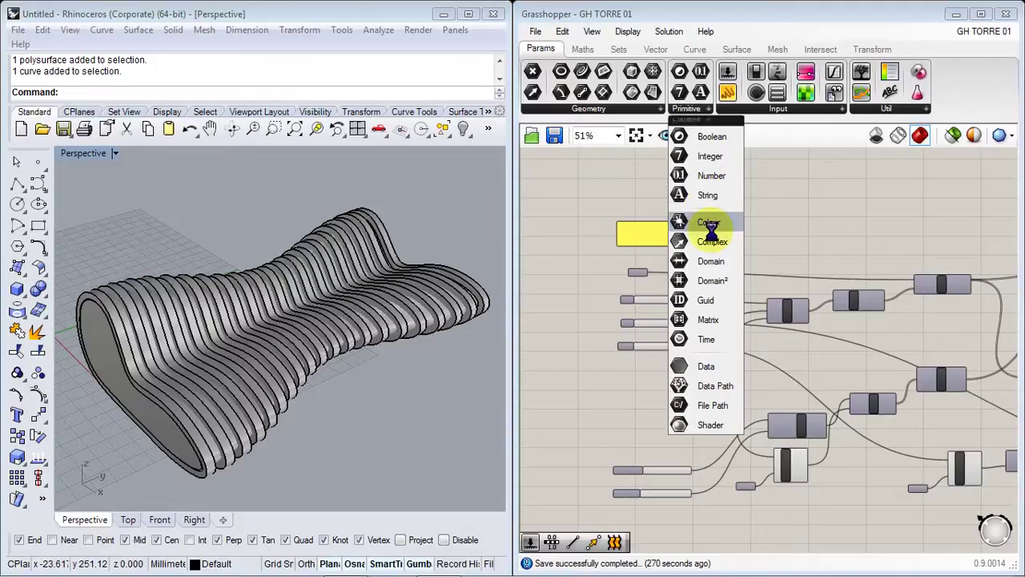
{"action": "left_click", "coordinate": [787, 108]}
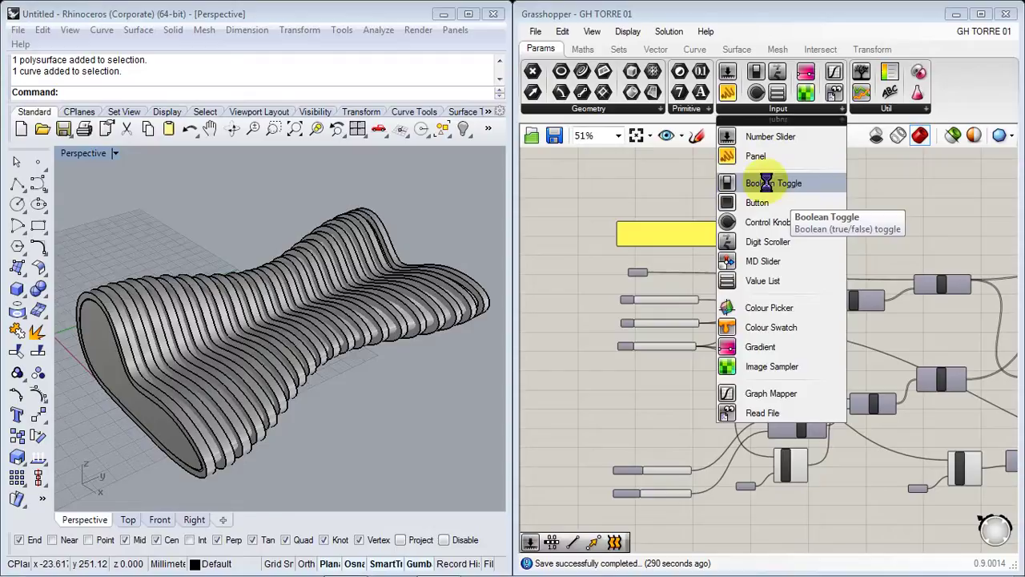
{"action": "left_click", "coordinate": [858, 111]}
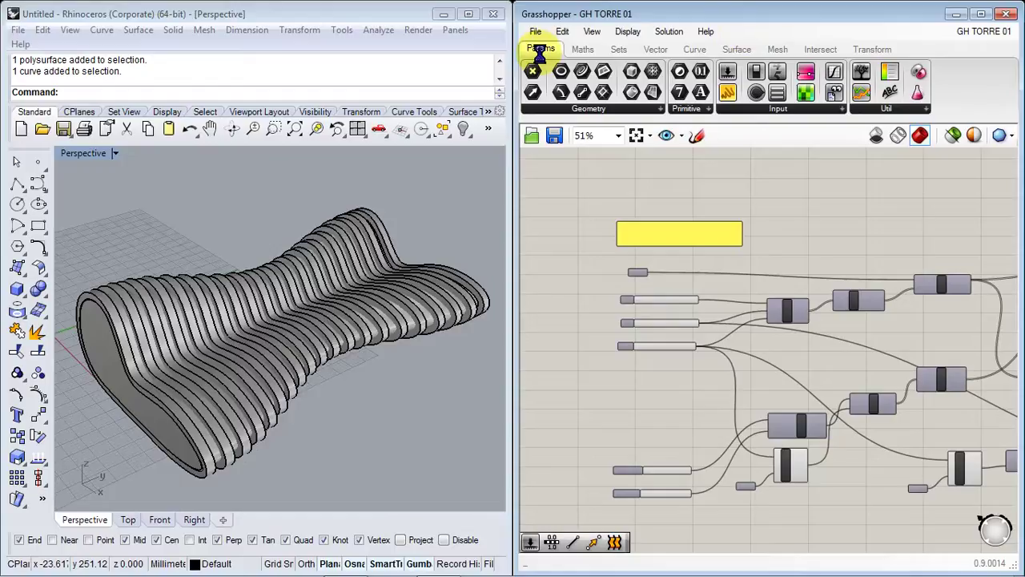
Review the available Maths components, including the Domain and Operators groups
{"action": "left_click", "coordinate": [574, 48]}
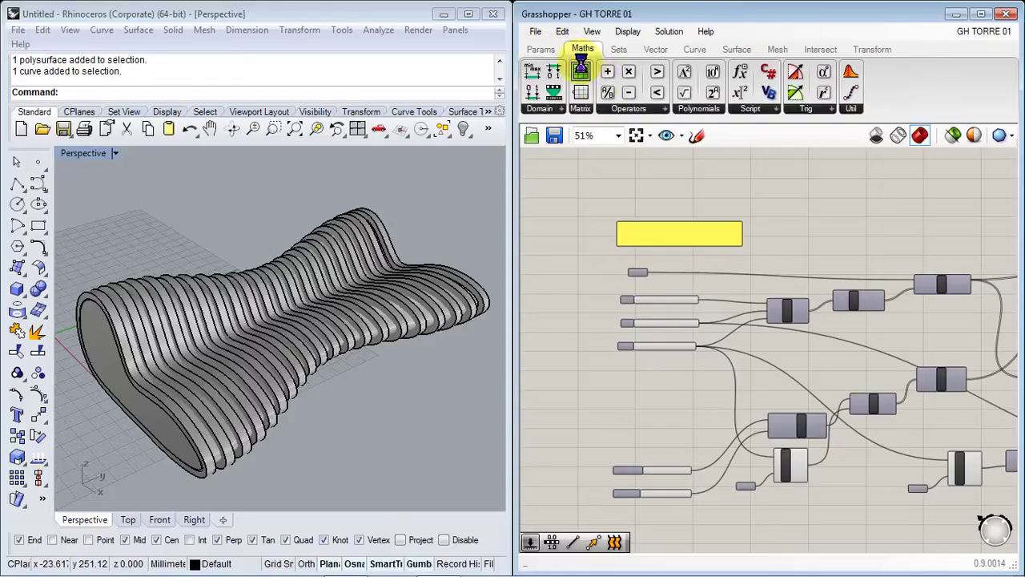
{"action": "left_click", "coordinate": [560, 109]}
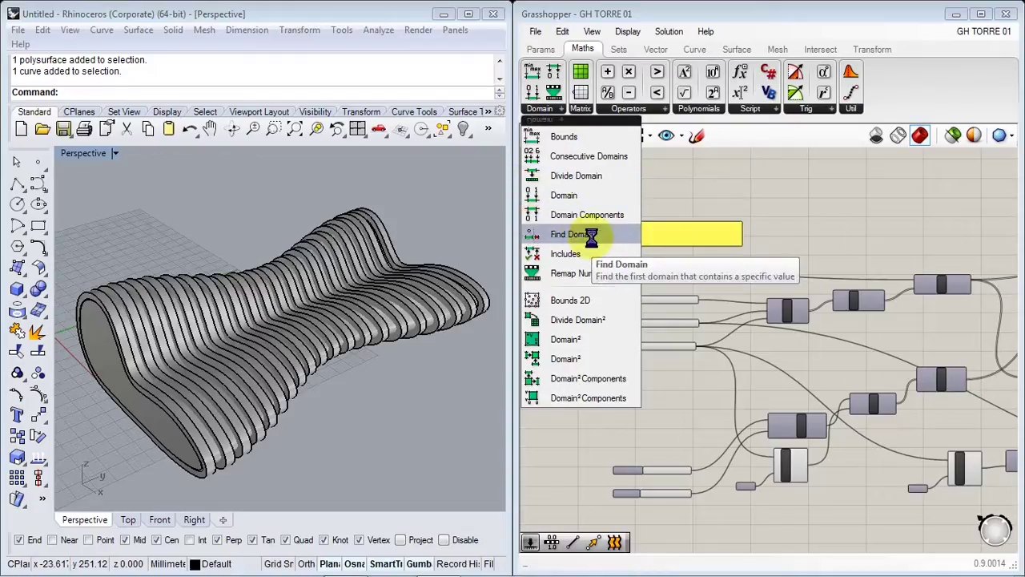
{"action": "left_click", "coordinate": [581, 108]}
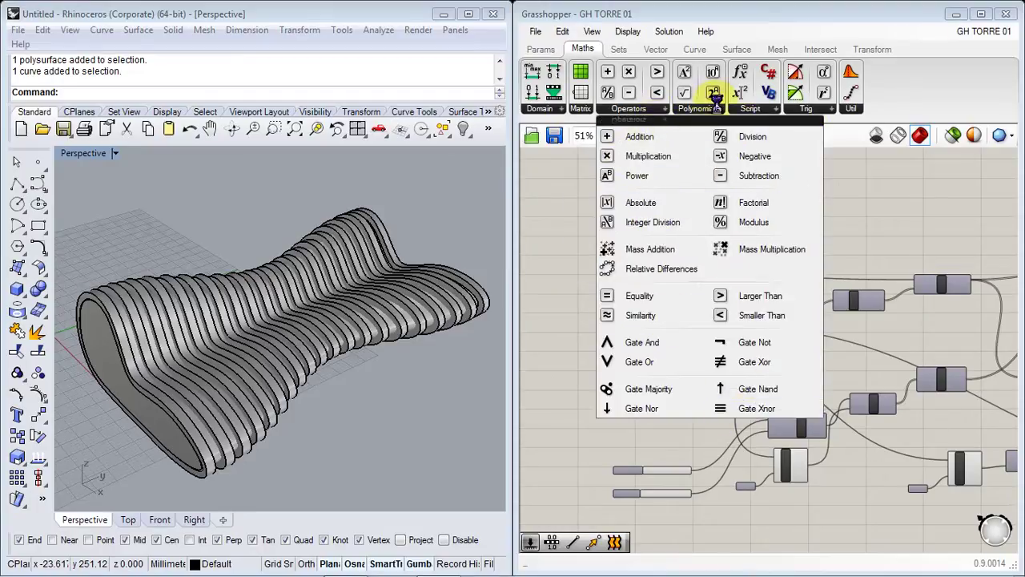
{"action": "left_click", "coordinate": [814, 108]}
{"action": "left_click", "coordinate": [884, 96]}
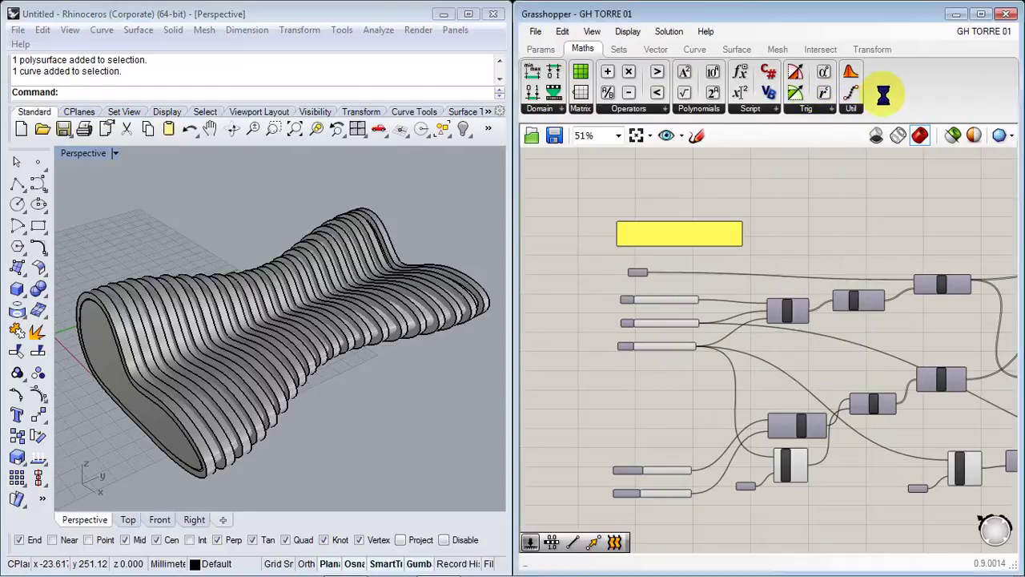
Review the available Sets components in the Strings and Tree groups
{"action": "left_click", "coordinate": [623, 49]}
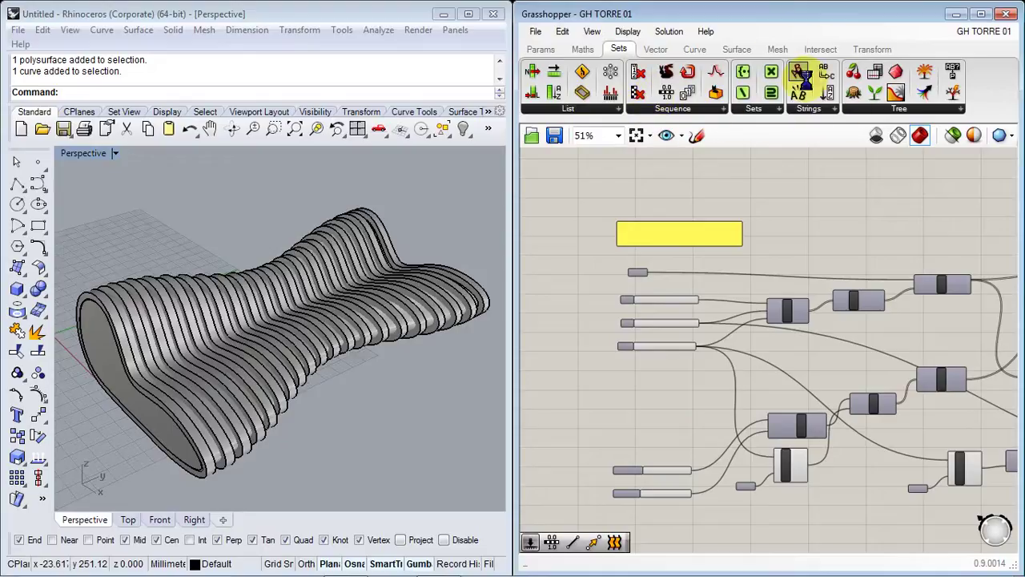
{"action": "left_click", "coordinate": [825, 108]}
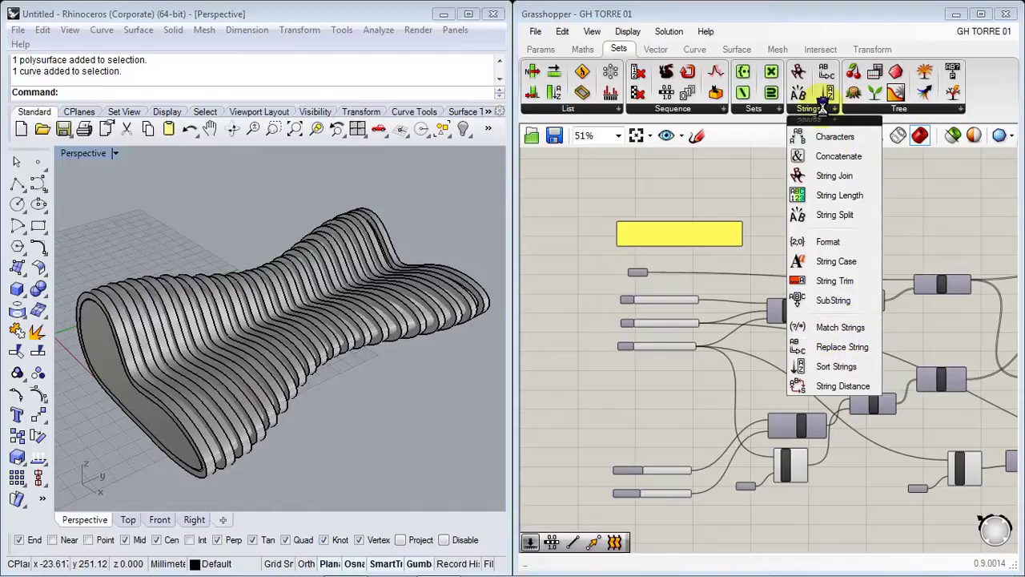
{"action": "left_click", "coordinate": [926, 107]}
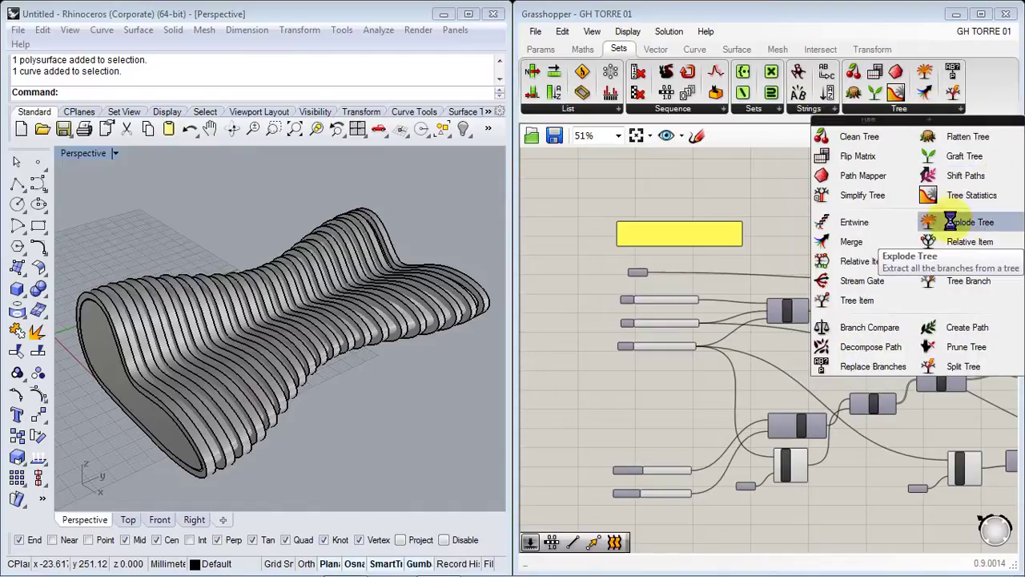
Review the available Vector components in the Grid, Plane, Point and Vector groups
{"action": "left_click", "coordinate": [659, 49]}
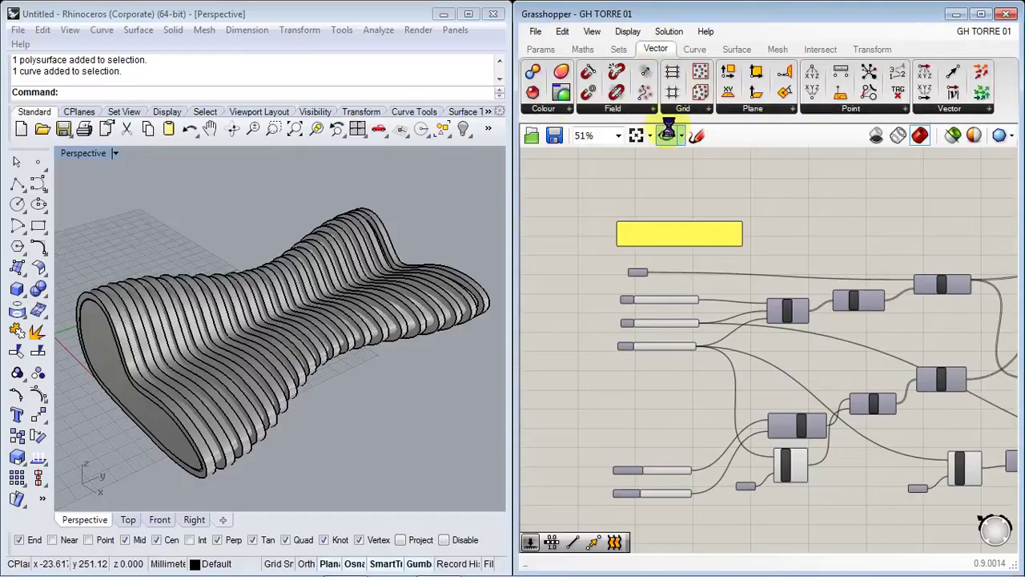
{"action": "left_click", "coordinate": [697, 109]}
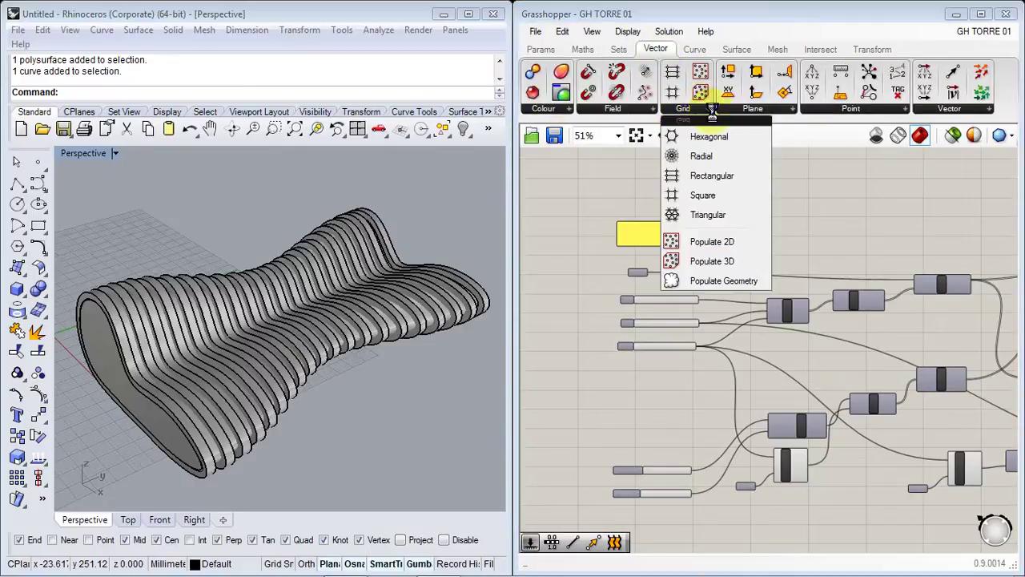
{"action": "left_click", "coordinate": [773, 106]}
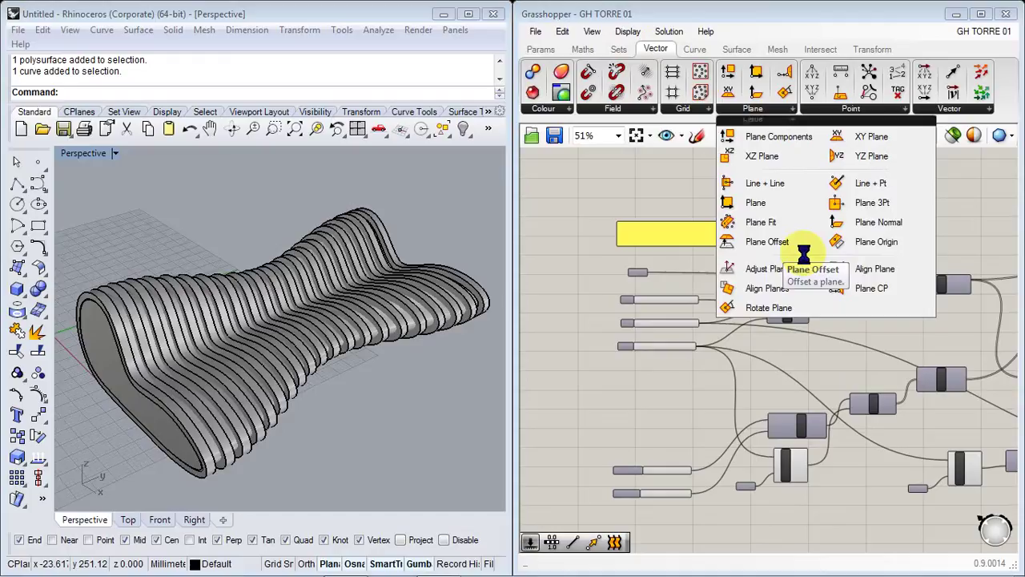
{"action": "left_click", "coordinate": [852, 107]}
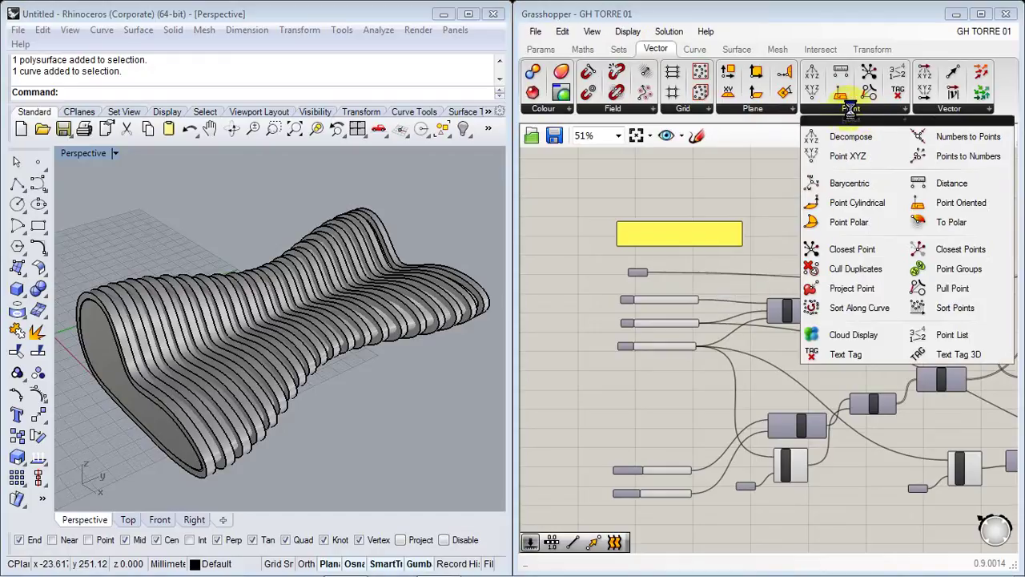
{"action": "left_click", "coordinate": [969, 108]}
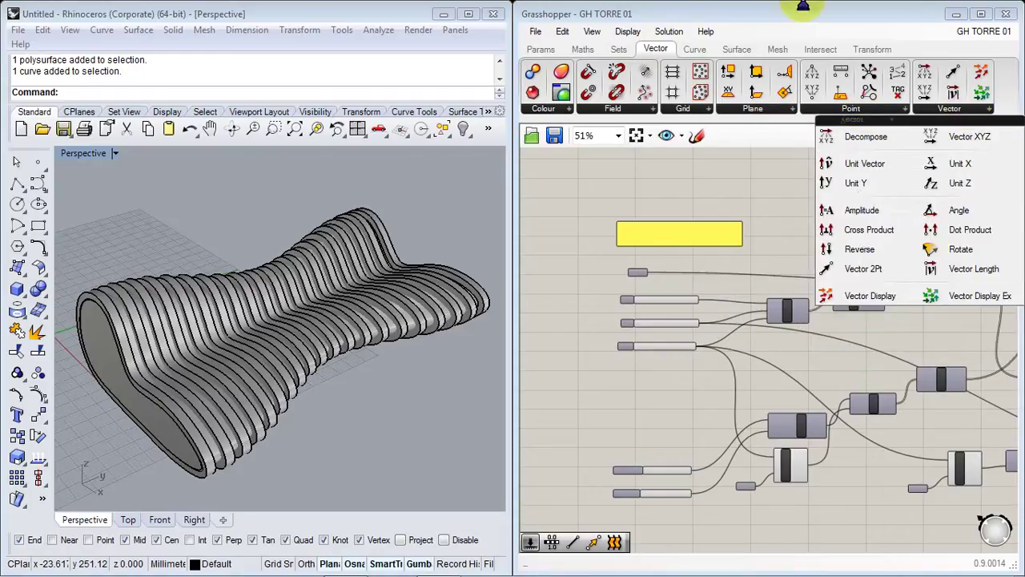
Review the available Curve components in the Analysis, Division, Primitive, Spline and Util groups
{"action": "left_click", "coordinate": [692, 49]}
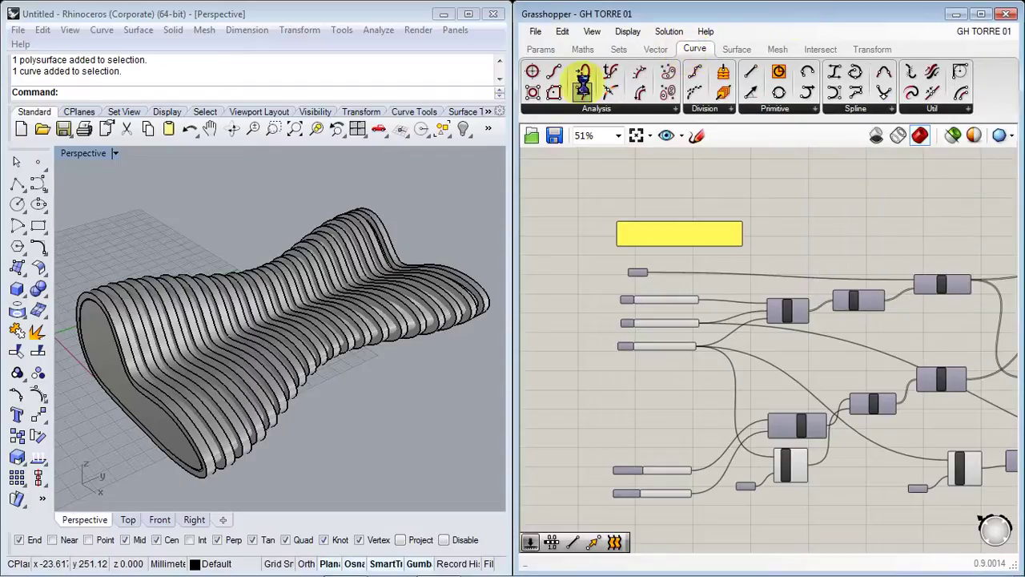
{"action": "left_click", "coordinate": [660, 108]}
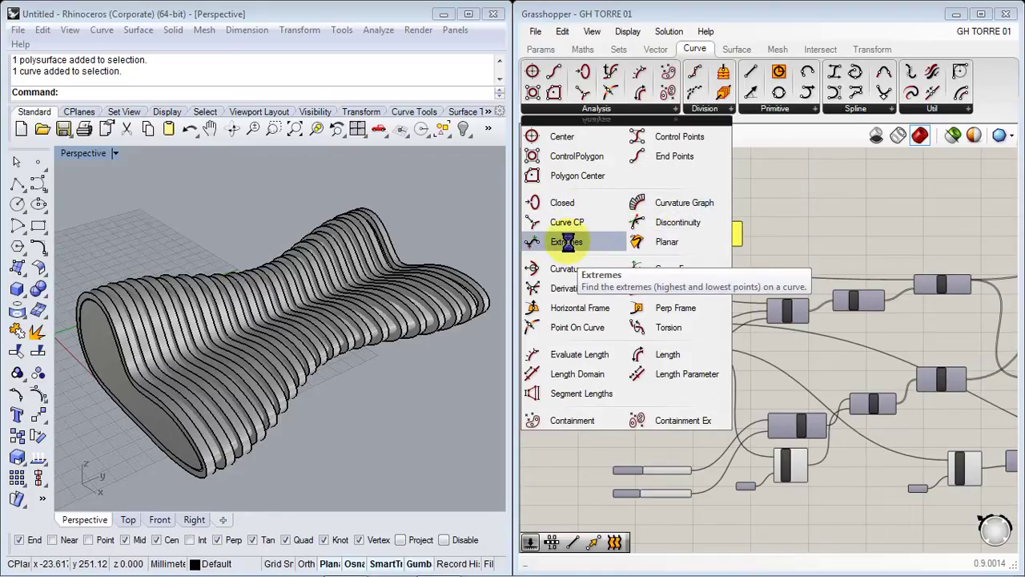
{"action": "left_click", "coordinate": [725, 108]}
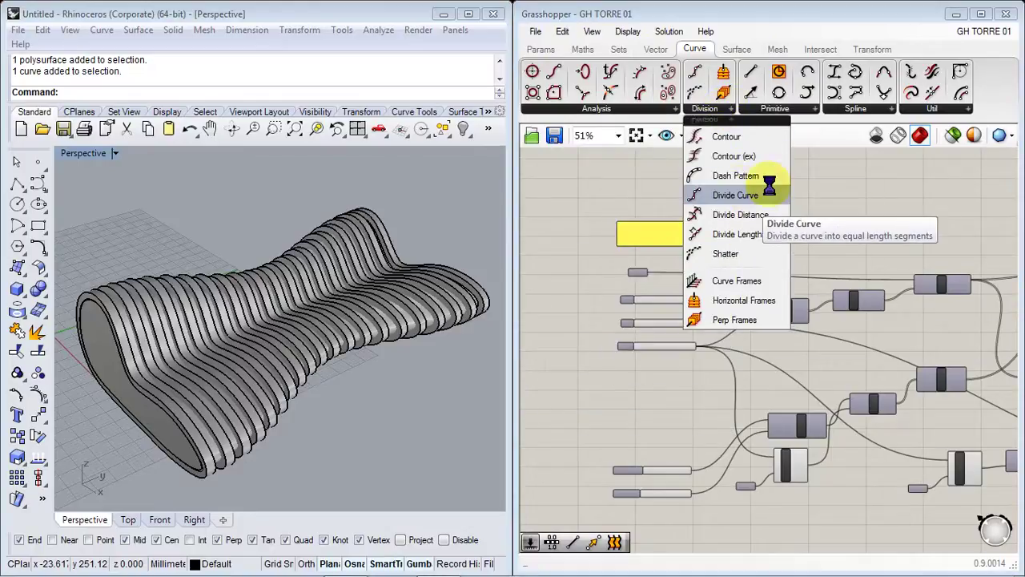
{"action": "left_click", "coordinate": [777, 108]}
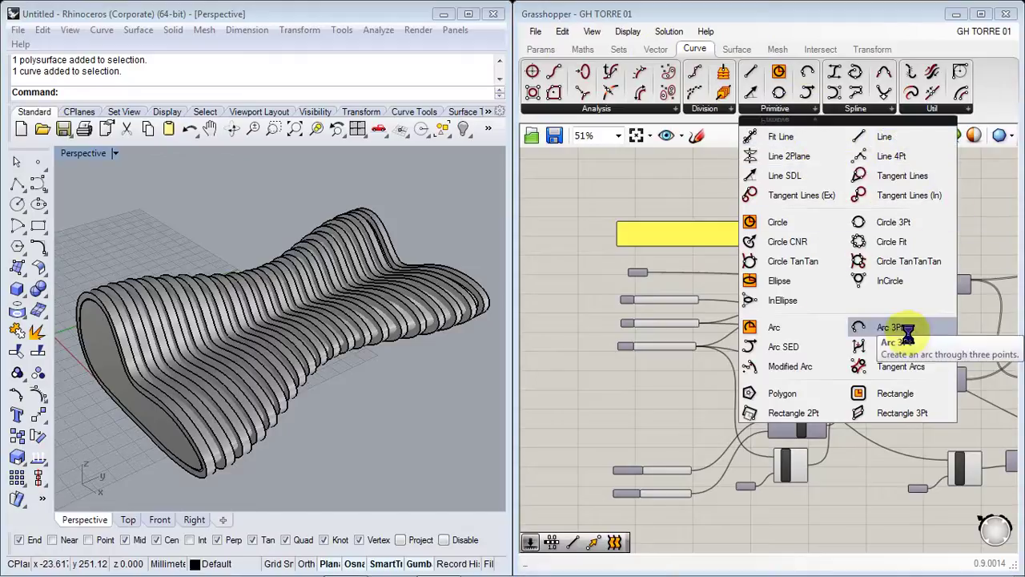
{"action": "left_click", "coordinate": [875, 109]}
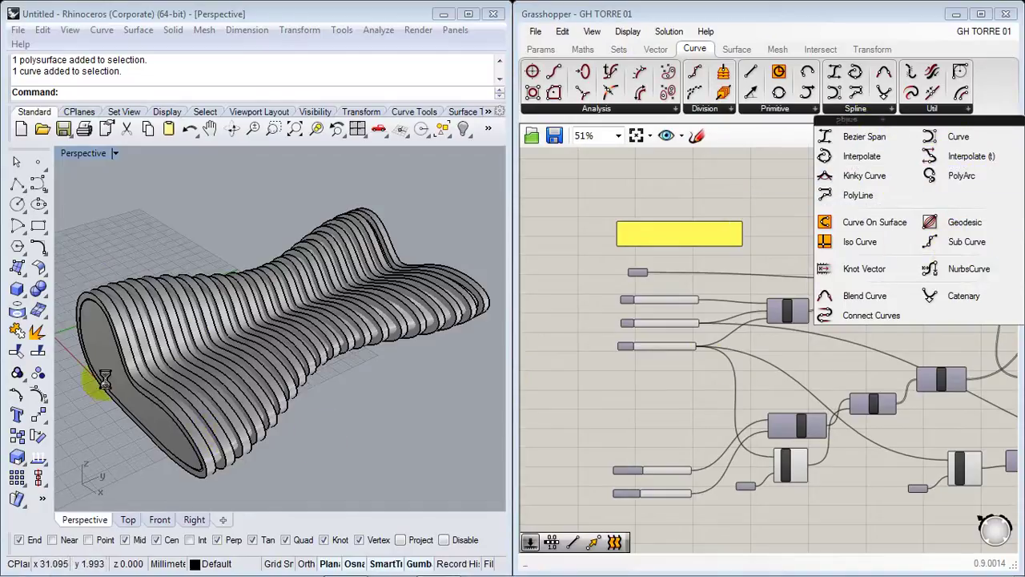
{"action": "left_click", "coordinate": [935, 103]}
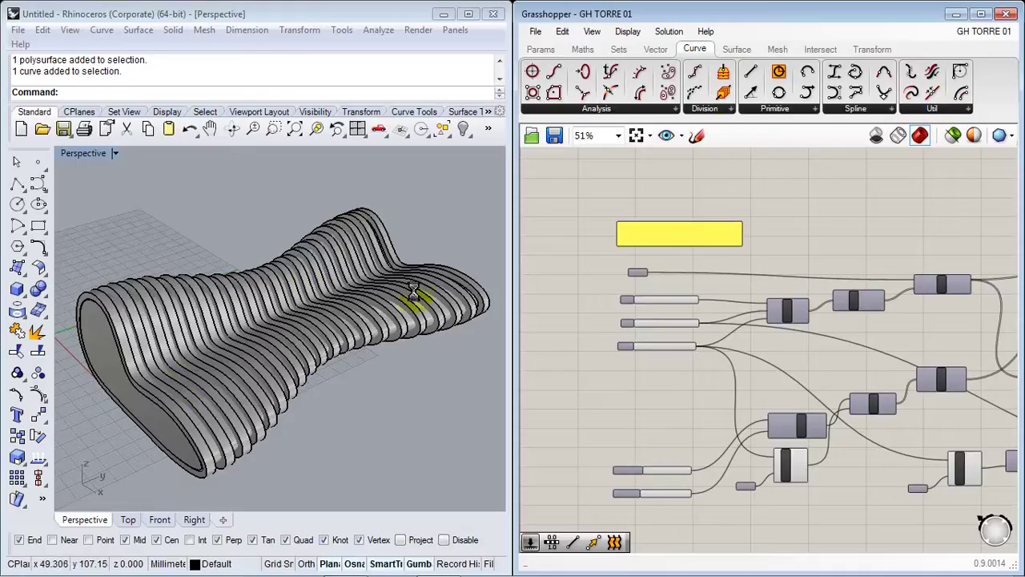
Review the available Surface components in the Freeform, Primitive, Analysis and Util groups
{"action": "left_click", "coordinate": [735, 49]}
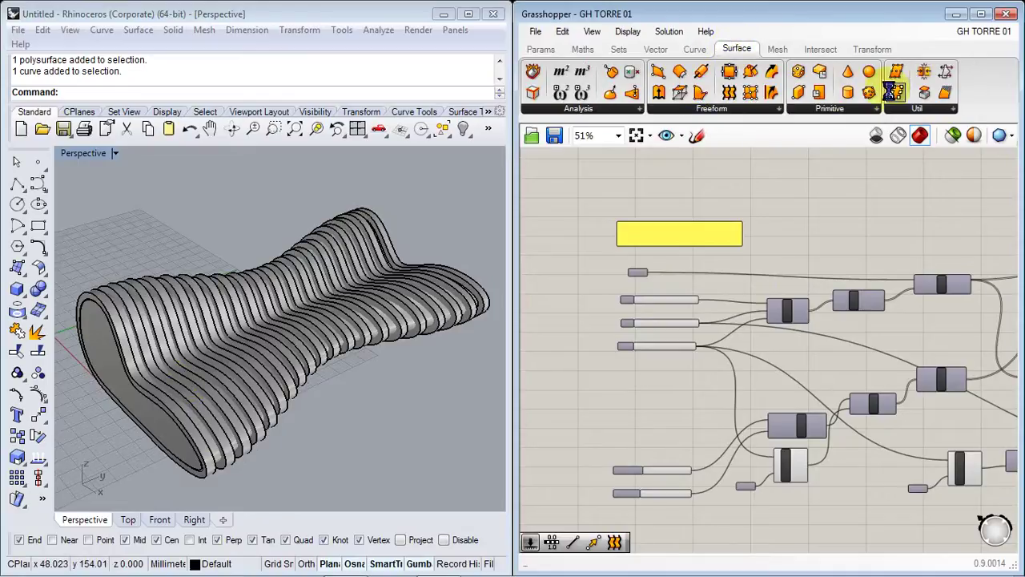
{"action": "left_click", "coordinate": [773, 108]}
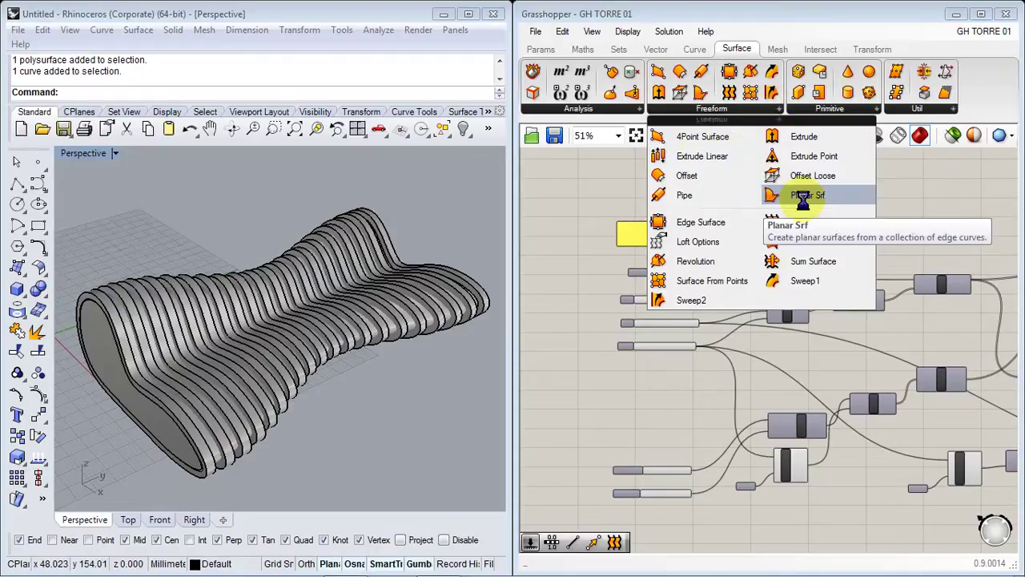
{"action": "left_click", "coordinate": [869, 108]}
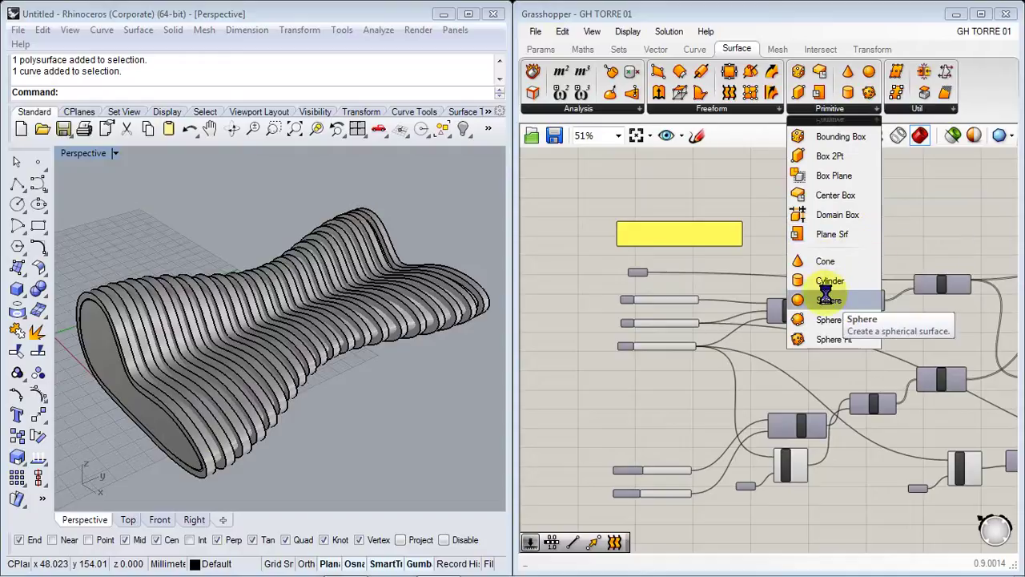
{"action": "left_click", "coordinate": [622, 108]}
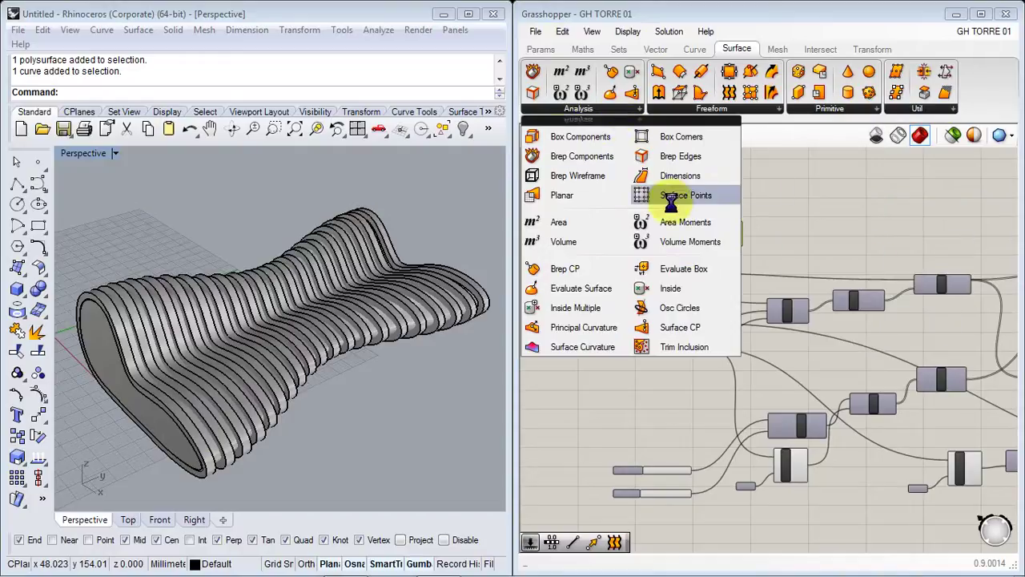
{"action": "left_click", "coordinate": [920, 107]}
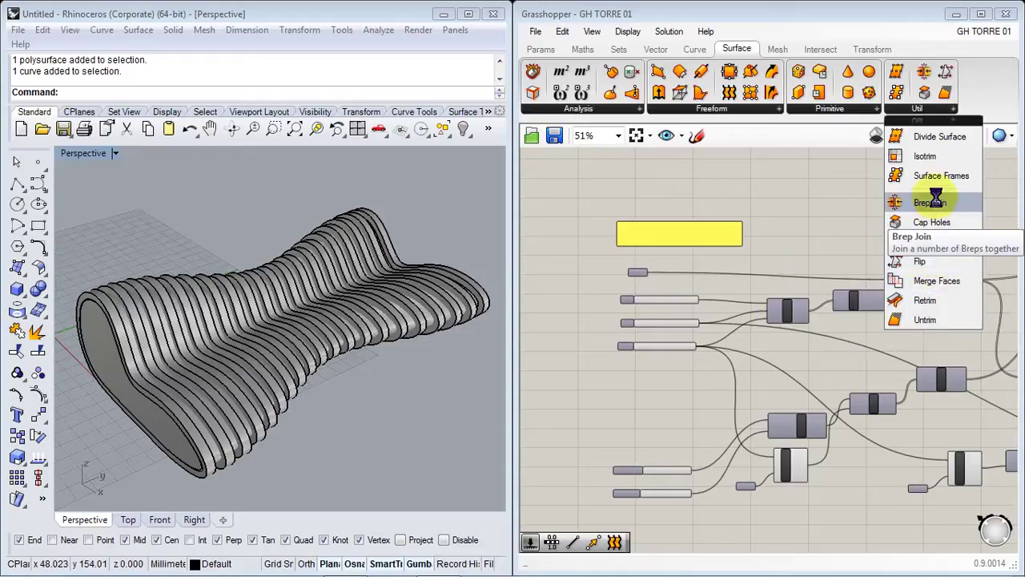
{"action": "left_click", "coordinate": [878, 15]}
Review the available Mesh components in the Primitive group and the Intersect components in the Shape group
{"action": "left_click", "coordinate": [780, 48]}
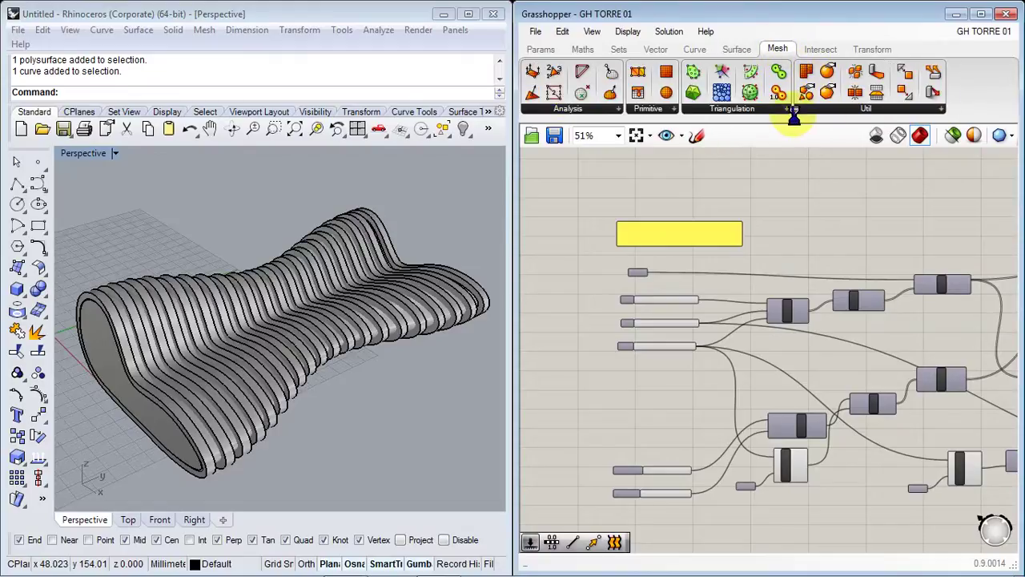
{"action": "left_click", "coordinate": [671, 110]}
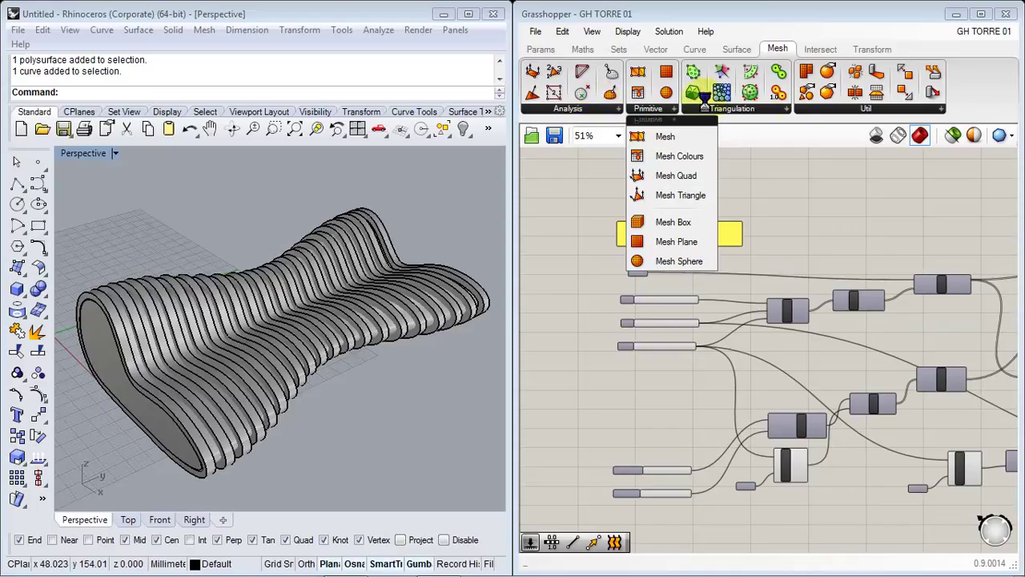
{"action": "left_click", "coordinate": [820, 49]}
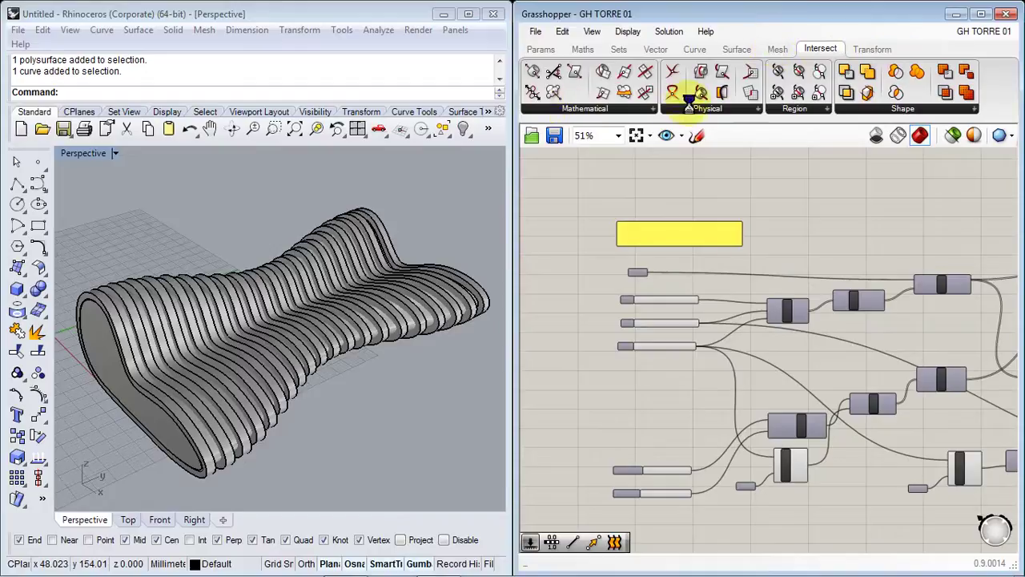
{"action": "left_click", "coordinate": [889, 104]}
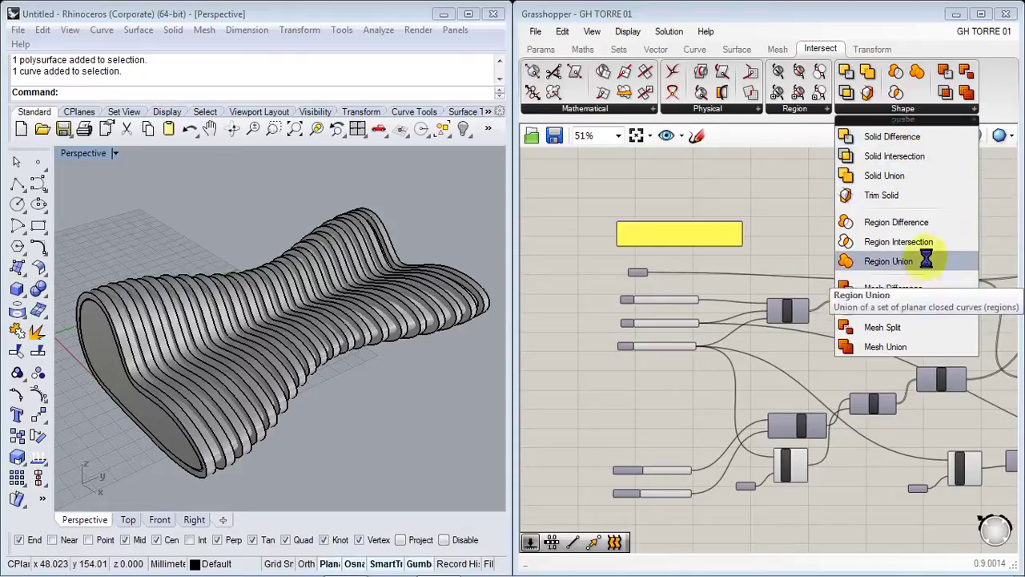
{"action": "left_click", "coordinate": [984, 96]}
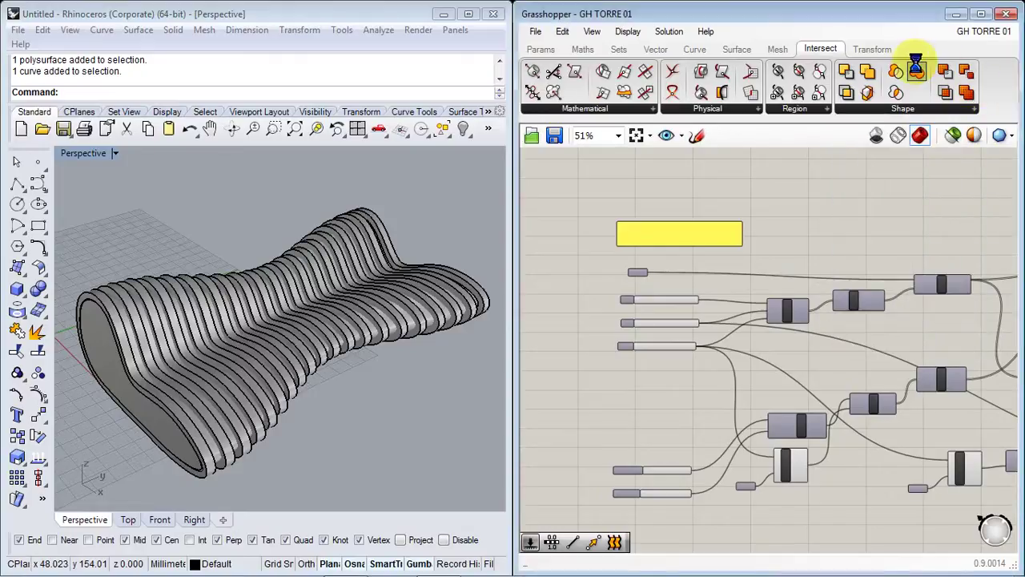
Review the available Transform components in the Affine, Euclidean, Morph and Util groups, then return to the Params category
{"action": "left_click", "coordinate": [870, 48]}
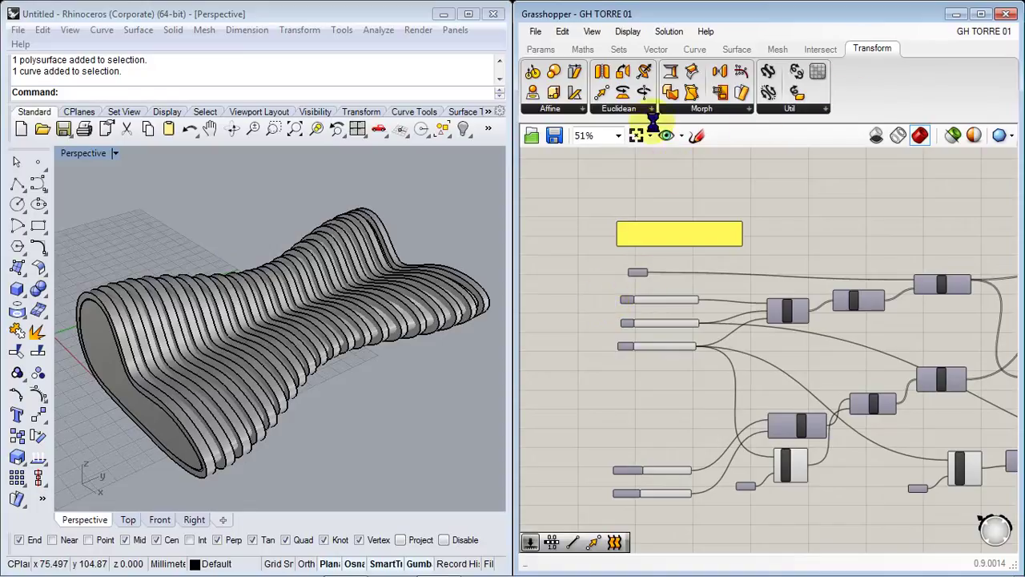
{"action": "left_click", "coordinate": [566, 108]}
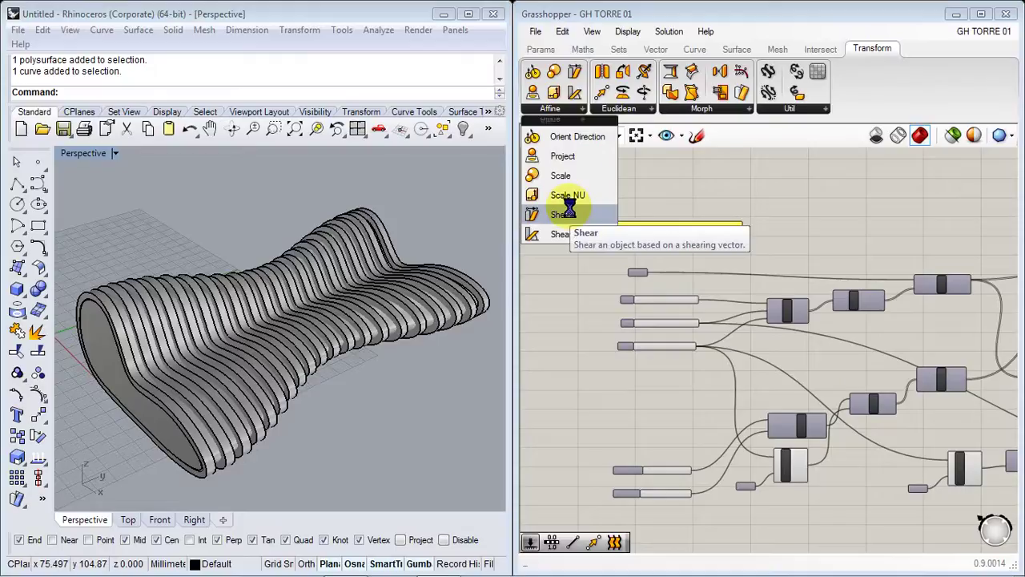
{"action": "left_click", "coordinate": [641, 109]}
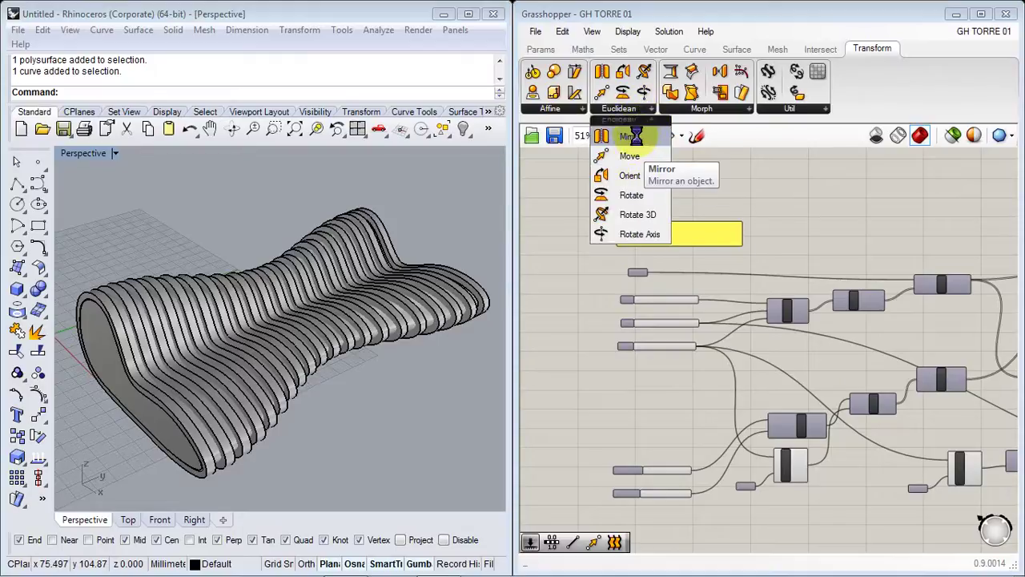
{"action": "left_click", "coordinate": [723, 111]}
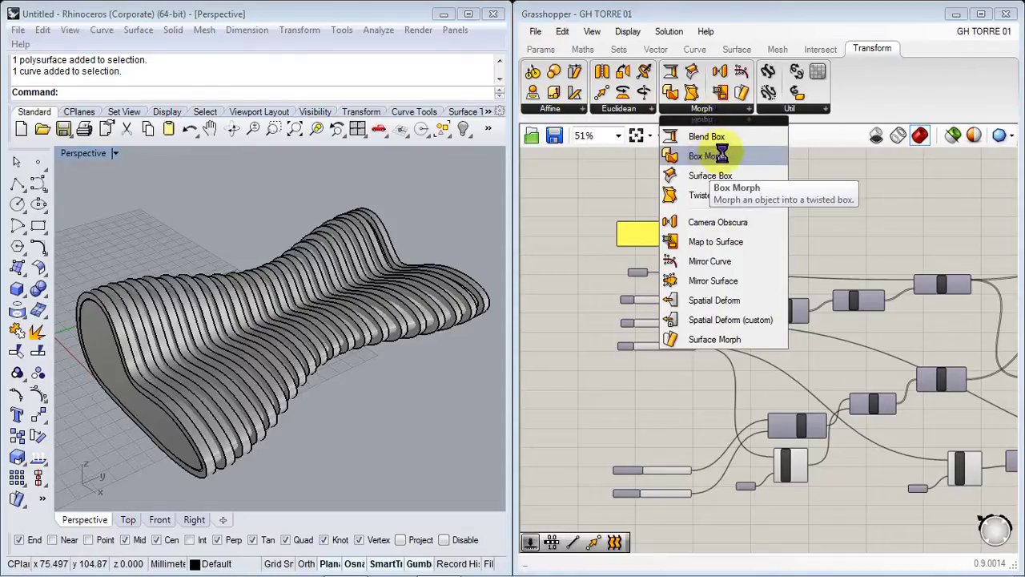
{"action": "left_click", "coordinate": [806, 108]}
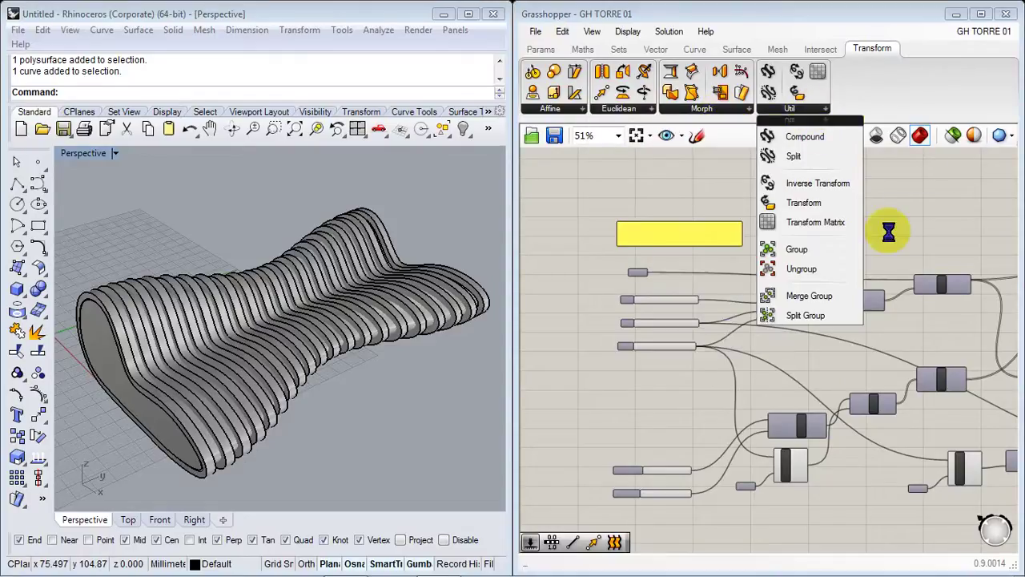
{"action": "left_click", "coordinate": [960, 207]}
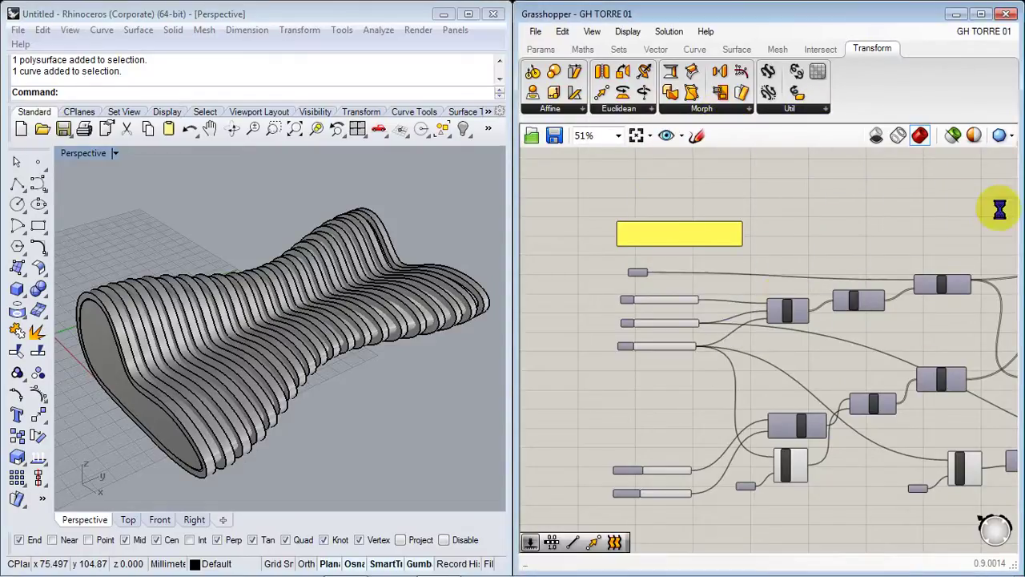
{"action": "left_click", "coordinate": [541, 49]}
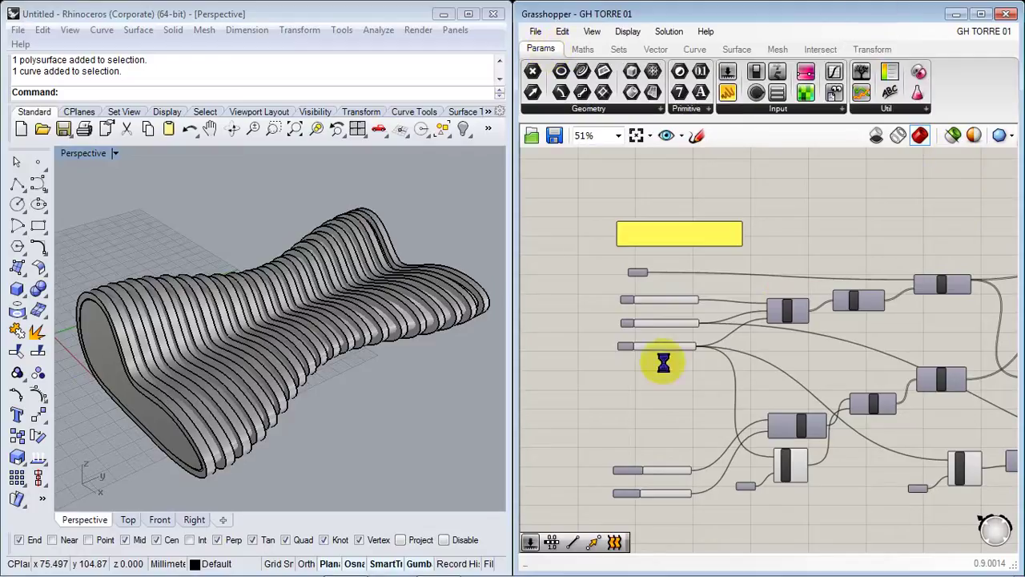
In Rhino, delete all the ribbed polysurfaces and the closed base curve so the model is empty
{"action": "right_click_drag", "start_coordinate": [407, 397], "coordinate": [337, 421]}
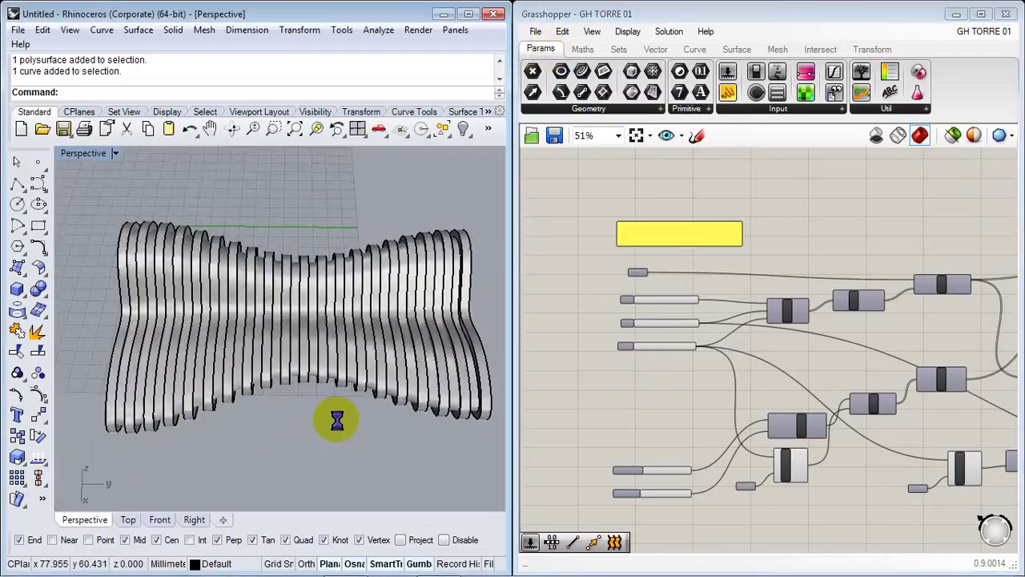
{"action": "scroll", "coordinate": [337, 421], "scroll_direction": "down", "scroll_amount": 4}
{"action": "left_click_drag", "start_coordinate": [454, 452], "coordinate": [203, 274]}
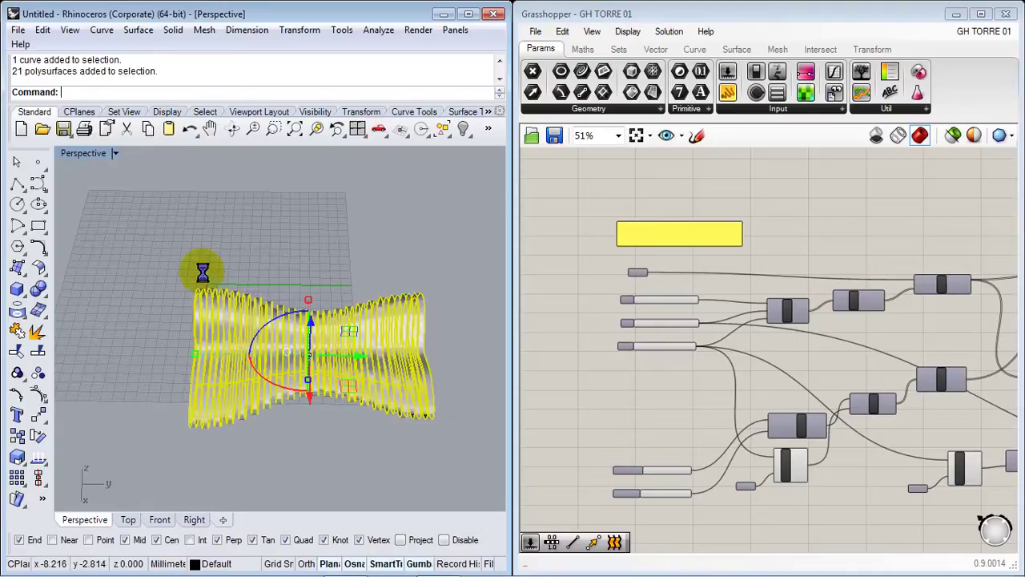
{"action": "right_click_drag", "start_coordinate": [270, 425], "coordinate": [346, 401]}
{"action": "key", "text": "Delete"}
{"action": "left_click", "coordinate": [319, 396]}
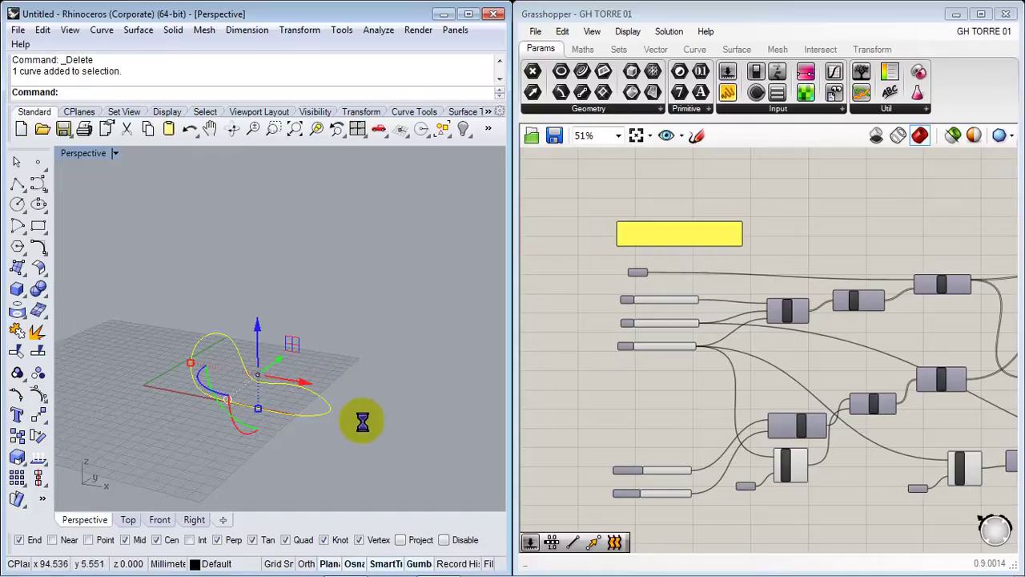
{"action": "key", "text": "Delete"}
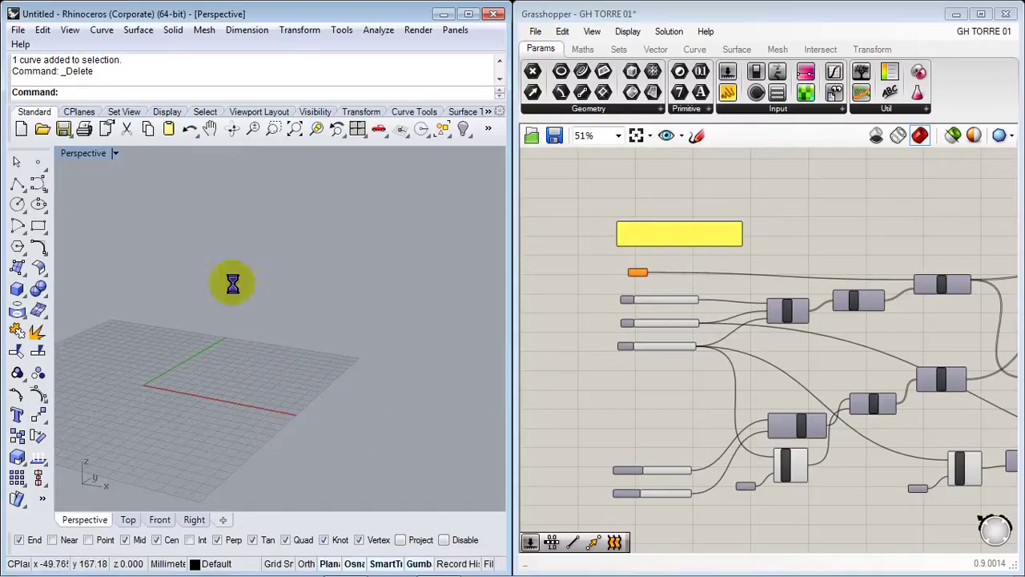
{"action": "right_click_drag", "start_coordinate": [262, 290], "coordinate": [280, 351]}
Examine the definition from the Curve parameter and the start, step and count sliders through Series, Unit Y and Move to Rotate
{"action": "right_click_drag", "start_coordinate": [707, 342], "coordinate": [671, 329]}
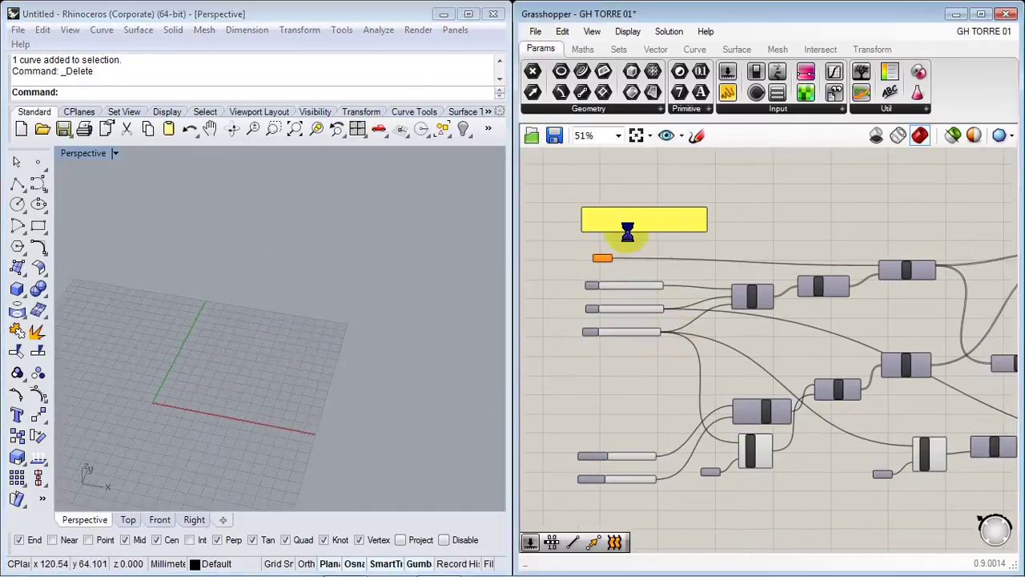
{"action": "scroll", "coordinate": [627, 234], "scroll_direction": "up", "scroll_amount": 3}
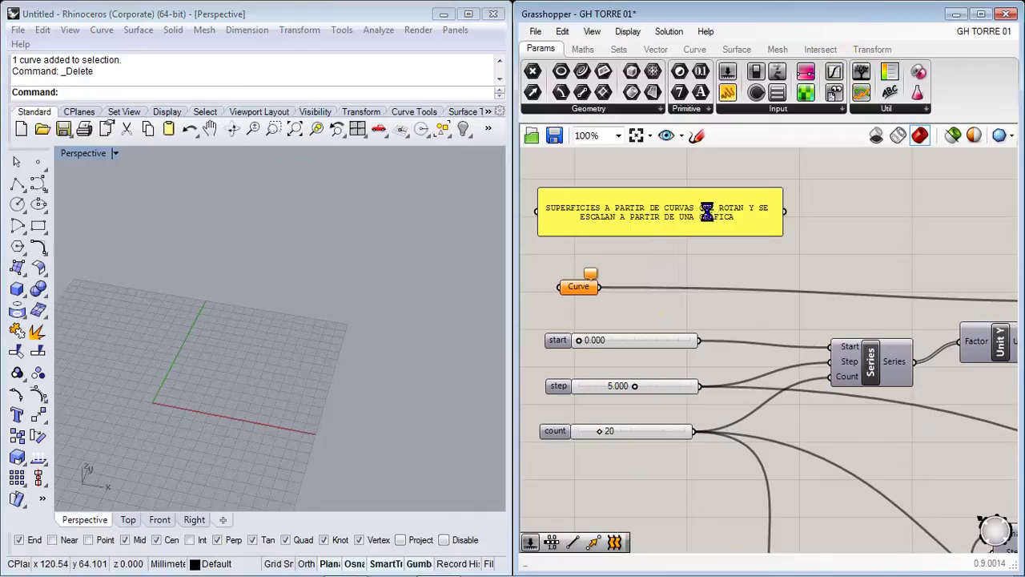
{"action": "mouse_move", "coordinate": [589, 287]}
{"action": "left_mouse_down"}
{"action": "mouse_move", "coordinate": [567, 282]}
{"action": "mouse_move", "coordinate": [577, 282]}
{"action": "left_mouse_up"}
{"action": "left_click", "coordinate": [680, 316]}
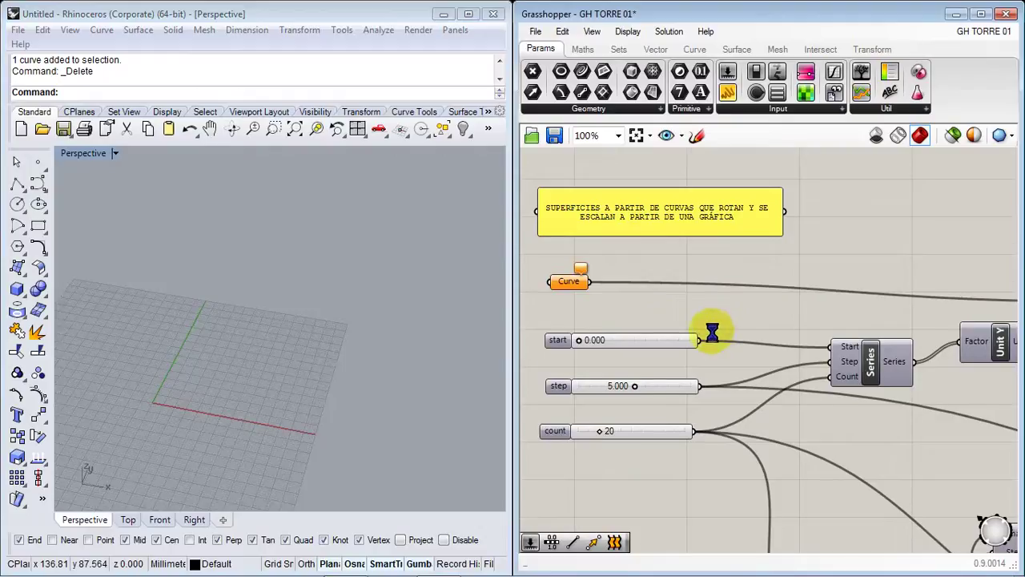
{"action": "right_click_drag", "start_coordinate": [712, 333], "coordinate": [743, 283]}
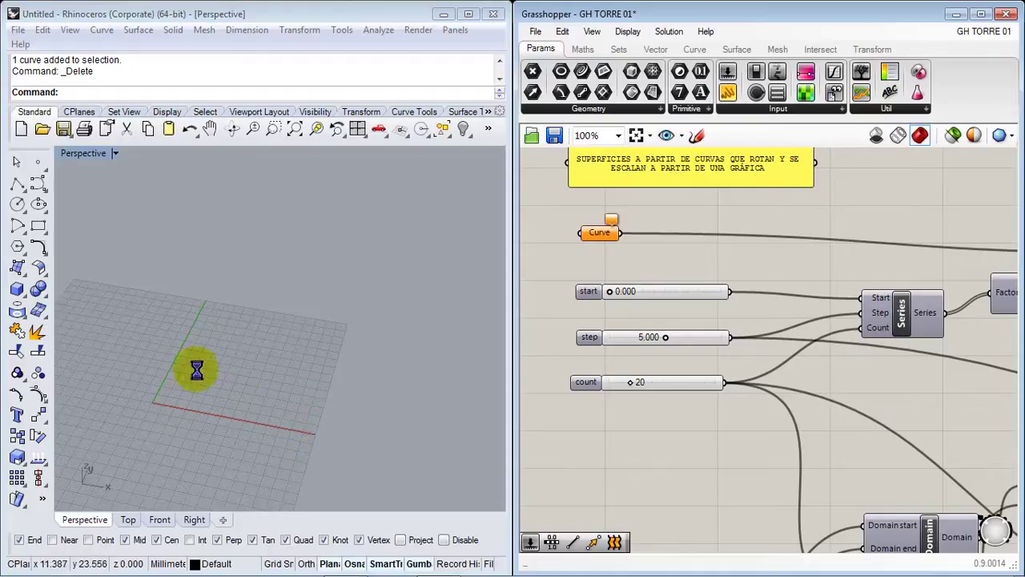
{"action": "right_click_drag", "start_coordinate": [817, 297], "coordinate": [456, 334]}
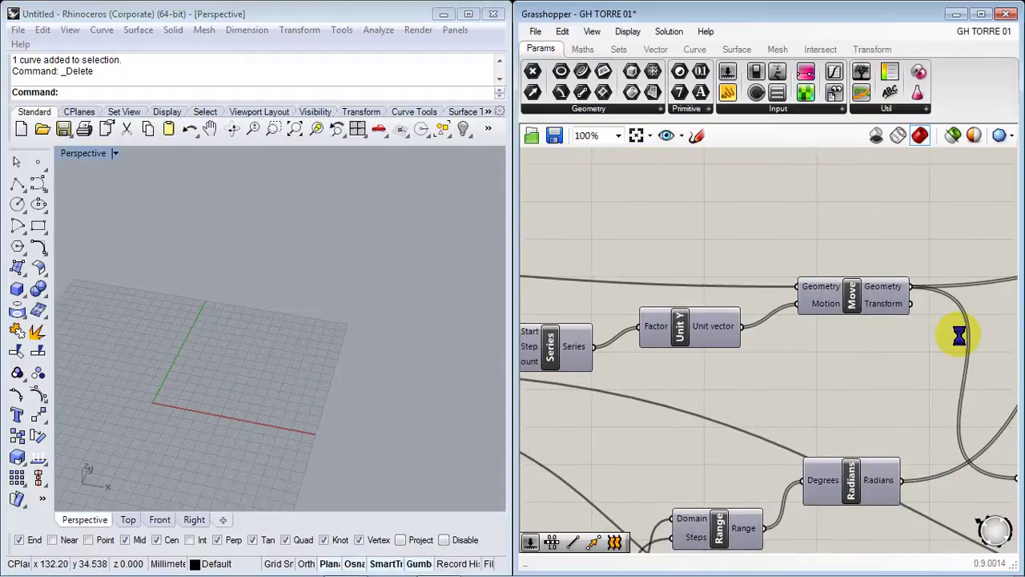
{"action": "right_click_drag", "start_coordinate": [882, 341], "coordinate": [746, 356]}
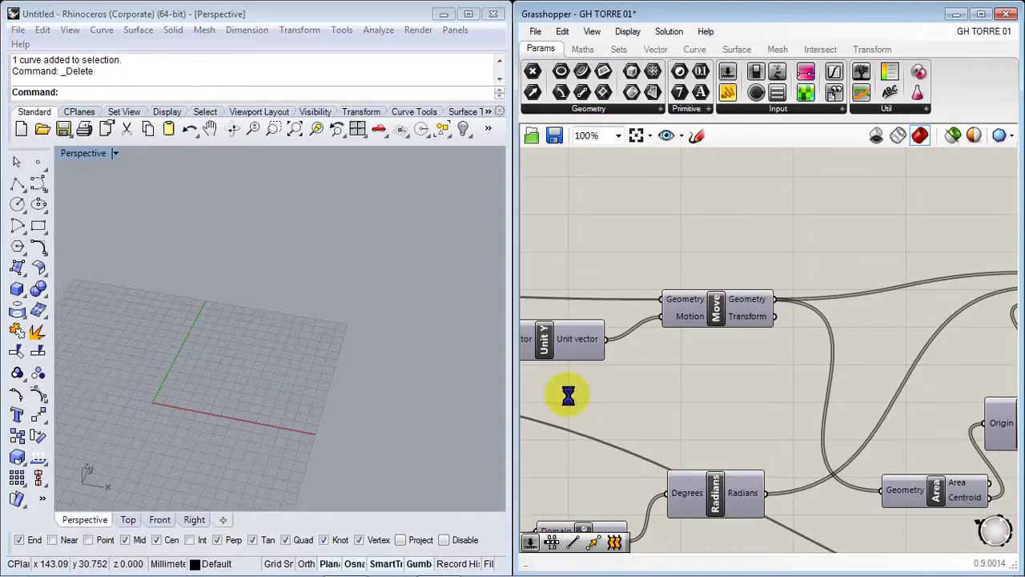
{"action": "right_click_drag", "start_coordinate": [578, 393], "coordinate": [716, 366]}
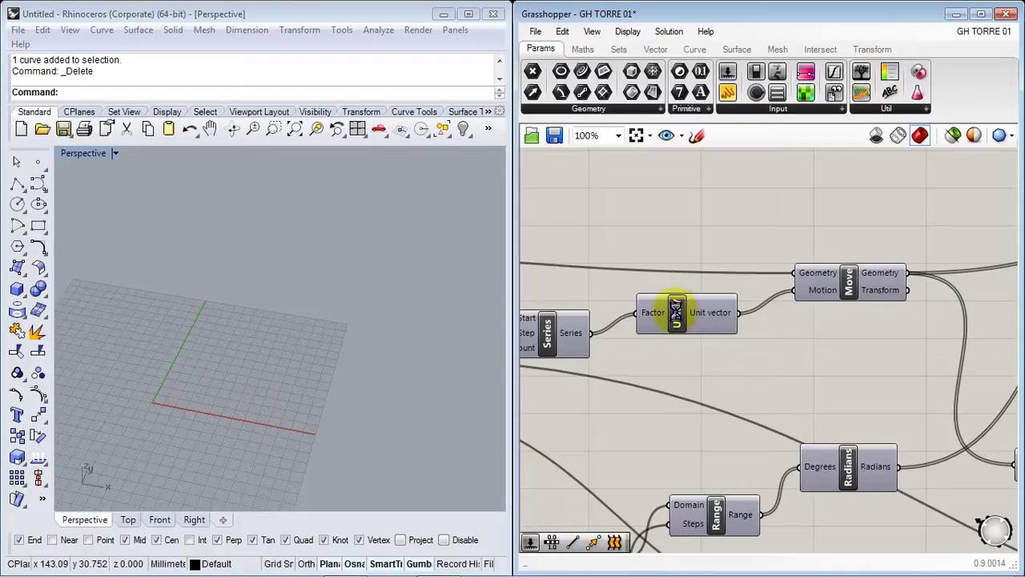
{"action": "right_click_drag", "start_coordinate": [916, 321], "coordinate": [573, 302]}
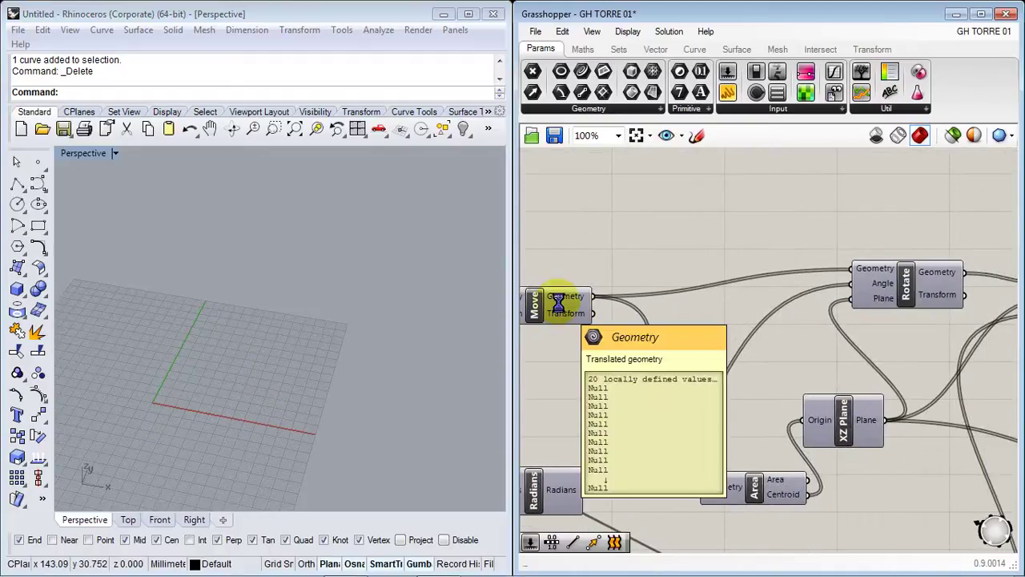
Examine the definition from Rotate through Scale, Loft, Offset, Extrude and both Cap Holes components, then view the whole graph and its starting inputs
{"action": "right_click_drag", "start_coordinate": [806, 283], "coordinate": [622, 309]}
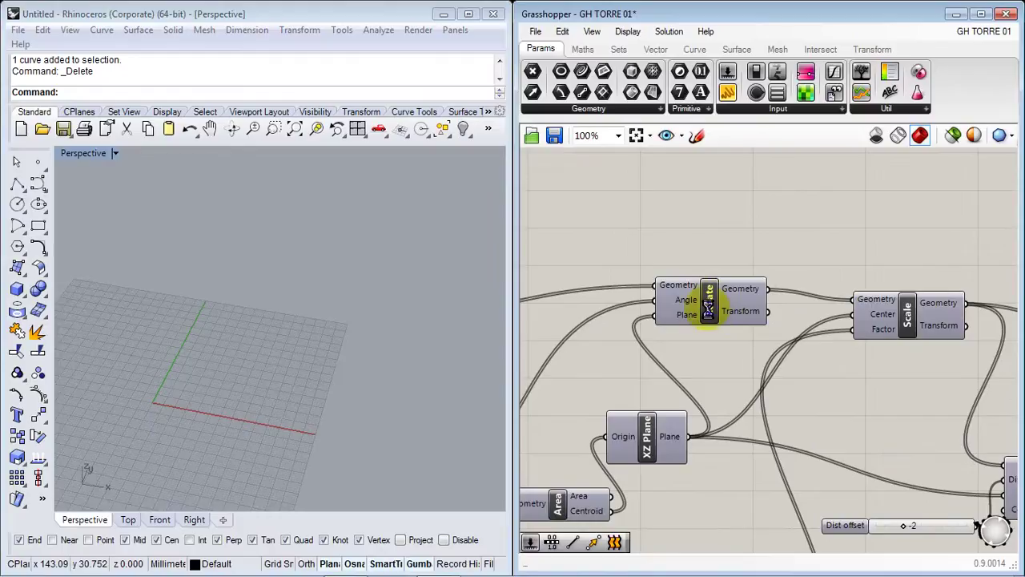
{"action": "right_click_drag", "start_coordinate": [893, 325], "coordinate": [715, 318]}
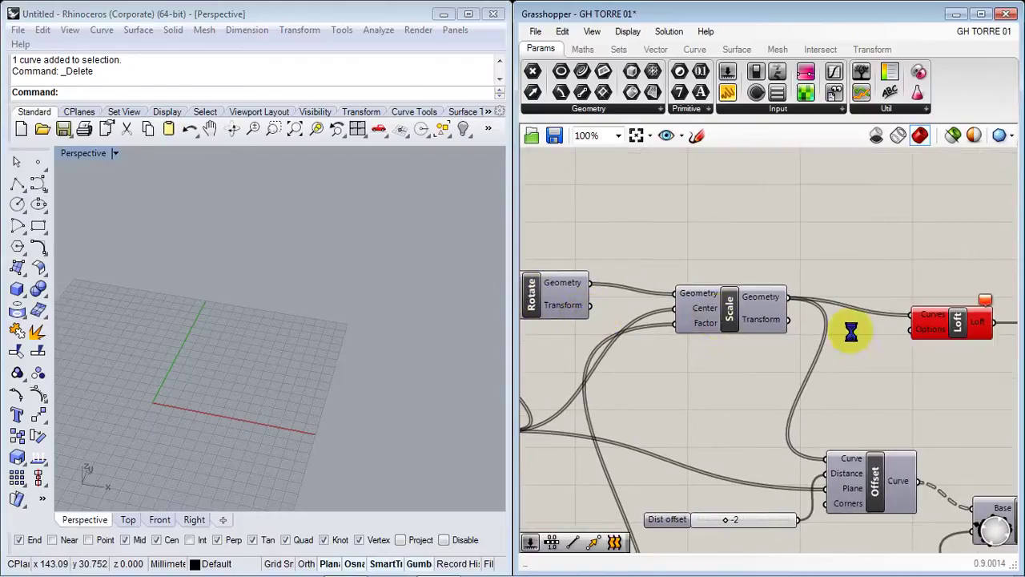
{"action": "right_click_drag", "start_coordinate": [854, 340], "coordinate": [641, 305]}
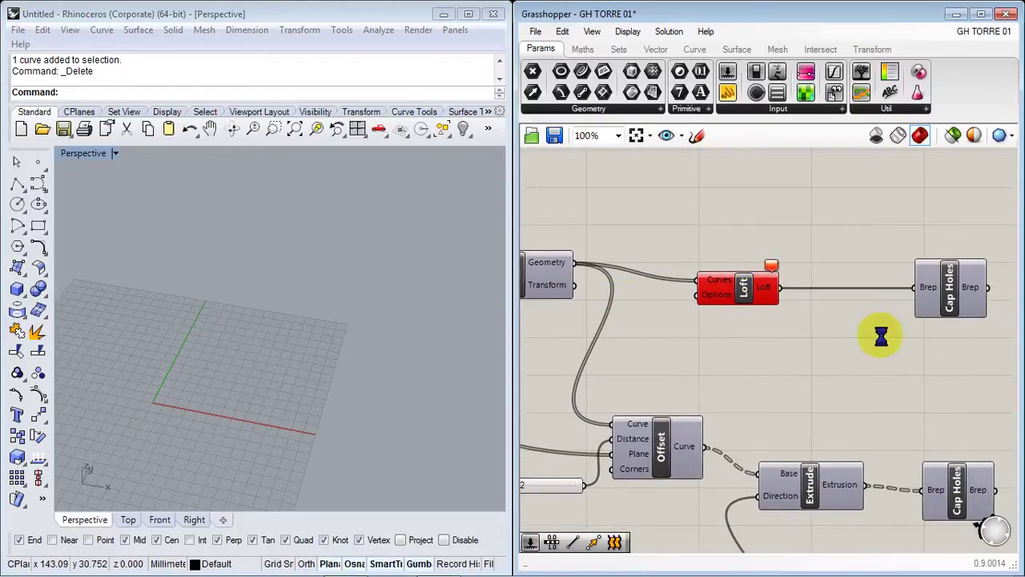
{"action": "right_click_drag", "start_coordinate": [881, 336], "coordinate": [632, 254]}
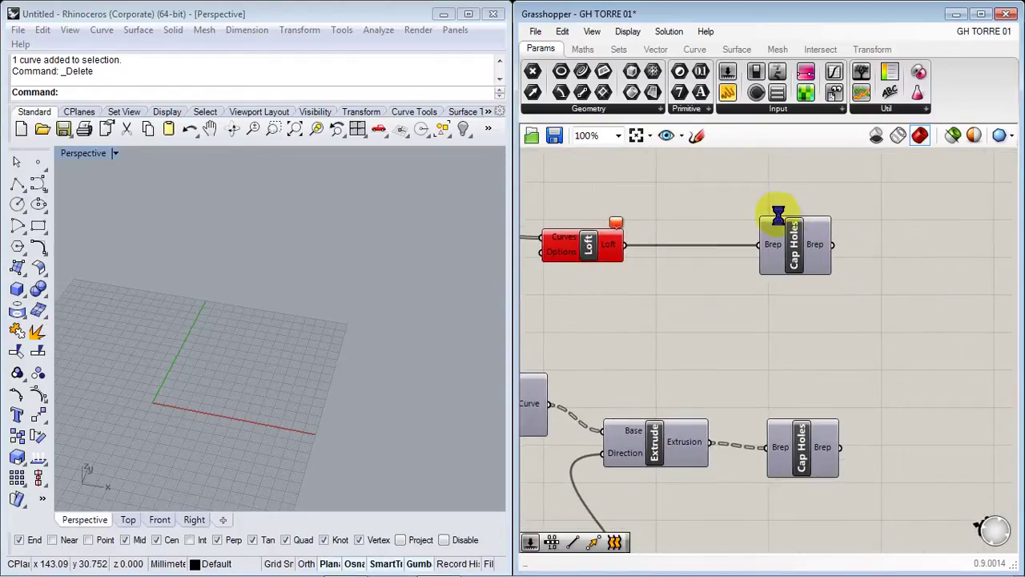
{"action": "right_click_drag", "start_coordinate": [615, 310], "coordinate": [905, 313]}
{"action": "right_click_drag", "start_coordinate": [617, 307], "coordinate": [929, 297]}
{"action": "right_click_drag", "start_coordinate": [617, 297], "coordinate": [993, 287]}
{"action": "right_click_drag", "start_coordinate": [560, 289], "coordinate": [554, 341]}
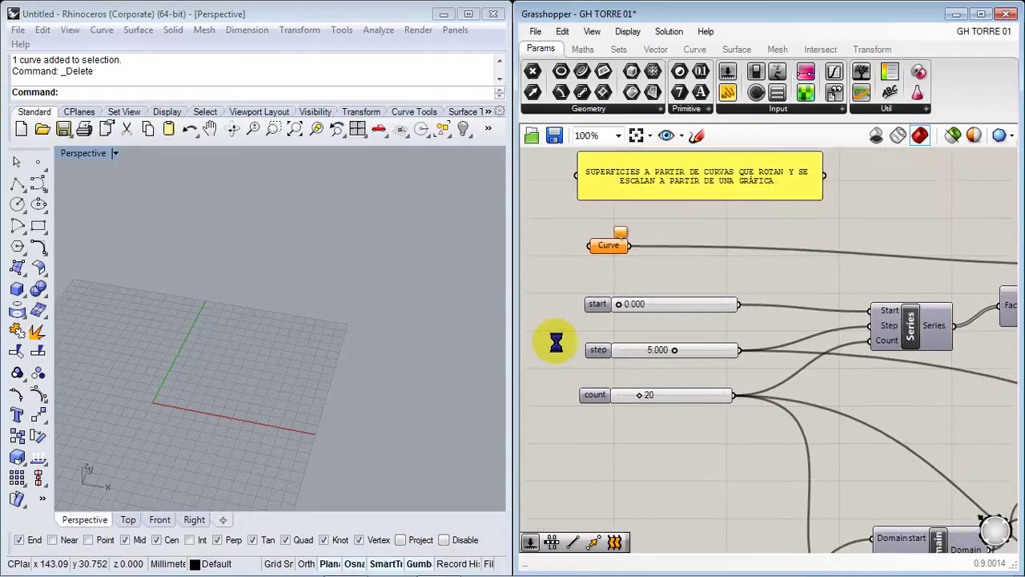
{"action": "scroll", "coordinate": [575, 318], "scroll_direction": "down", "scroll_amount": 8}
{"action": "scroll", "coordinate": [654, 352], "scroll_direction": "up", "scroll_amount": 2}
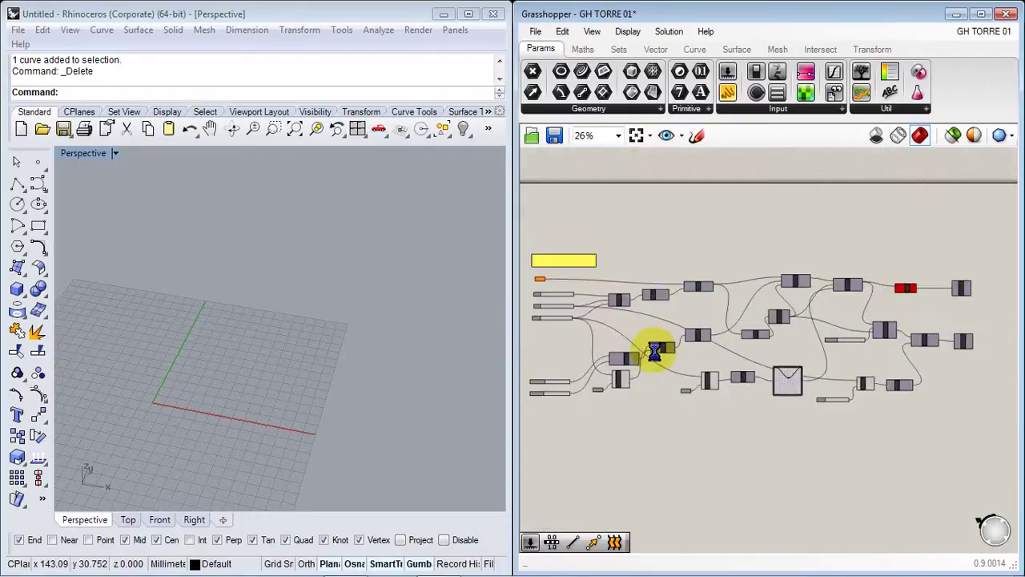
{"action": "right_click_drag", "start_coordinate": [661, 351], "coordinate": [684, 360]}
{"action": "scroll", "coordinate": [572, 325], "scroll_direction": "up", "scroll_amount": 7}
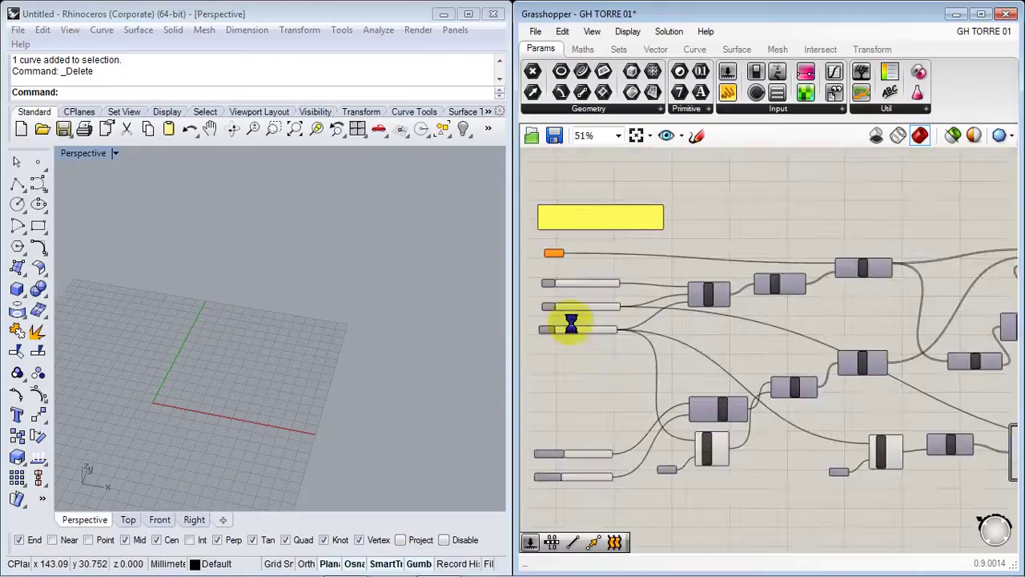
Reposition the start and step sliders so they line up with the count slider
{"action": "right_click_drag", "start_coordinate": [610, 275], "coordinate": [660, 306]}
{"action": "left_click", "coordinate": [577, 259]}
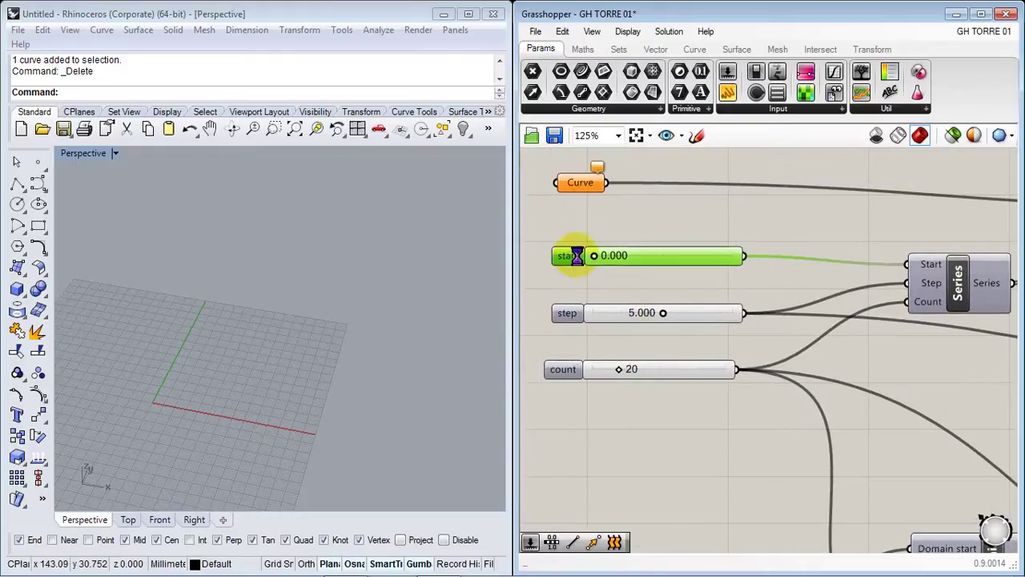
{"action": "left_click_drag", "start_coordinate": [575, 254], "coordinate": [568, 269]}
{"action": "left_click_drag", "start_coordinate": [575, 312], "coordinate": [567, 309]}
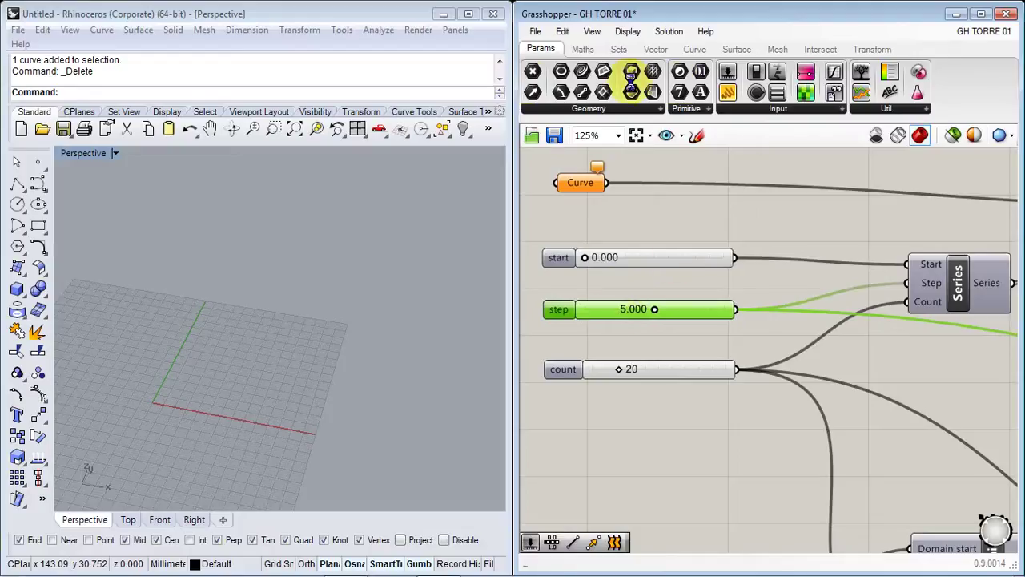
{"action": "left_click", "coordinate": [647, 481]}
Place a Point geometry parameter on the canvas beside the Curve parameter and remove it again
{"action": "scroll", "coordinate": [647, 483], "scroll_direction": "down", "scroll_amount": 1}
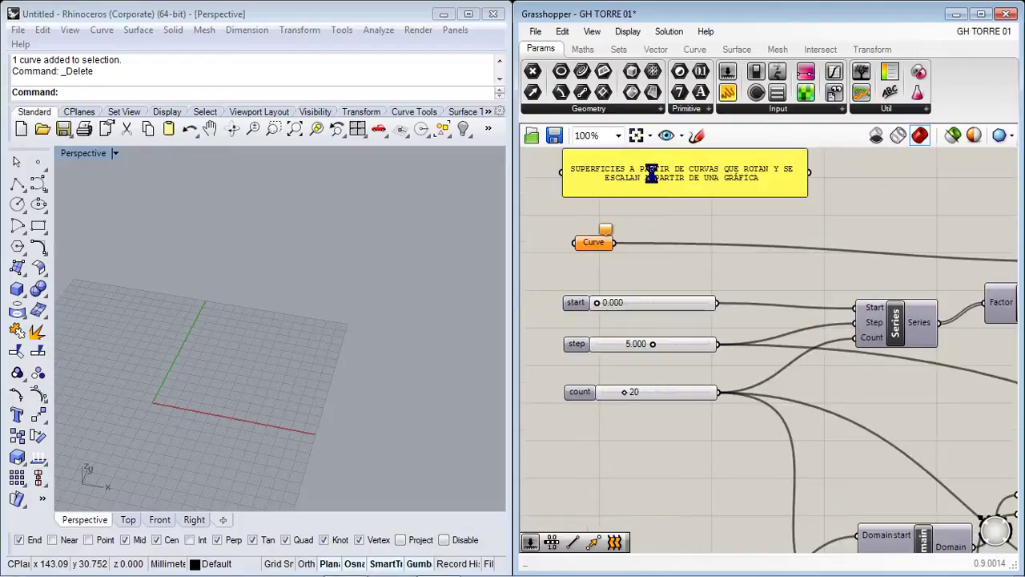
{"action": "right_click_drag", "start_coordinate": [647, 225], "coordinate": [687, 238]}
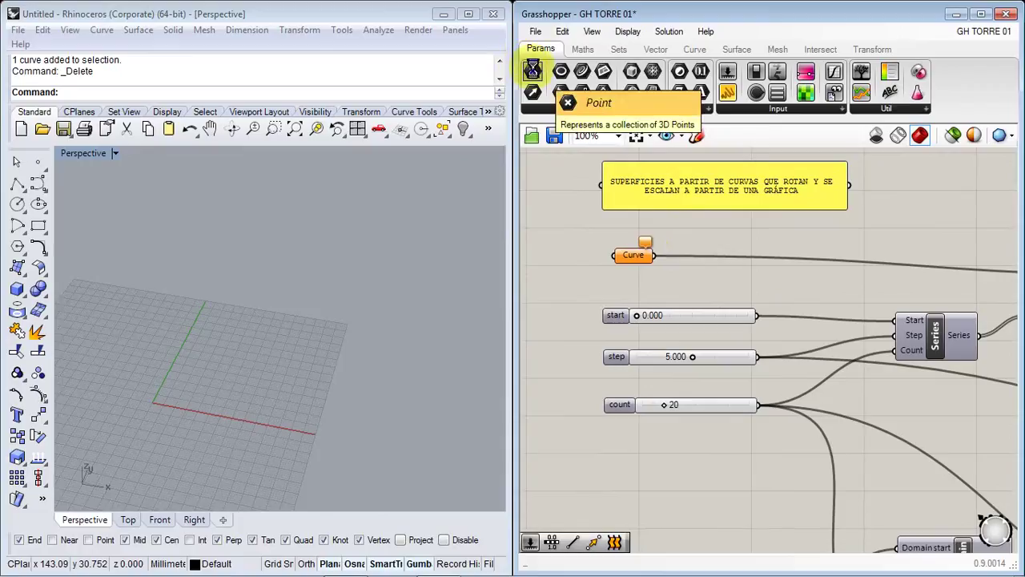
{"action": "left_click_drag", "start_coordinate": [532, 70], "coordinate": [547, 250]}
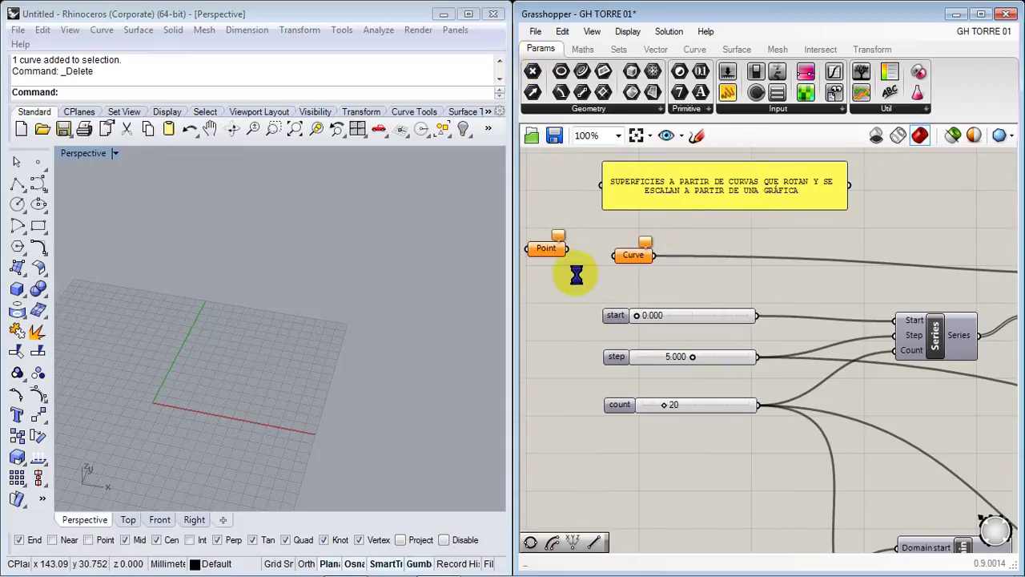
{"action": "right_click_drag", "start_coordinate": [586, 279], "coordinate": [618, 277]}
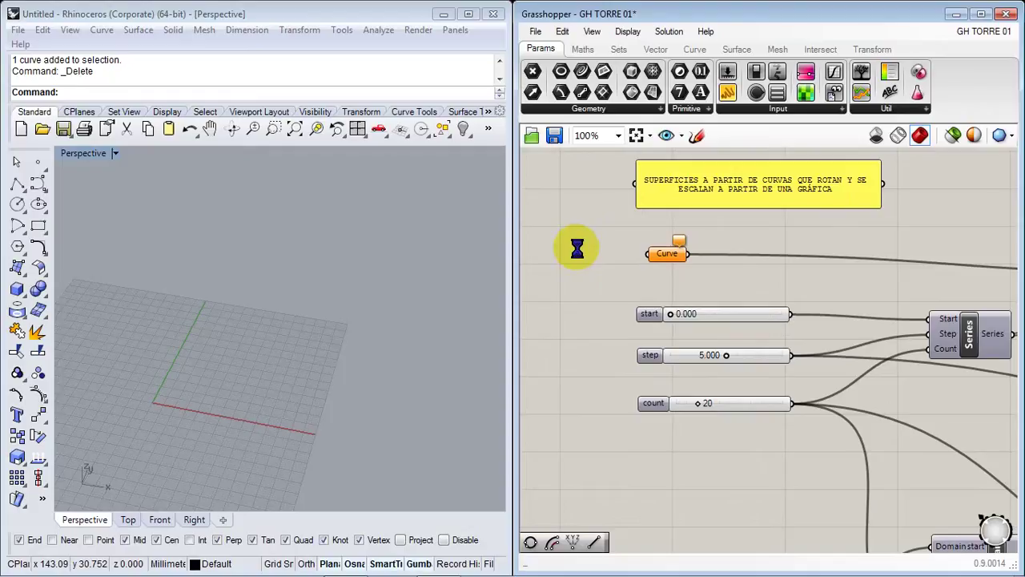
Add a Point parameter beside the Curve parameter by searching for "poin" on the canvas, and delete it
{"action": "double_click", "coordinate": [560, 269]}
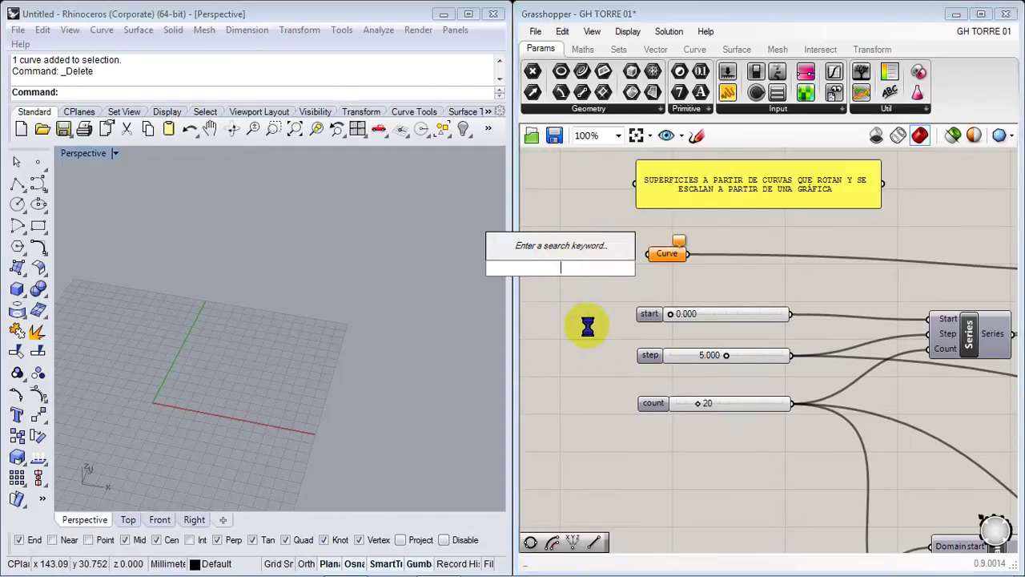
{"action": "type", "text": "poin"}
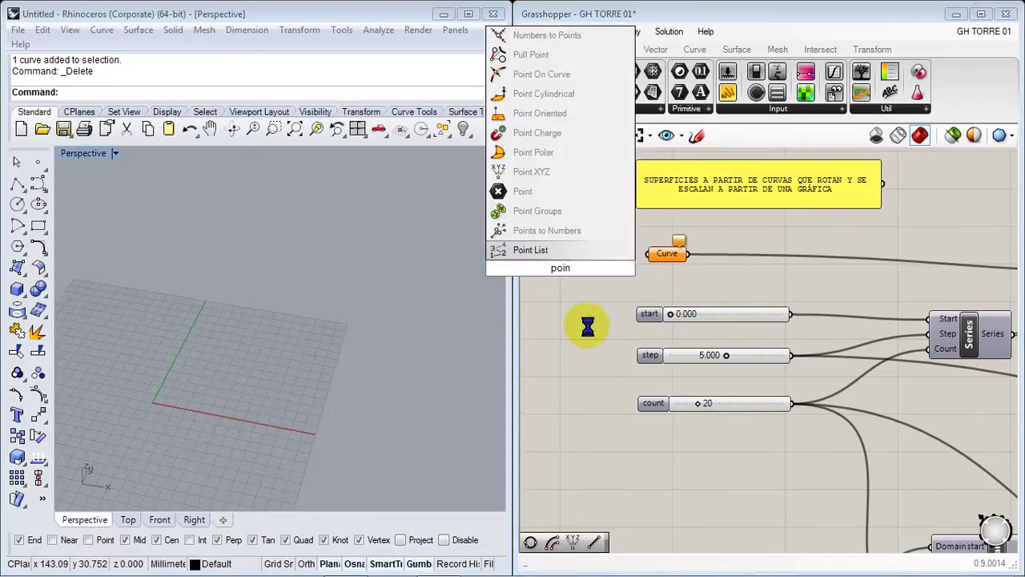
{"action": "left_click", "coordinate": [530, 194]}
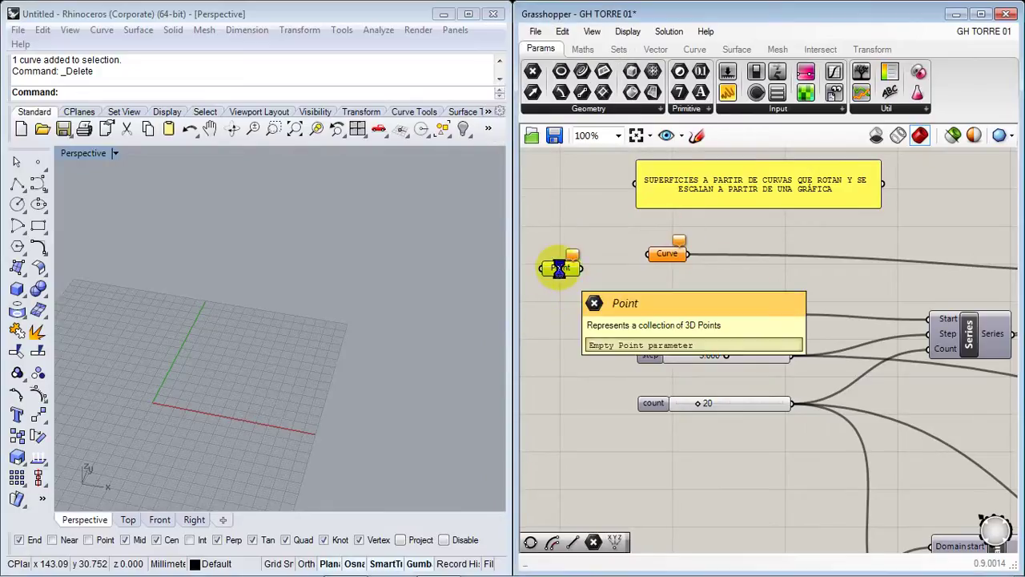
{"action": "key", "text": "Delete"}
Move the Curve parameter so it lines up with the start, step and count sliders
{"action": "right_click_drag", "start_coordinate": [783, 308], "coordinate": [711, 289]}
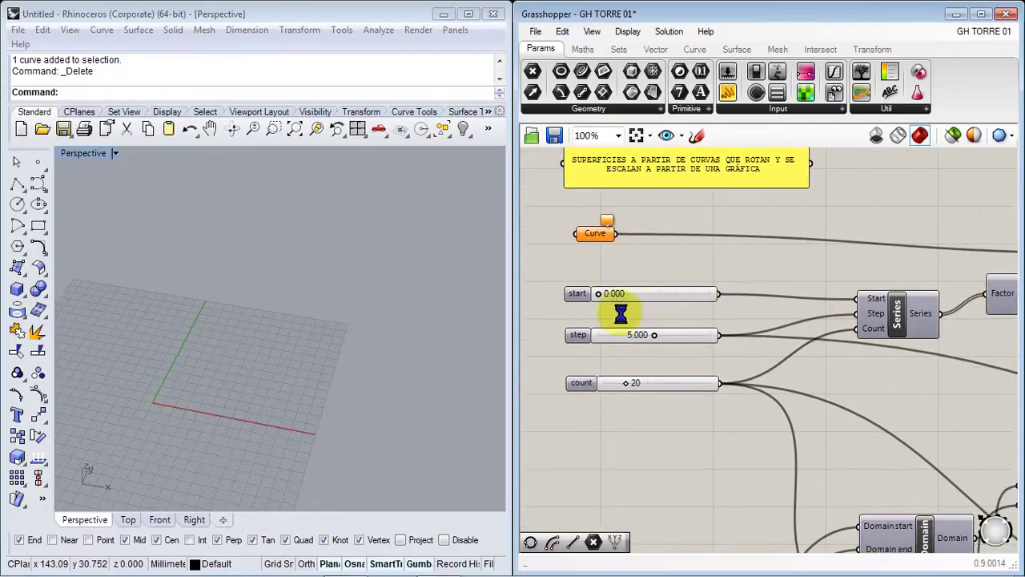
{"action": "right_click_drag", "start_coordinate": [621, 313], "coordinate": [697, 310]}
{"action": "right_click_drag", "start_coordinate": [212, 397], "coordinate": [261, 366], "text": "shift"}
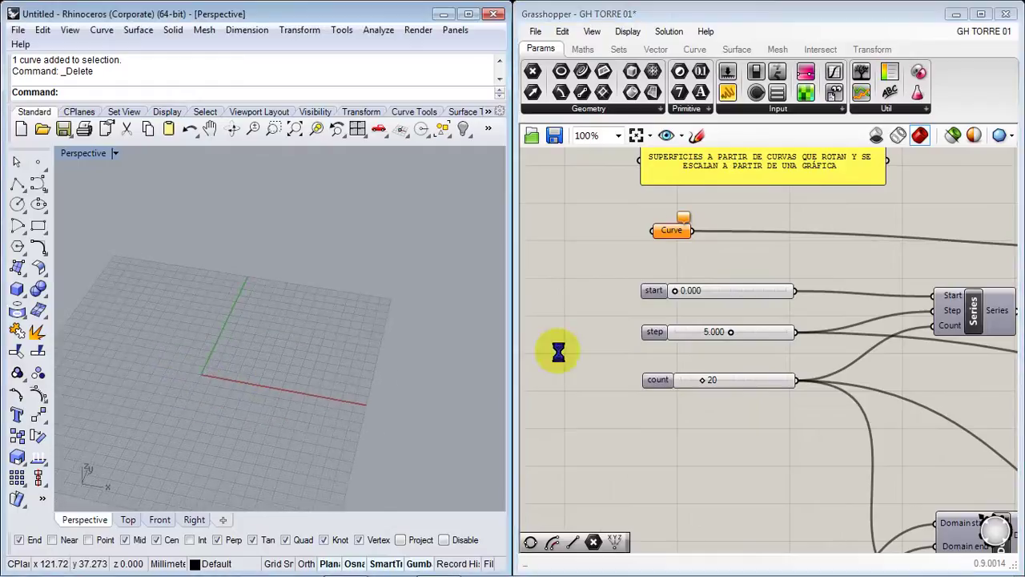
{"action": "left_click", "coordinate": [661, 230]}
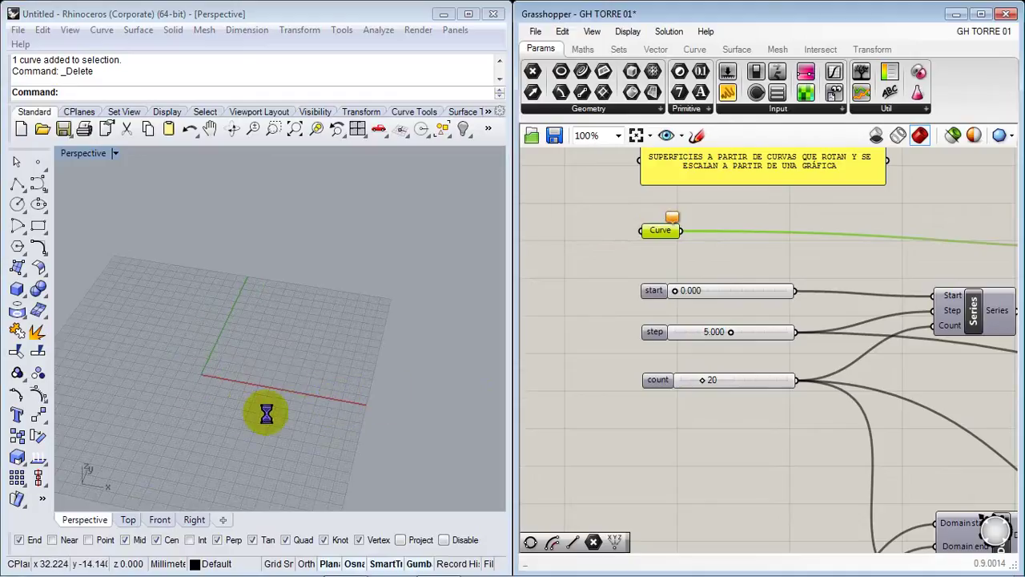
In Rhino's Front view, draw a closed, wavy interpolated curve through about twelve points near the origin and along the X axis
{"action": "left_click", "coordinate": [153, 519]}
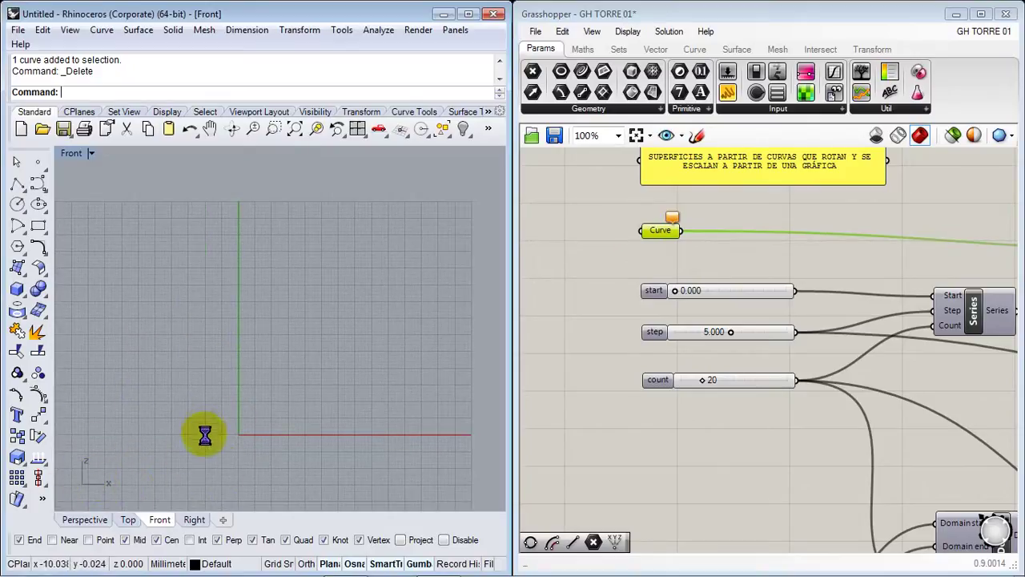
{"action": "right_click_drag", "start_coordinate": [296, 456], "coordinate": [276, 460]}
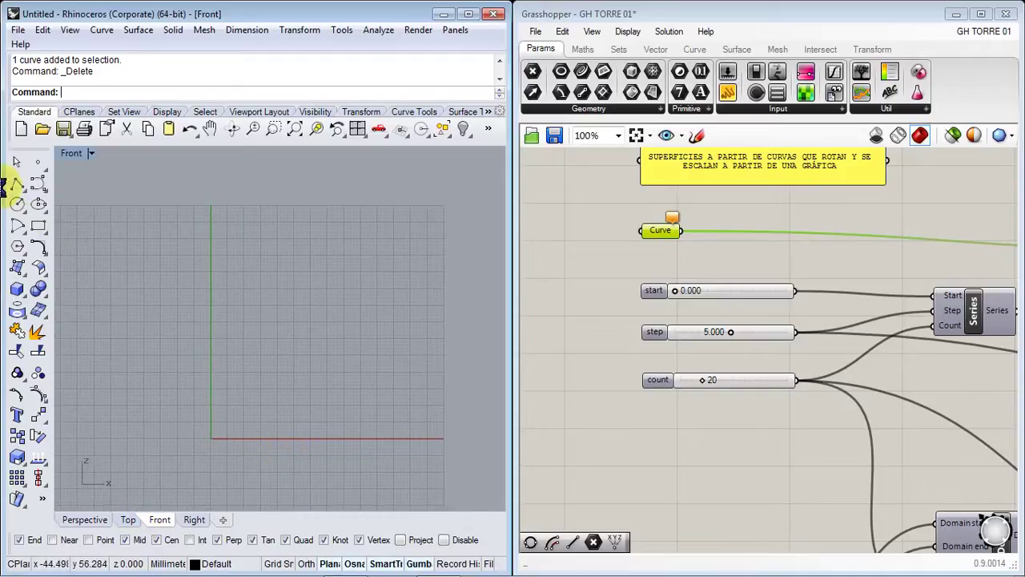
{"action": "left_click", "coordinate": [42, 189]}
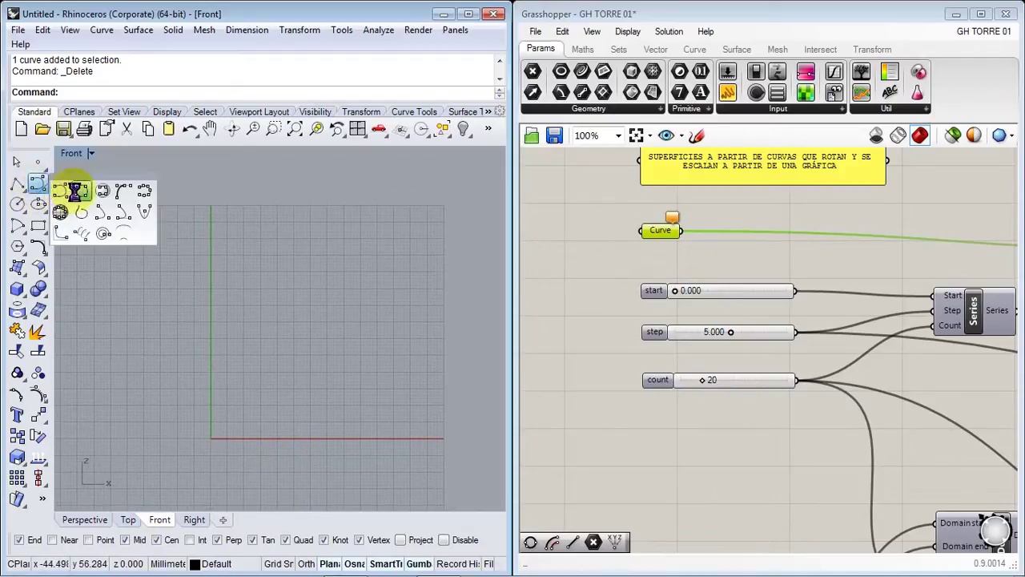
{"action": "left_click", "coordinate": [76, 190]}
{"action": "left_click", "coordinate": [218, 410]}
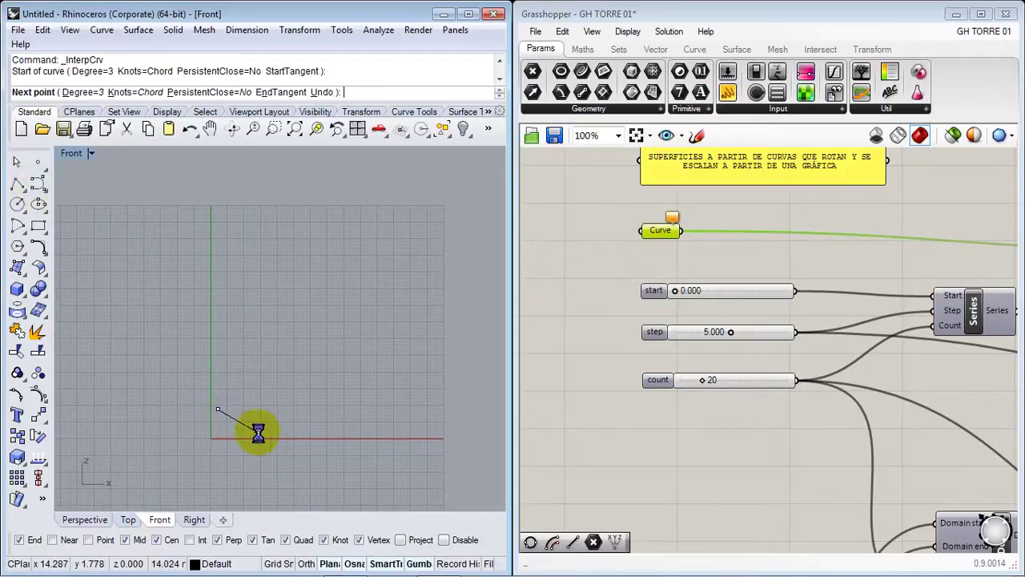
{"action": "left_click", "coordinate": [264, 433]}
{"action": "left_click", "coordinate": [349, 429]}
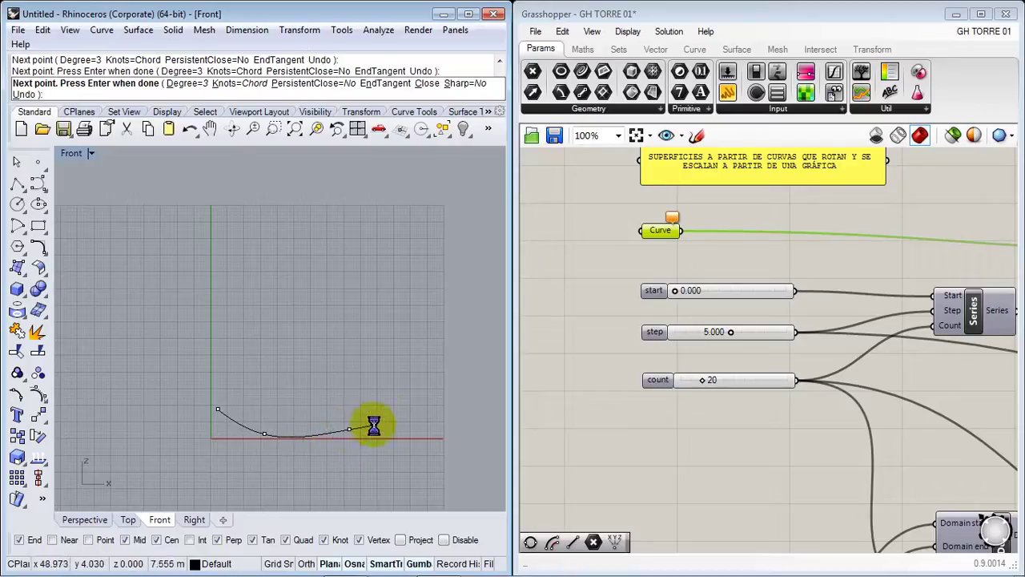
{"action": "left_click", "coordinate": [376, 415]}
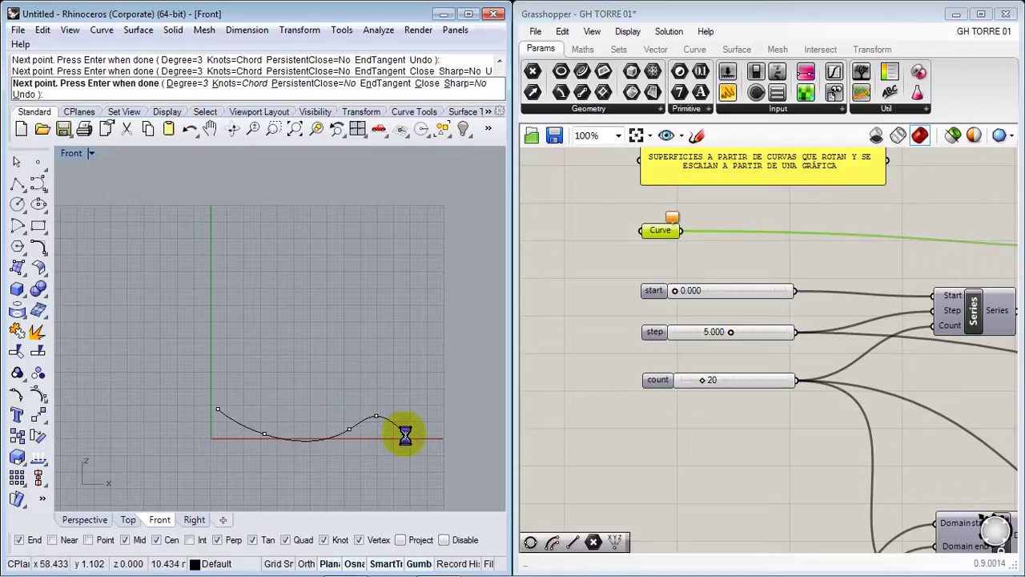
{"action": "left_click", "coordinate": [406, 435]}
{"action": "left_click", "coordinate": [437, 434]}
{"action": "left_click", "coordinate": [426, 390]}
{"action": "left_click", "coordinate": [369, 377]}
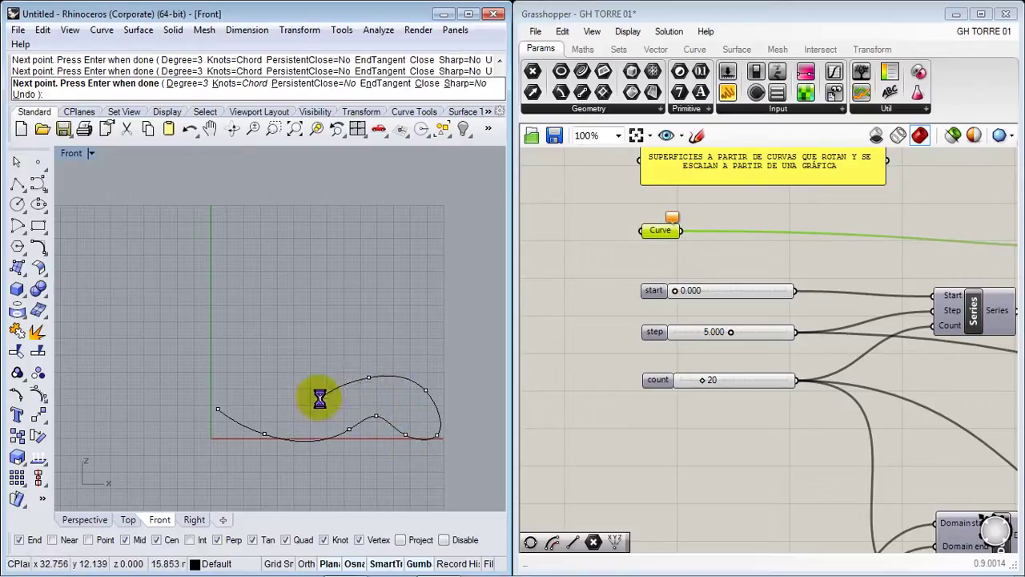
{"action": "left_click", "coordinate": [315, 397]}
{"action": "left_click", "coordinate": [242, 374]}
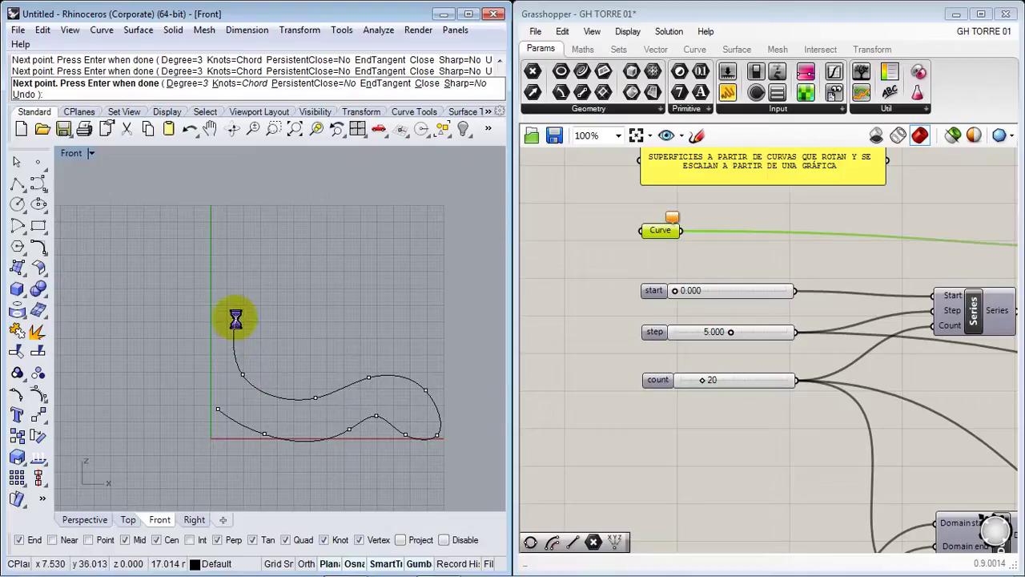
{"action": "left_click", "coordinate": [189, 332]}
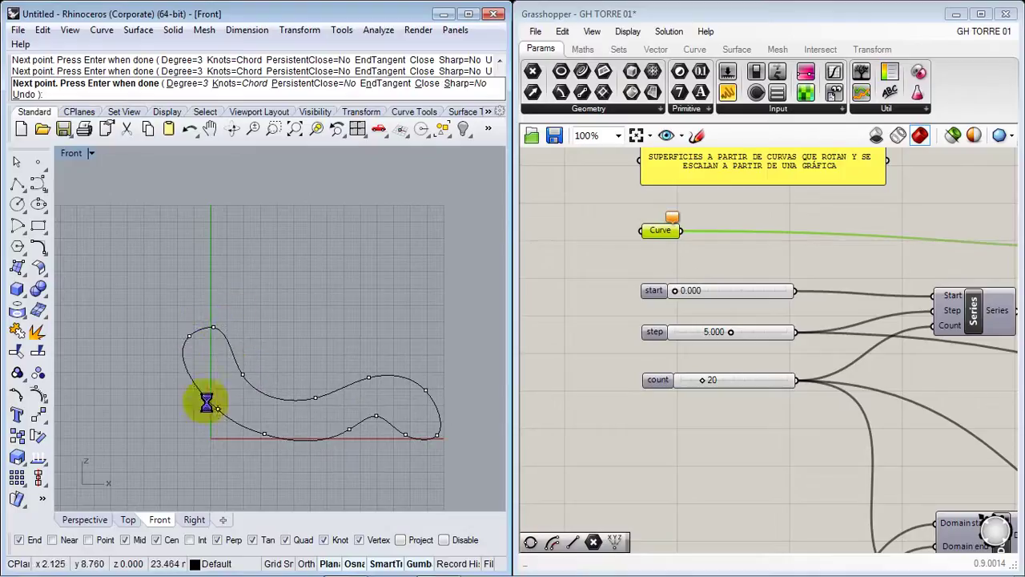
{"action": "left_click", "coordinate": [213, 407]}
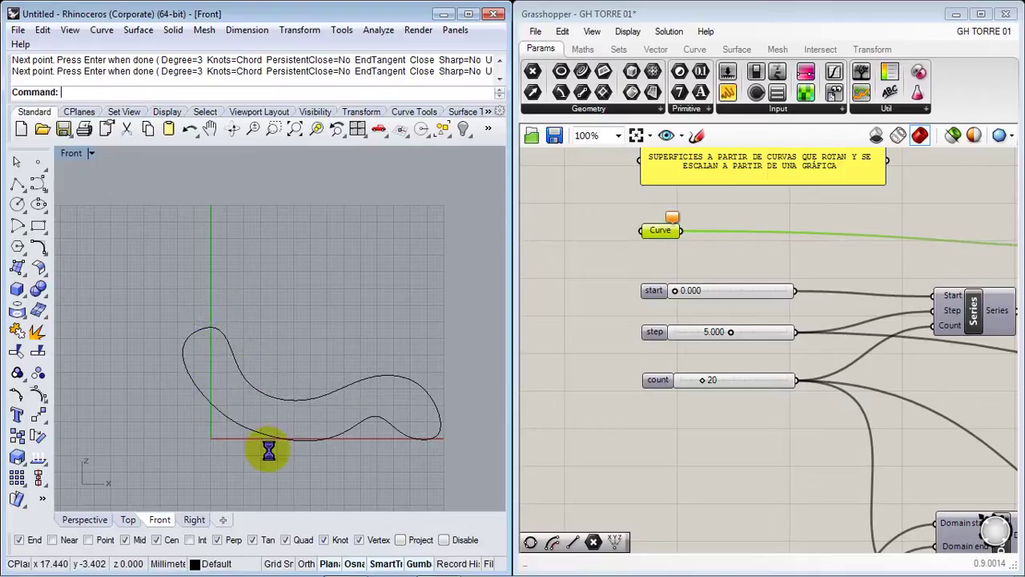
Return Rhino to the Perspective view, reference the closed curve in Grasshopper's Curve parameter, and nudge that parameter slightly toward the start slider
{"action": "left_click", "coordinate": [89, 518]}
{"action": "mouse_move", "coordinate": [302, 384]}
{"action": "right_mouse_down"}
{"action": "mouse_move", "coordinate": [492, 379]}
{"action": "mouse_move", "coordinate": [258, 344]}
{"action": "mouse_move", "coordinate": [248, 369]}
{"action": "mouse_move", "coordinate": [240, 358]}
{"action": "mouse_move", "coordinate": [297, 387]}
{"action": "mouse_move", "coordinate": [301, 369]}
{"action": "right_mouse_up"}
{"action": "left_click", "coordinate": [619, 294]}
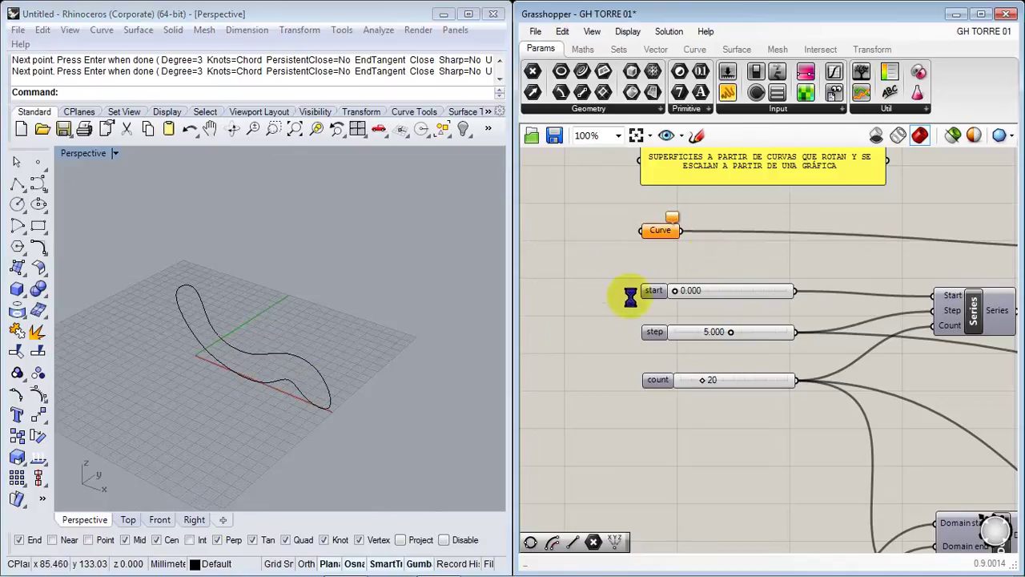
{"action": "right_click_drag", "start_coordinate": [650, 258], "coordinate": [582, 342]}
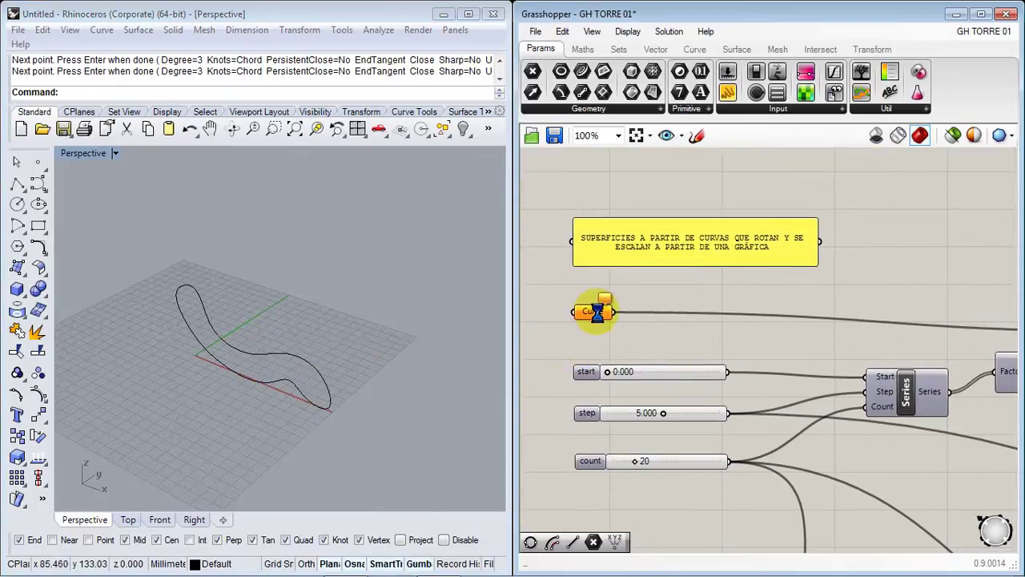
{"action": "right_click", "coordinate": [592, 311]}
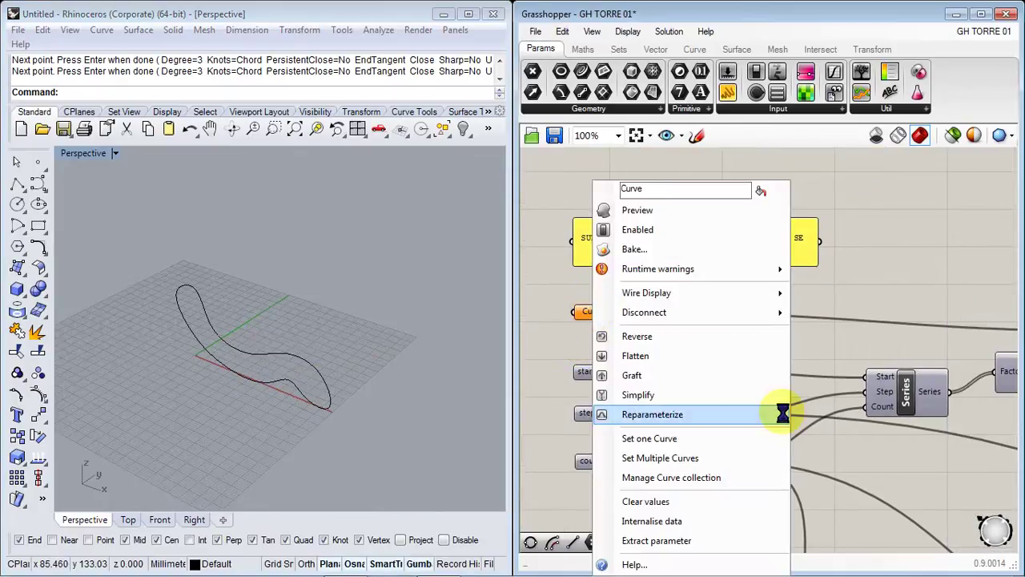
{"action": "left_click", "coordinate": [660, 439]}
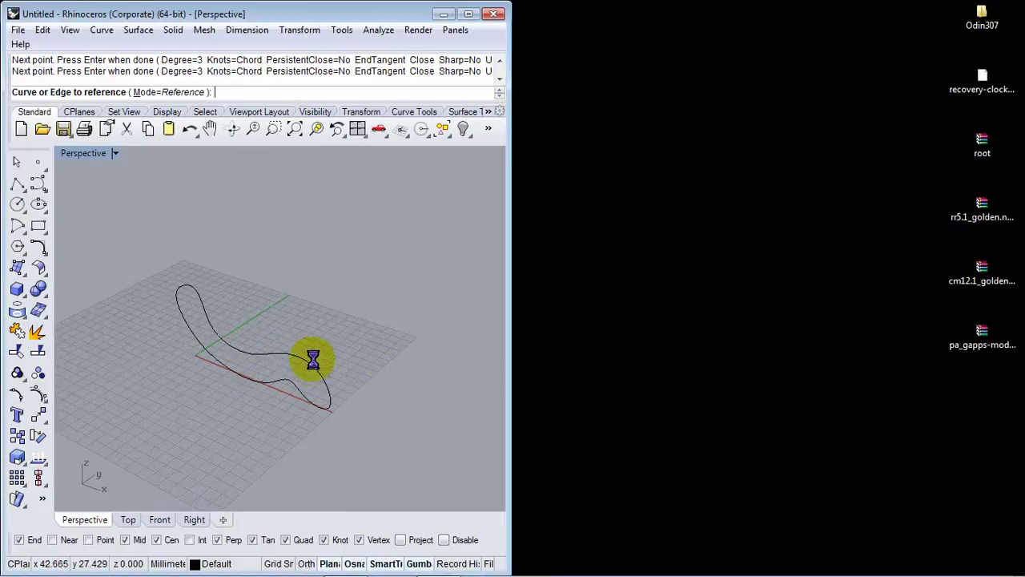
{"action": "left_click", "coordinate": [313, 360]}
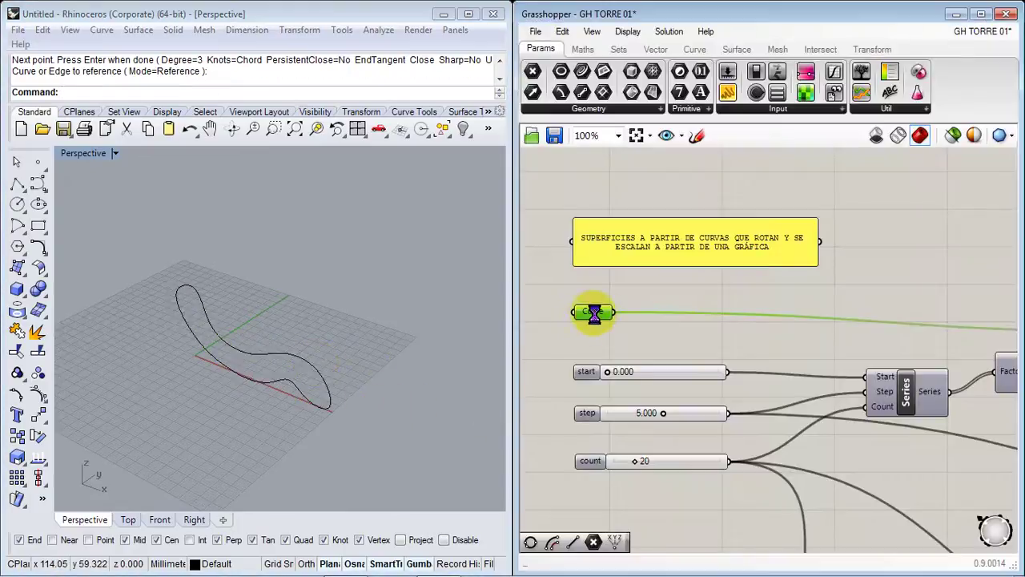
{"action": "mouse_move", "coordinate": [595, 313]}
{"action": "left_mouse_down"}
{"action": "mouse_move", "coordinate": [589, 299]}
{"action": "mouse_move", "coordinate": [593, 319]}
{"action": "left_mouse_up"}
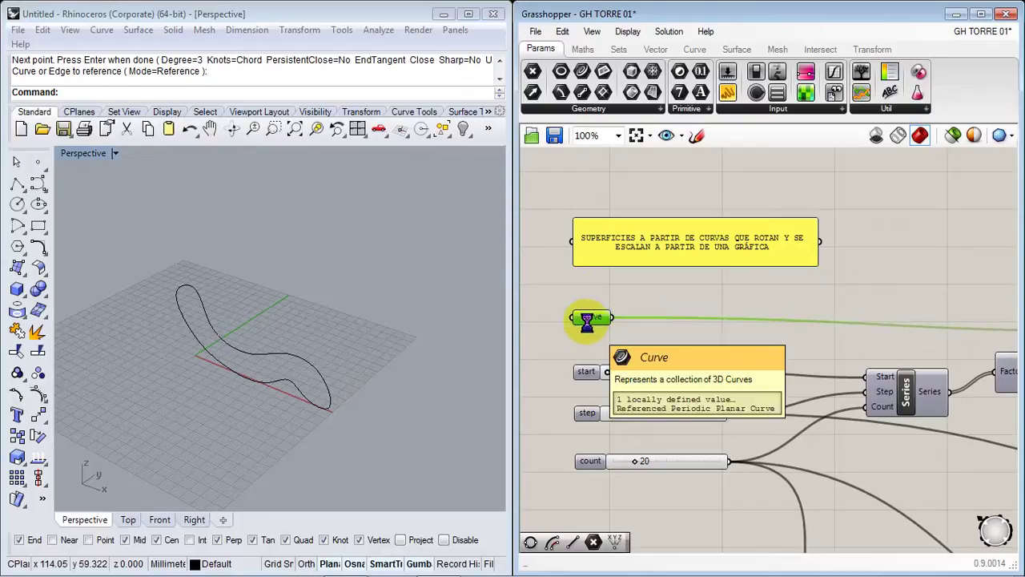
Turn on the preview of the Move component so the copies of the base curve show in Rhino
{"action": "right_click_drag", "start_coordinate": [793, 340], "coordinate": [496, 320]}
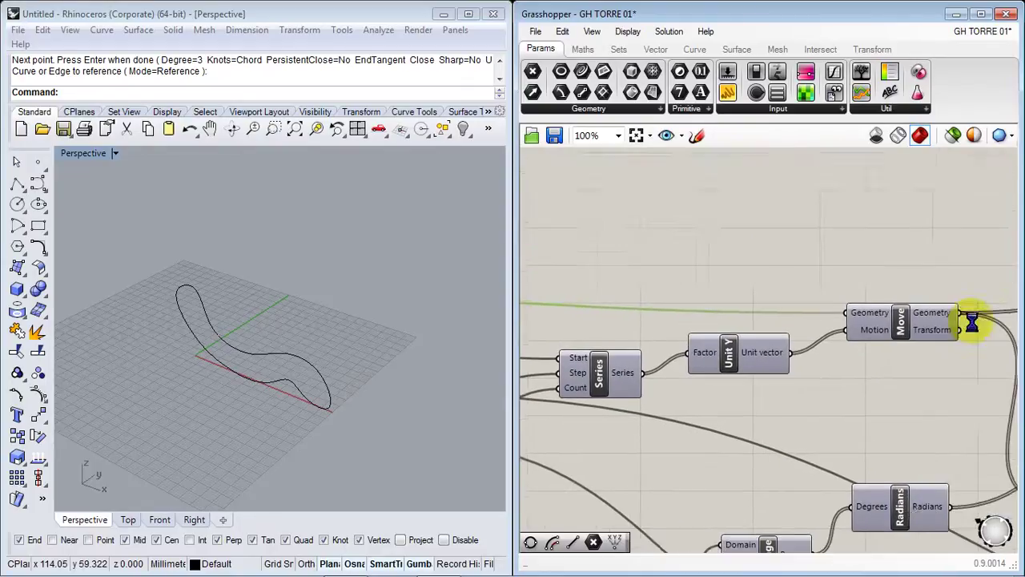
{"action": "right_click_drag", "start_coordinate": [972, 322], "coordinate": [932, 315]}
{"action": "right_click", "coordinate": [858, 314]}
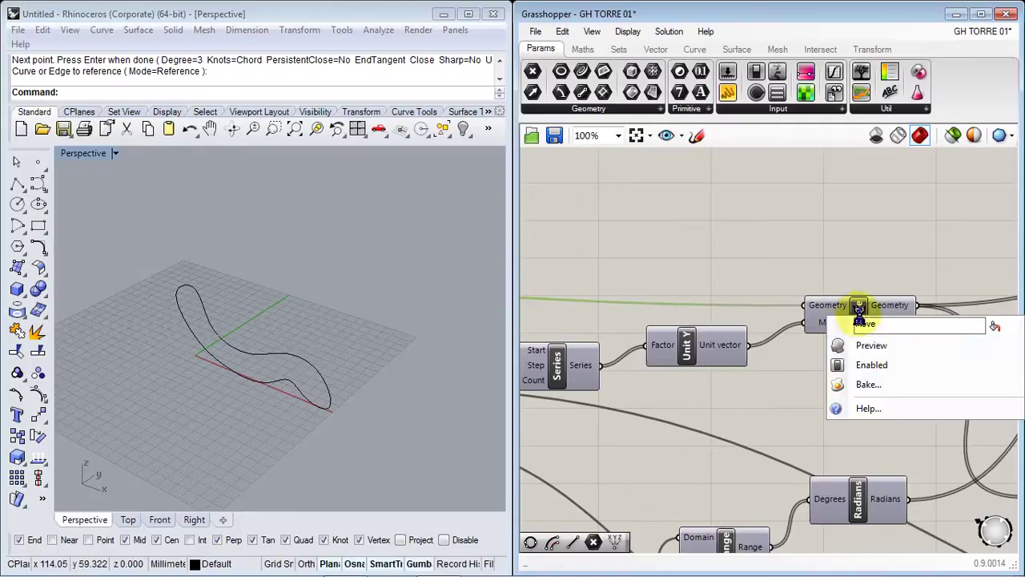
{"action": "left_click", "coordinate": [876, 348]}
{"action": "right_click_drag", "start_coordinate": [442, 406], "coordinate": [387, 428]}
Set the step slider to 9.094 and the count slider to 19
{"action": "right_click_drag", "start_coordinate": [680, 373], "coordinate": [985, 350]}
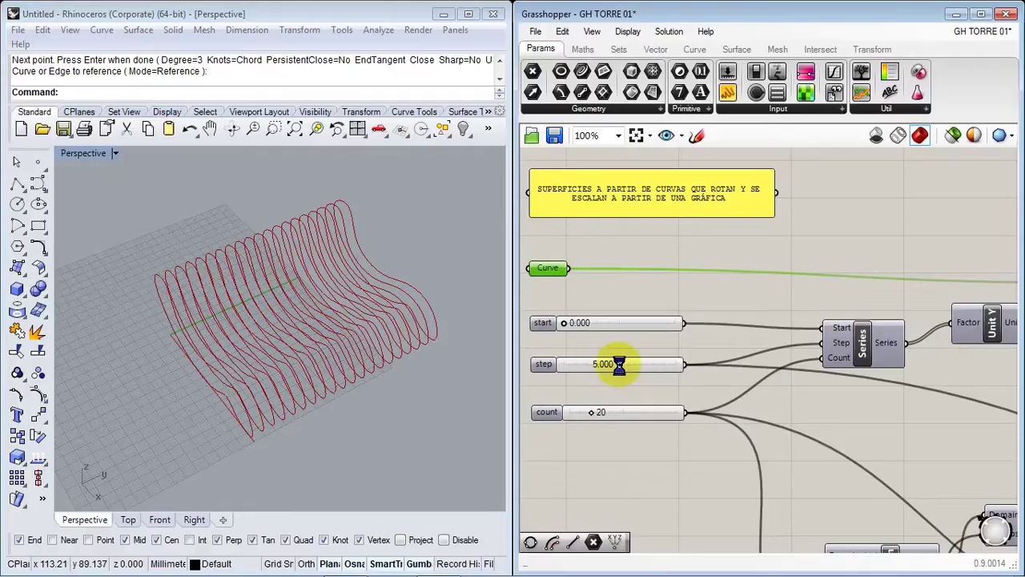
{"action": "left_click_drag", "start_coordinate": [630, 365], "coordinate": [664, 363]}
{"action": "right_click_drag", "start_coordinate": [429, 374], "coordinate": [488, 388]}
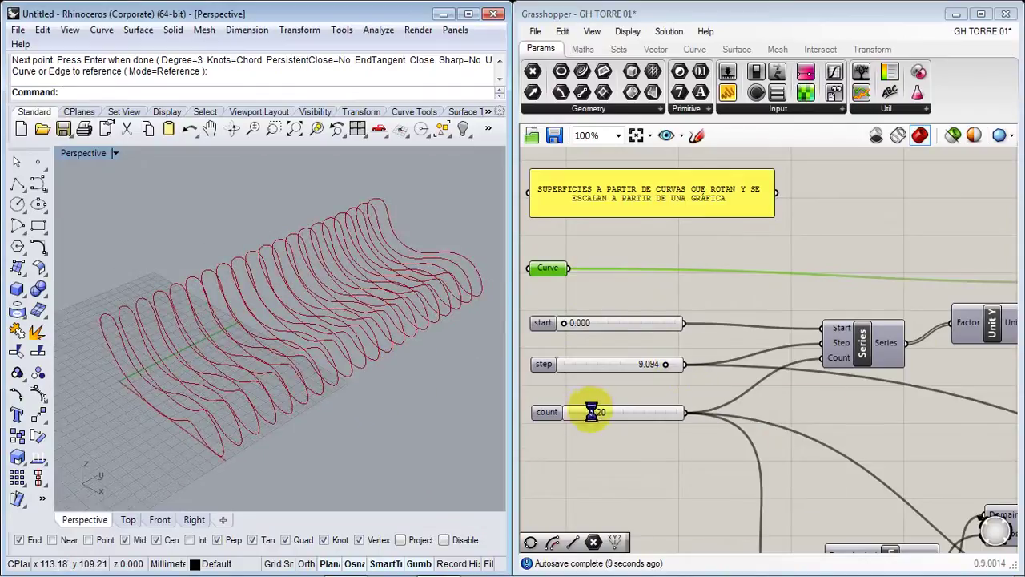
{"action": "mouse_move", "coordinate": [583, 409]}
{"action": "left_mouse_down"}
{"action": "mouse_move", "coordinate": [570, 410]}
{"action": "mouse_move", "coordinate": [596, 410]}
{"action": "left_mouse_up"}
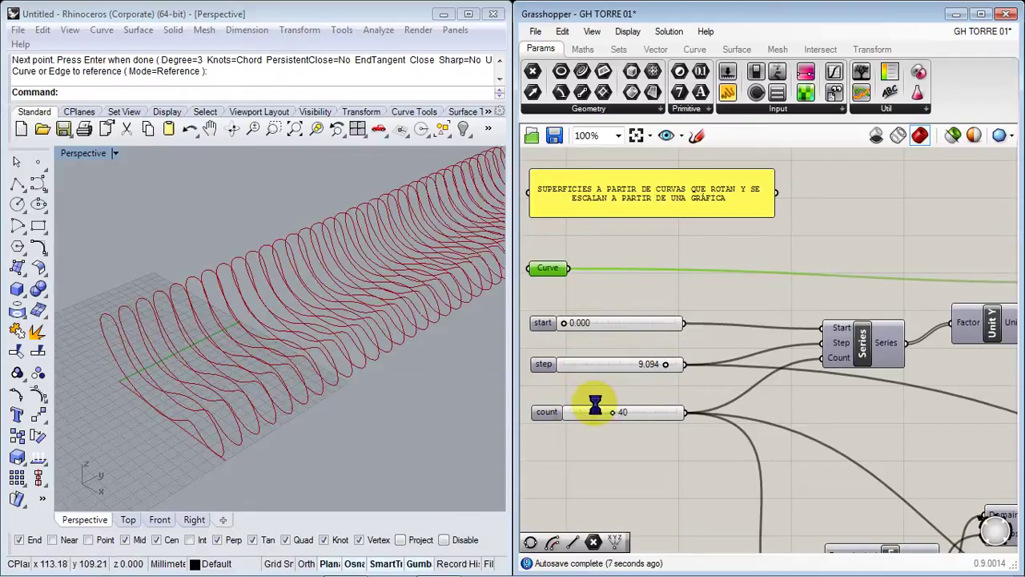
{"action": "left_click_drag", "start_coordinate": [595, 409], "coordinate": [590, 409]}
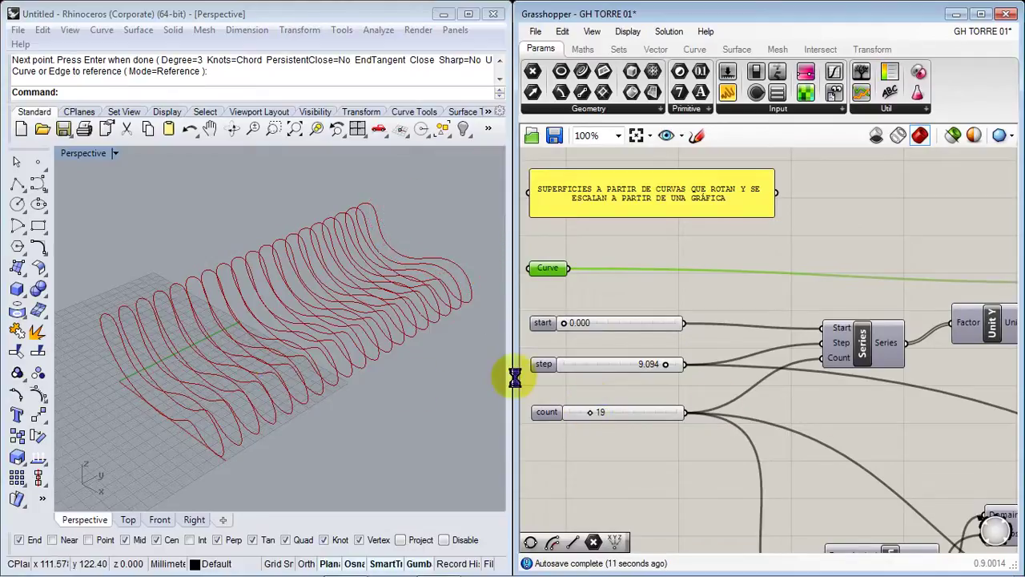
Turn on the preview of the Rotate component and inspect its curves over the moved ones in the Perspective view
{"action": "right_click_drag", "start_coordinate": [862, 411], "coordinate": [568, 415]}
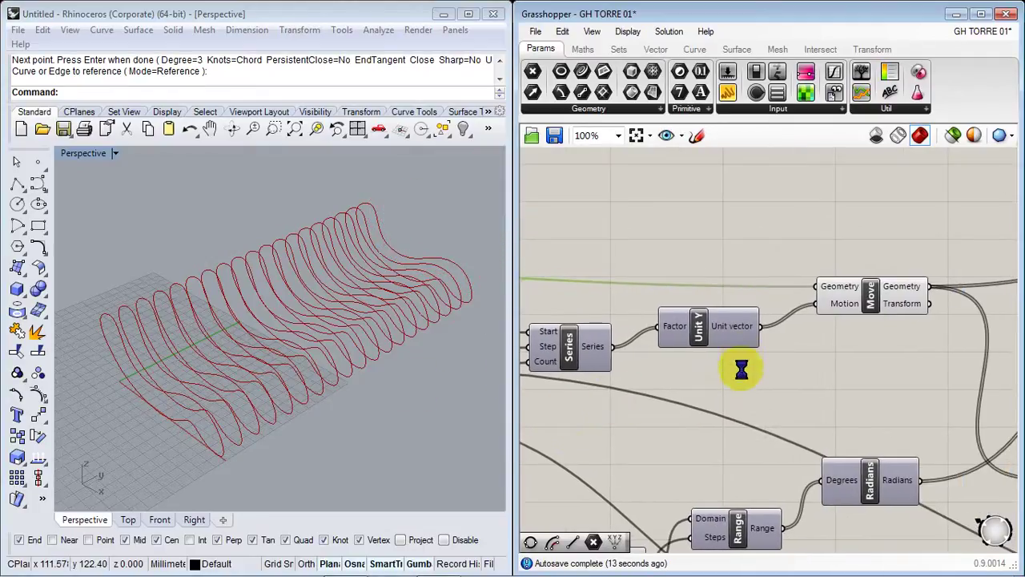
{"action": "right_click_drag", "start_coordinate": [889, 367], "coordinate": [628, 362]}
{"action": "scroll", "coordinate": [639, 367], "scroll_direction": "down", "scroll_amount": 1}
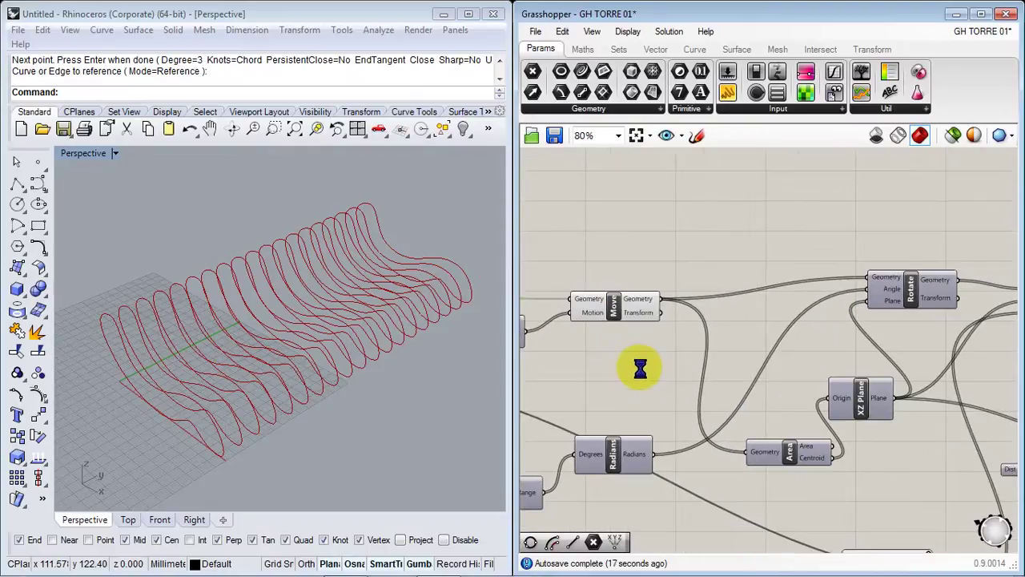
{"action": "right_click_drag", "start_coordinate": [784, 361], "coordinate": [752, 360]}
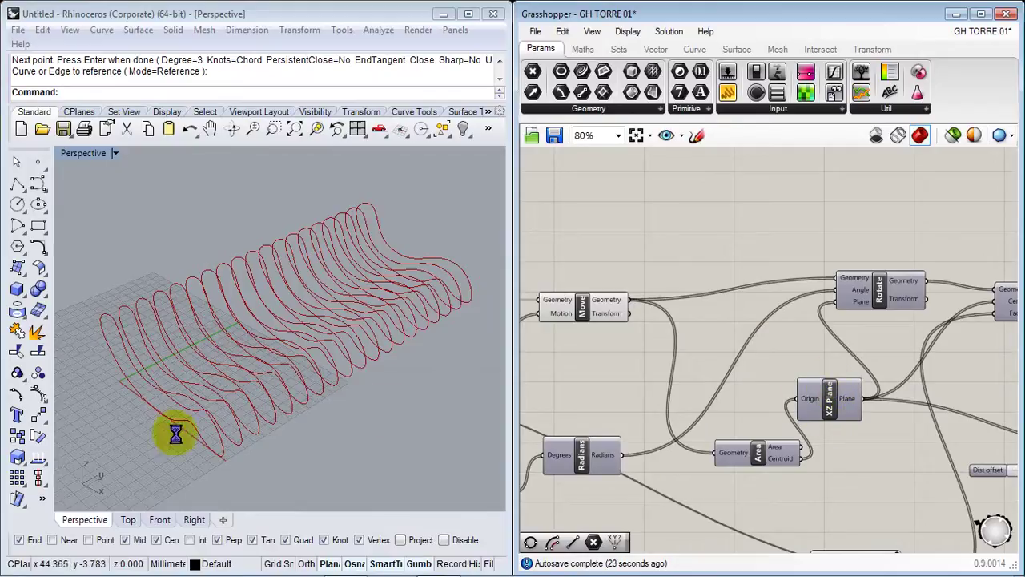
{"action": "scroll", "coordinate": [841, 316], "scroll_direction": "up", "scroll_amount": 1}
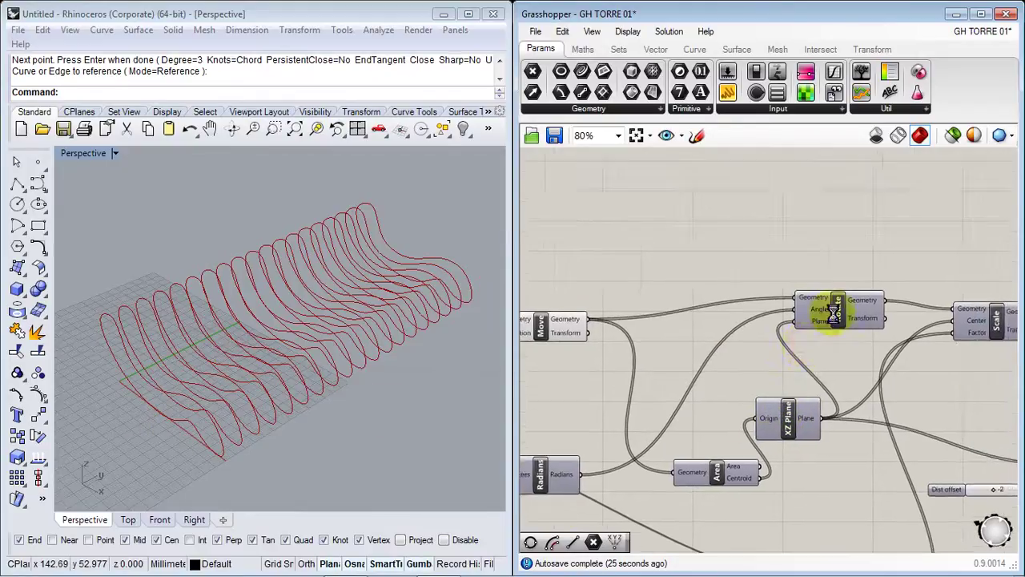
{"action": "right_click", "coordinate": [837, 304]}
{"action": "left_click", "coordinate": [881, 337]}
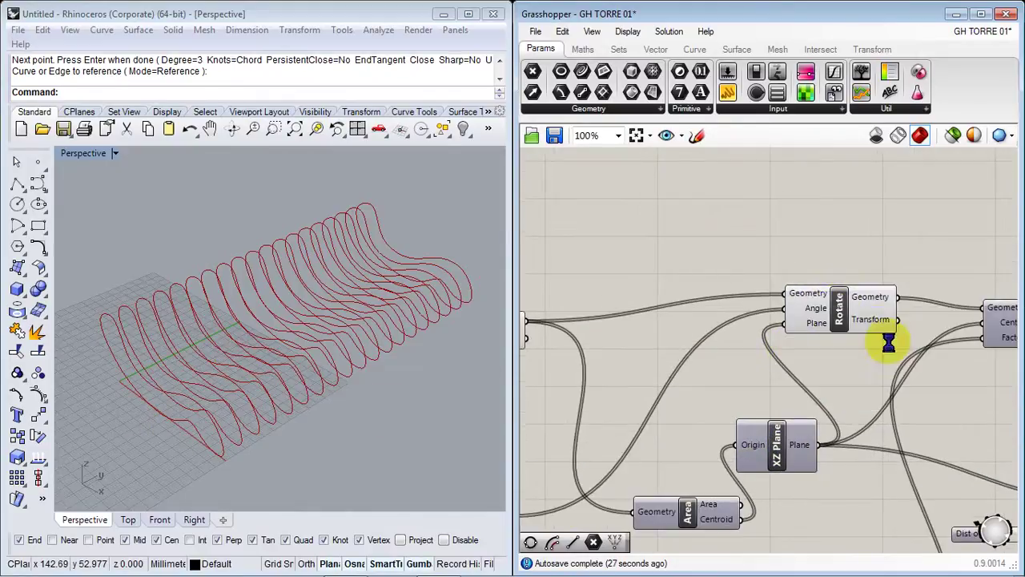
{"action": "right_click_drag", "start_coordinate": [480, 336], "coordinate": [313, 357]}
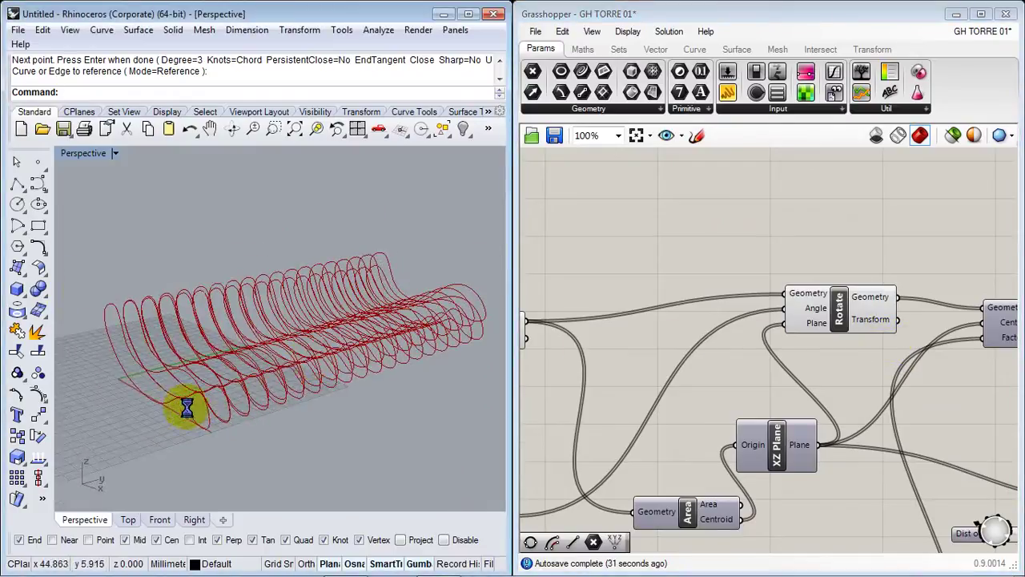
{"action": "mouse_move", "coordinate": [199, 323]}
{"action": "right_mouse_down"}
{"action": "mouse_move", "coordinate": [229, 330]}
{"action": "mouse_move", "coordinate": [188, 350]}
{"action": "mouse_move", "coordinate": [210, 330]}
{"action": "right_mouse_up"}
Turn off the preview of the Move component and view the rotated curves alone from several angles
{"action": "right_click_drag", "start_coordinate": [691, 339], "coordinate": [715, 338]}
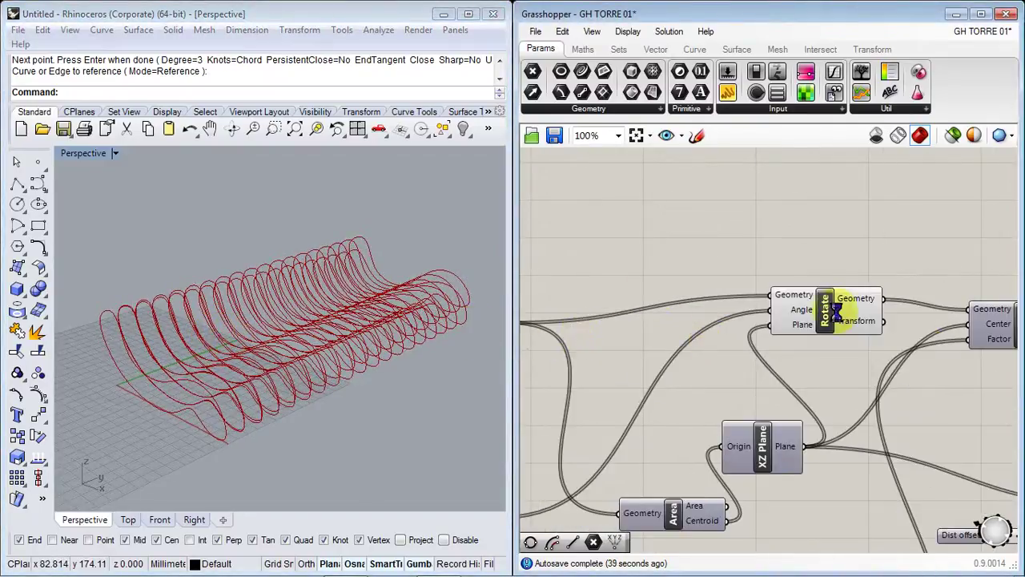
{"action": "right_click_drag", "start_coordinate": [668, 335], "coordinate": [908, 340]}
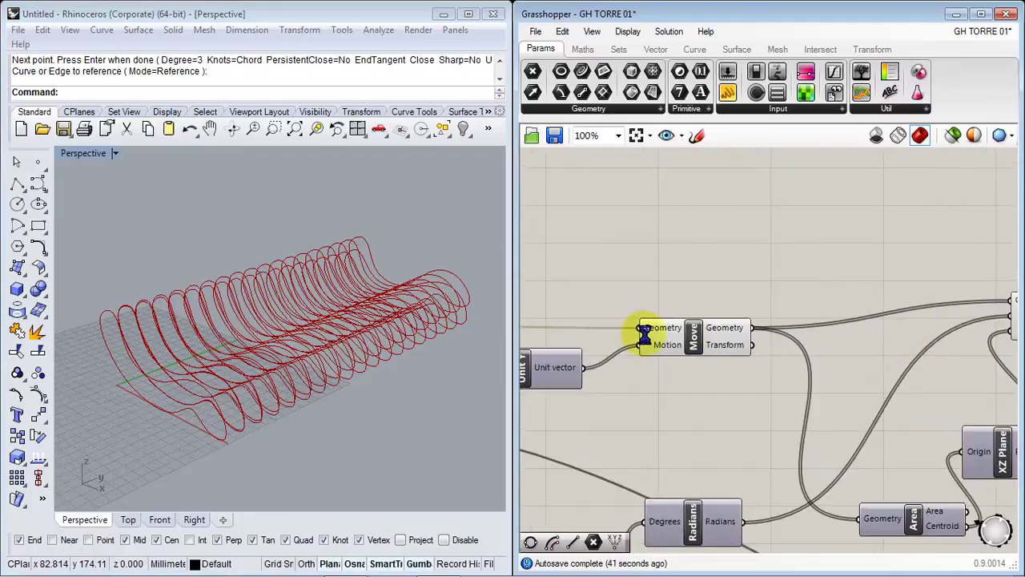
{"action": "right_click", "coordinate": [692, 335]}
{"action": "left_click", "coordinate": [726, 360]}
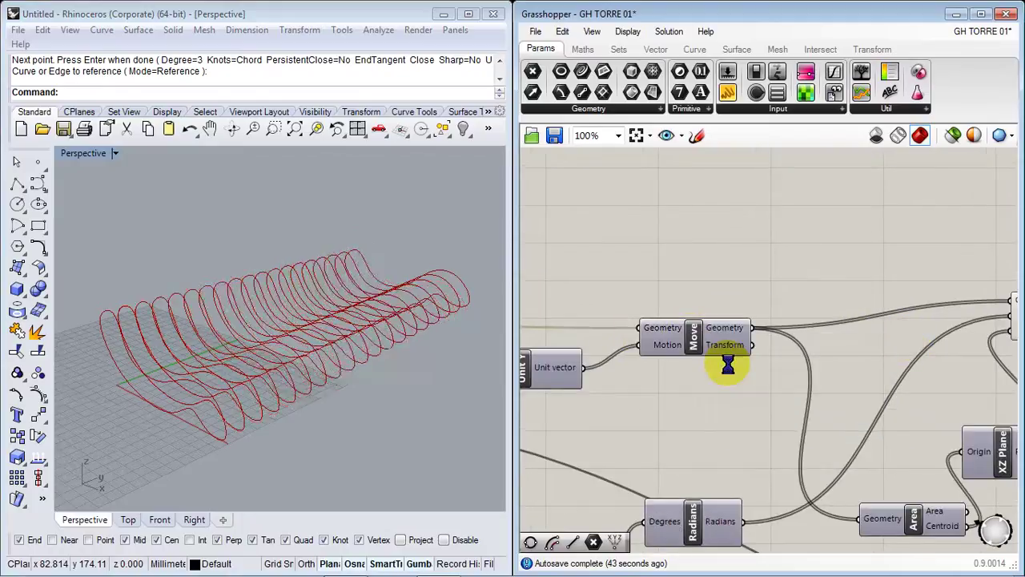
{"action": "right_click_drag", "start_coordinate": [374, 373], "coordinate": [358, 390]}
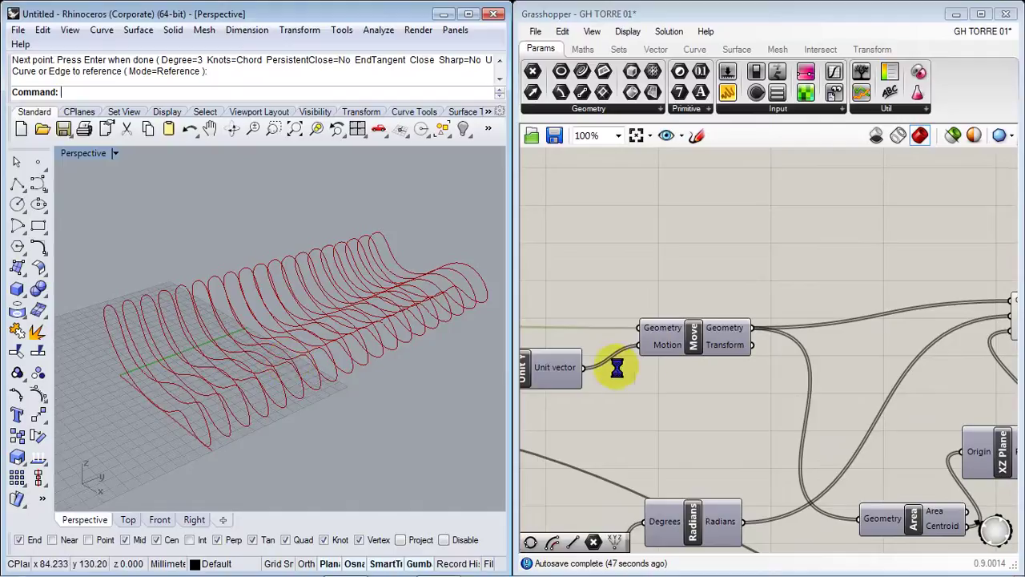
{"action": "right_click_drag", "start_coordinate": [204, 360], "coordinate": [313, 366]}
{"action": "right_click_drag", "start_coordinate": [442, 386], "coordinate": [337, 300]}
Set the angulo final slider to 360 and inspect the twisted row of curves from several sides
{"action": "right_click_drag", "start_coordinate": [921, 374], "coordinate": [775, 364]}
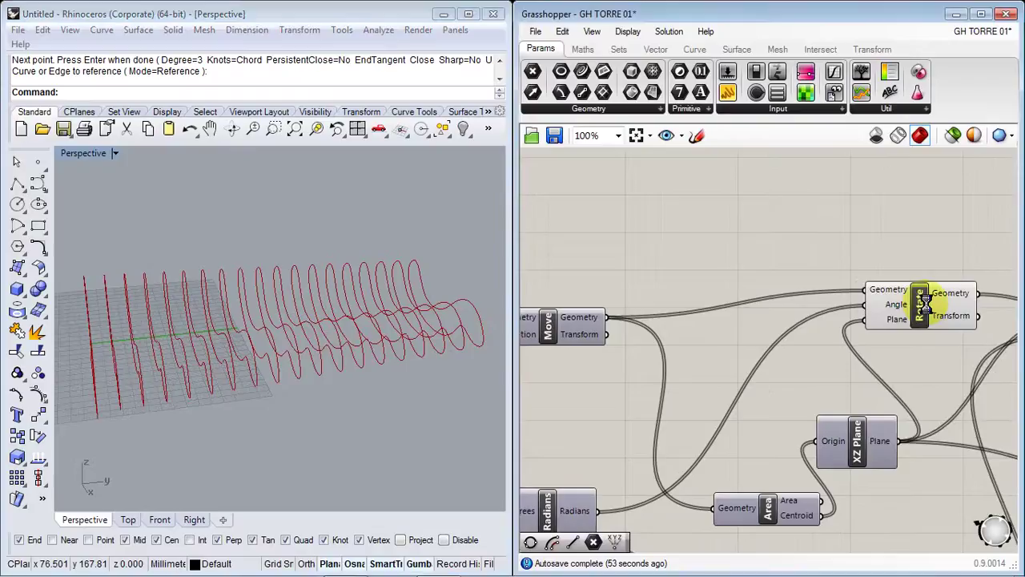
{"action": "right_click_drag", "start_coordinate": [716, 408], "coordinate": [1006, 252]}
{"action": "right_click_drag", "start_coordinate": [530, 250], "coordinate": [788, 158]}
{"action": "right_click_drag", "start_coordinate": [781, 549], "coordinate": [898, 539]}
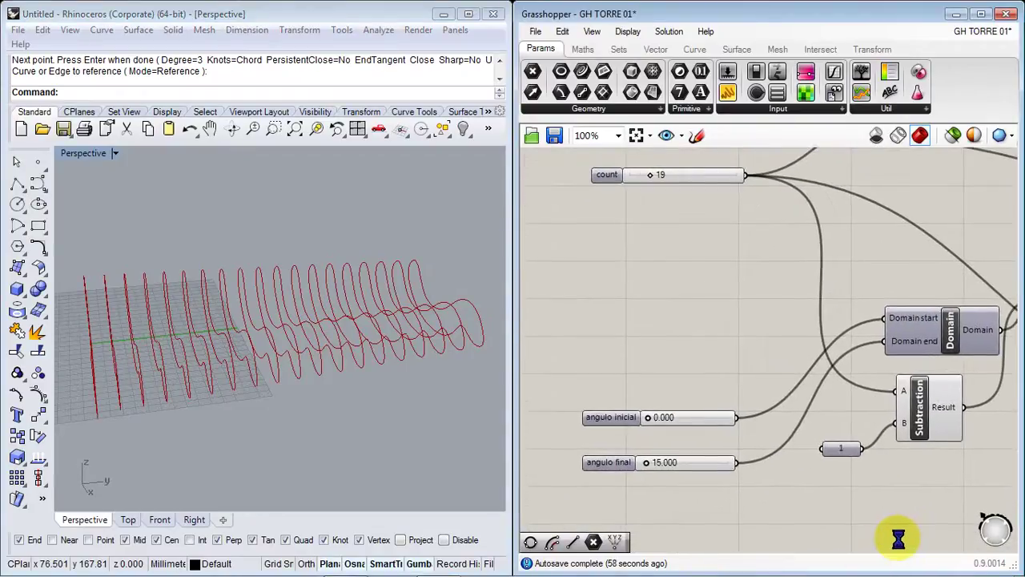
{"action": "right_click_drag", "start_coordinate": [767, 498], "coordinate": [809, 478]}
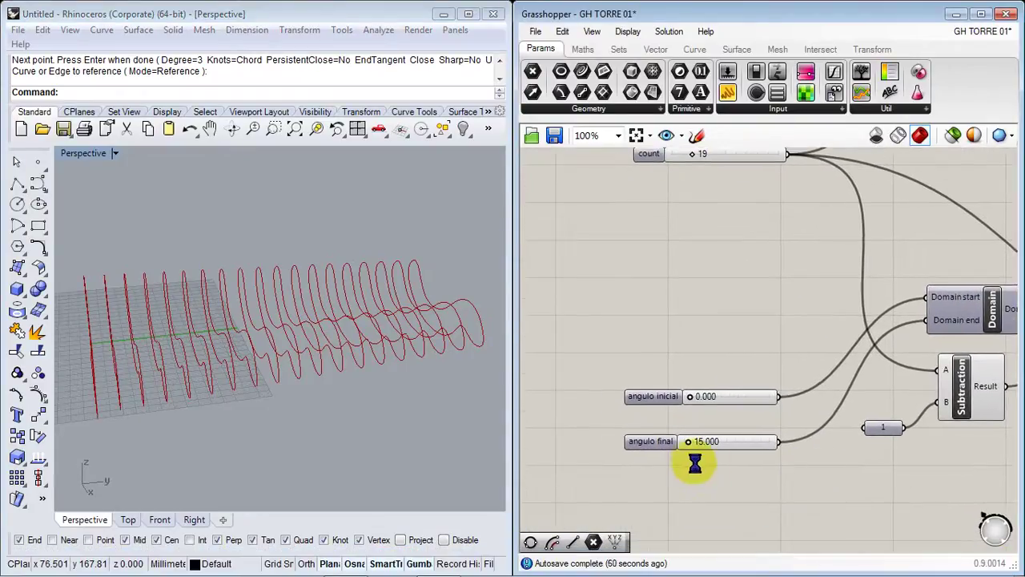
{"action": "right_click_drag", "start_coordinate": [742, 474], "coordinate": [703, 481]}
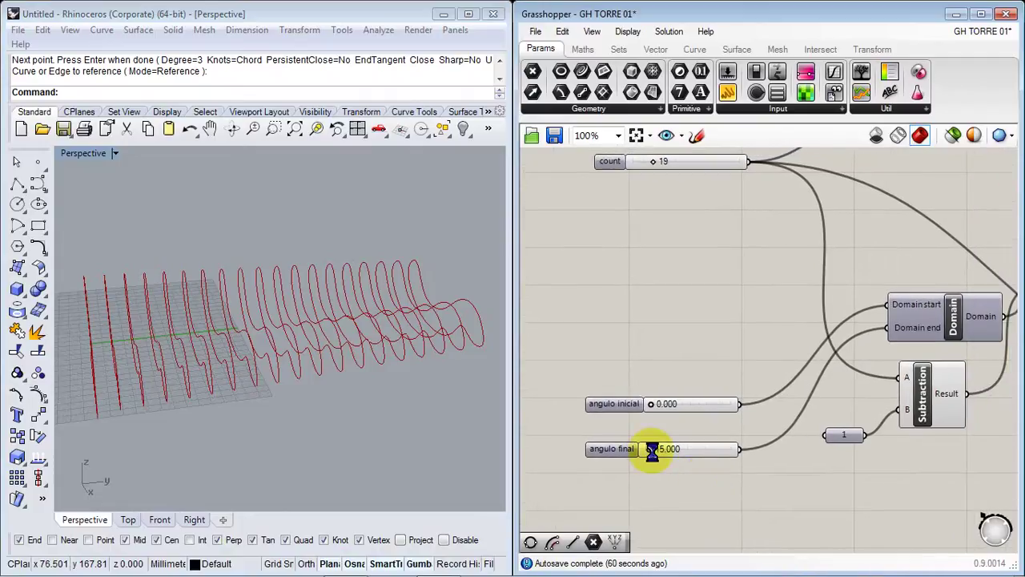
{"action": "left_click_drag", "start_coordinate": [658, 448], "coordinate": [764, 442]}
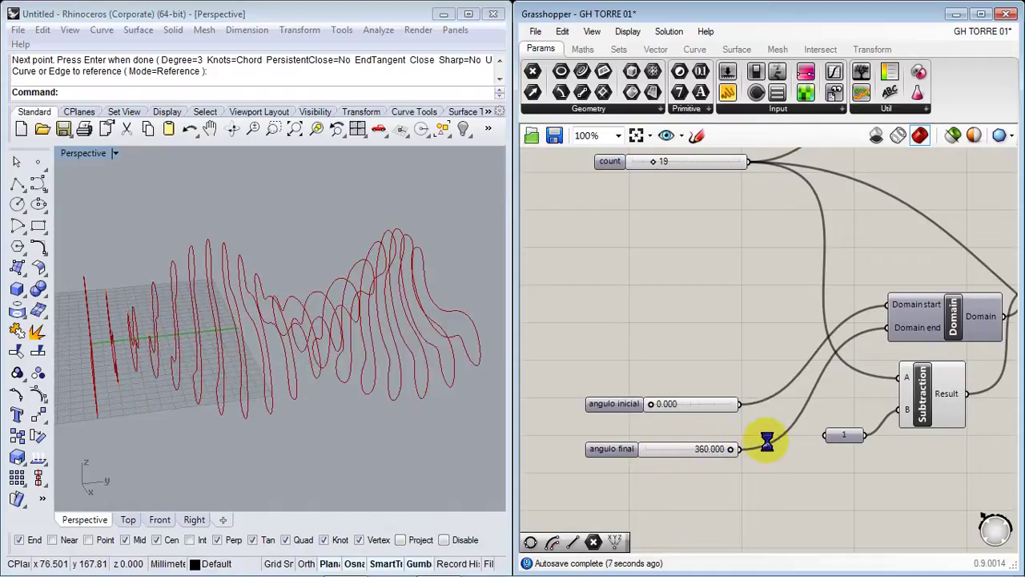
{"action": "right_click_drag", "start_coordinate": [231, 427], "coordinate": [66, 415]}
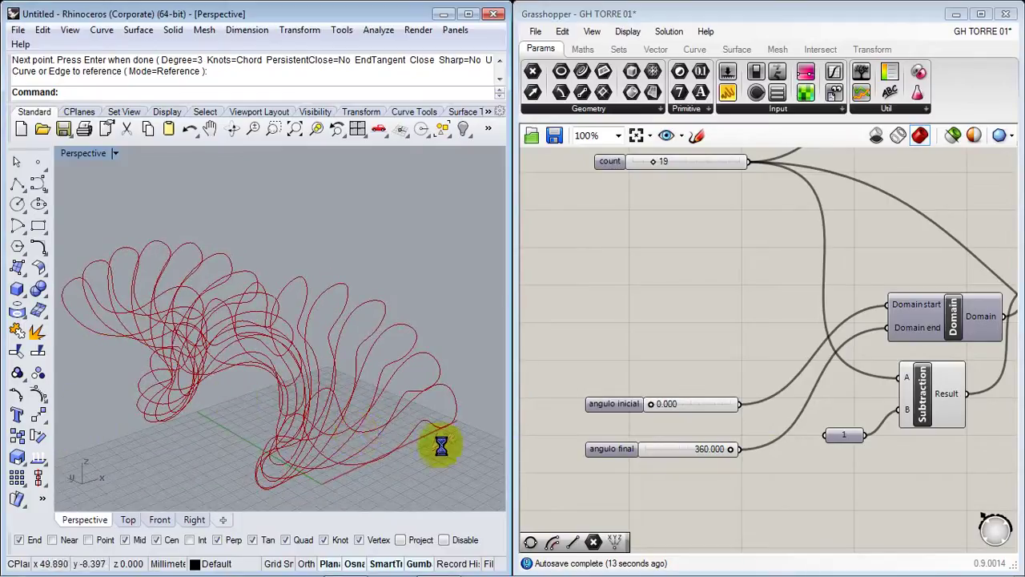
{"action": "right_click_drag", "start_coordinate": [442, 446], "coordinate": [376, 412]}
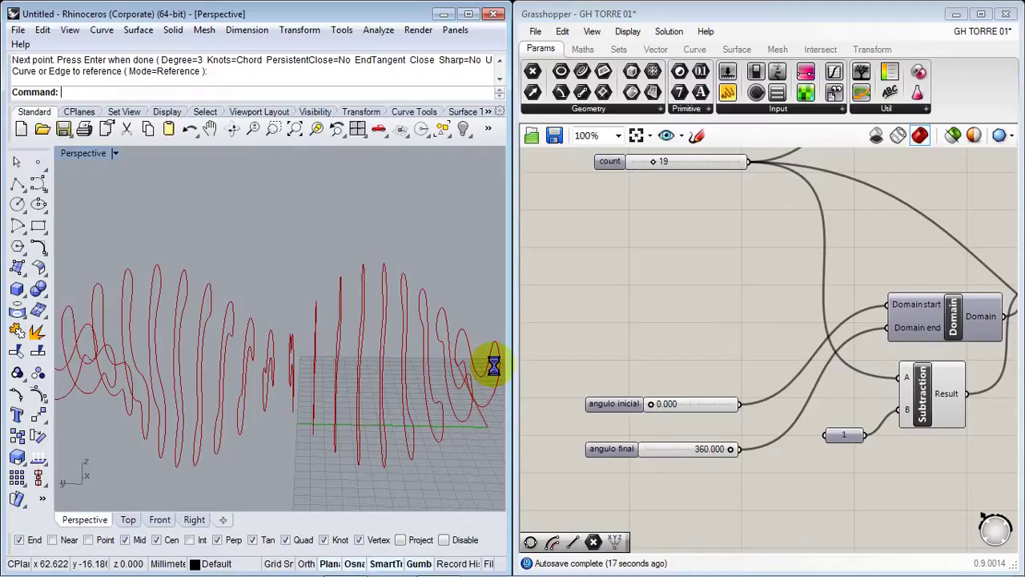
{"action": "right_click_drag", "start_coordinate": [494, 365], "coordinate": [493, 497]}
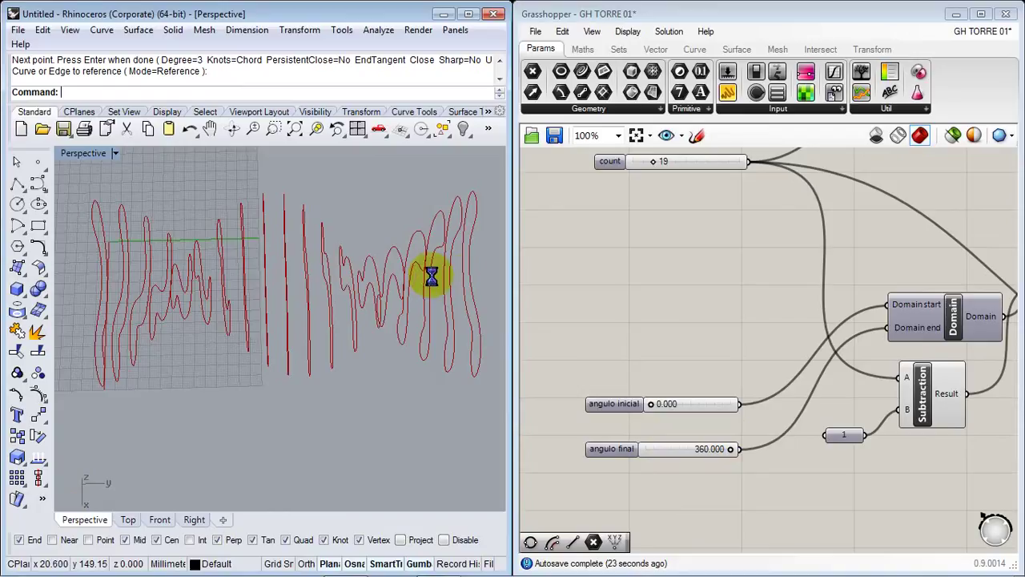
Set the angulo final slider to 20
{"action": "left_click", "coordinate": [677, 449]}
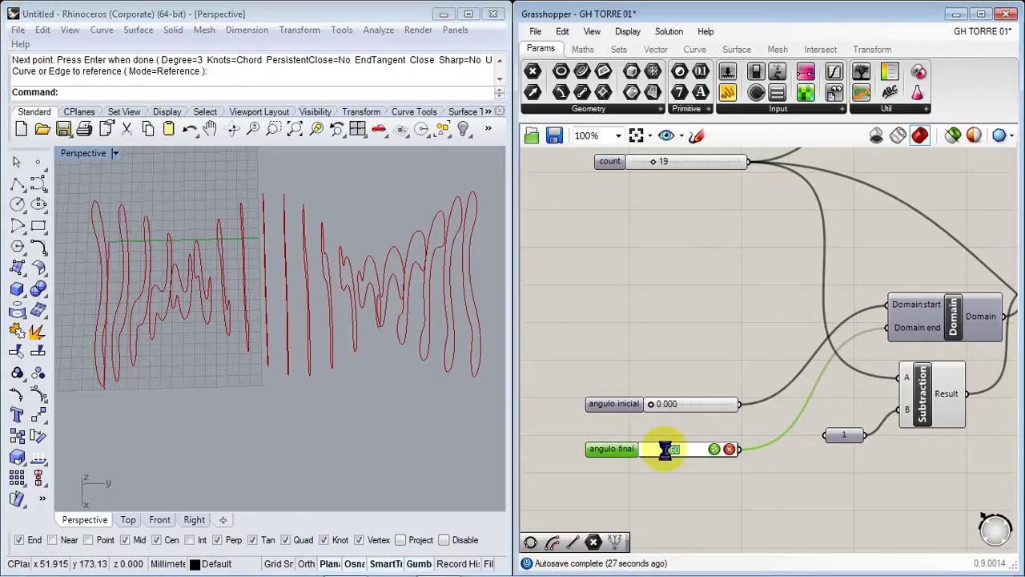
{"action": "key", "text": "Return"}
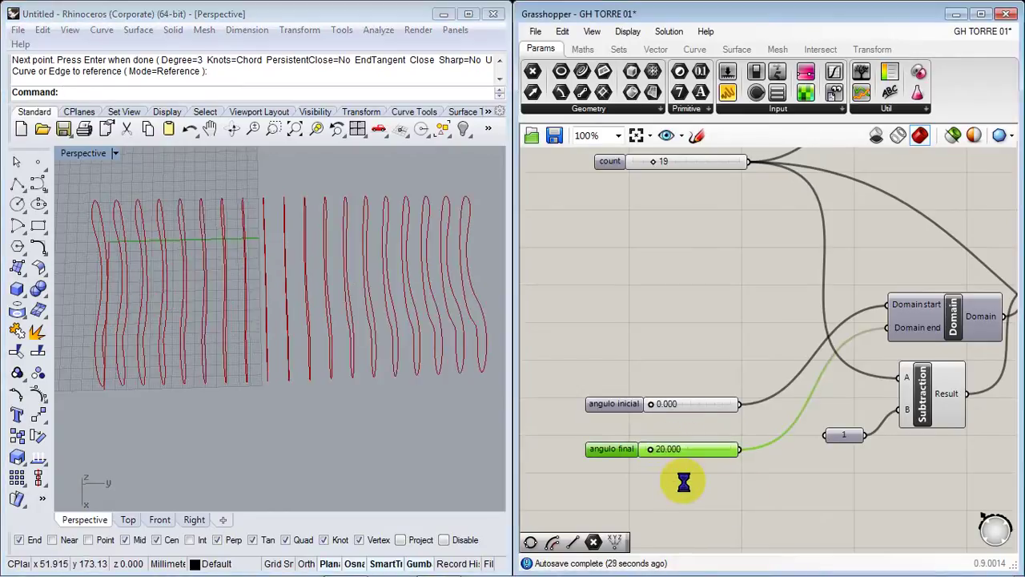
{"action": "right_click_drag", "start_coordinate": [320, 434], "coordinate": [364, 388]}
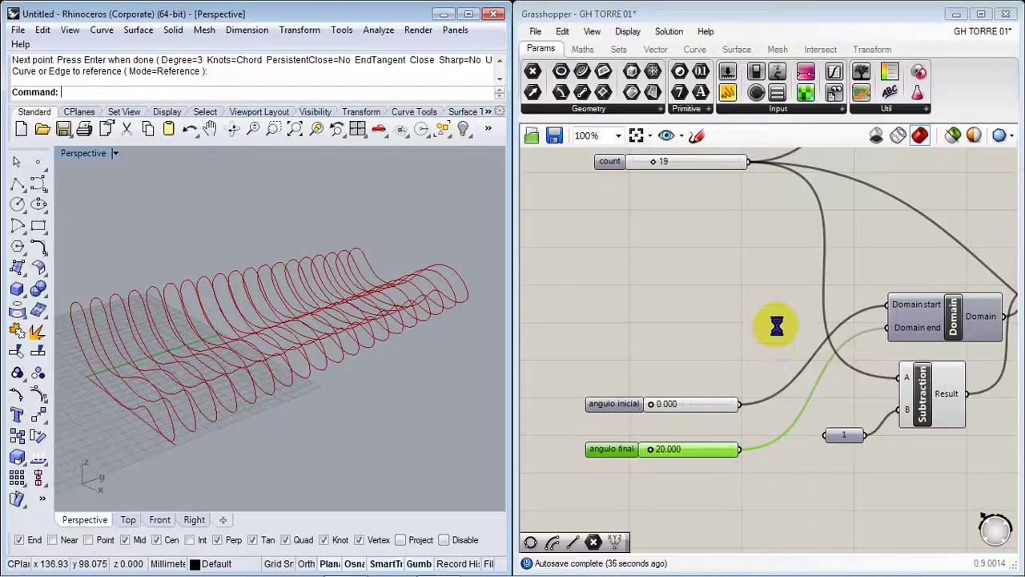
Turn on the preview of the Scale component and compare its curves with the rotated ones
{"action": "right_click_drag", "start_coordinate": [776, 324], "coordinate": [564, 376]}
{"action": "right_click_drag", "start_coordinate": [804, 294], "coordinate": [561, 428]}
{"action": "right_click_drag", "start_coordinate": [929, 389], "coordinate": [722, 442]}
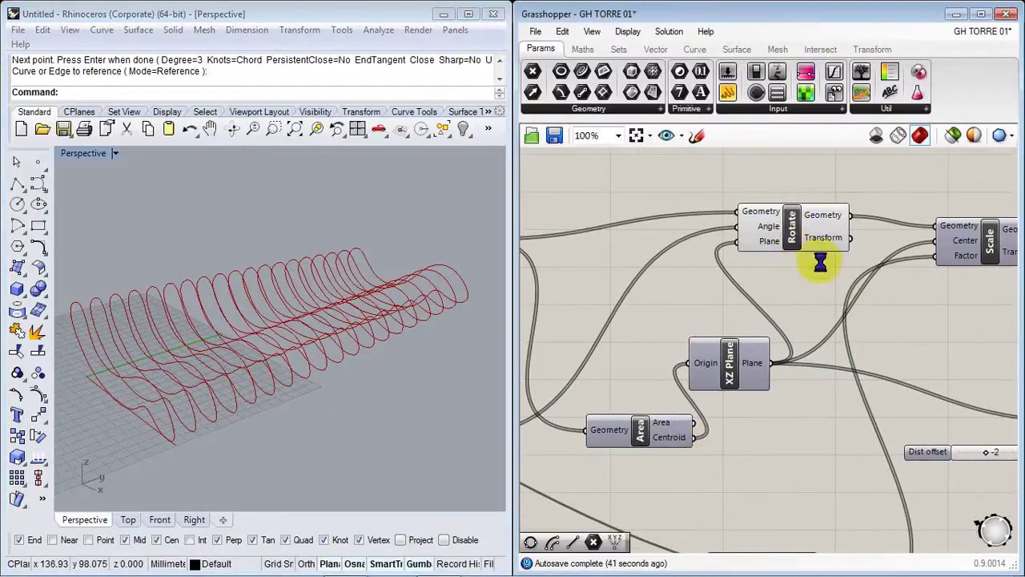
{"action": "right_click_drag", "start_coordinate": [820, 265], "coordinate": [711, 324]}
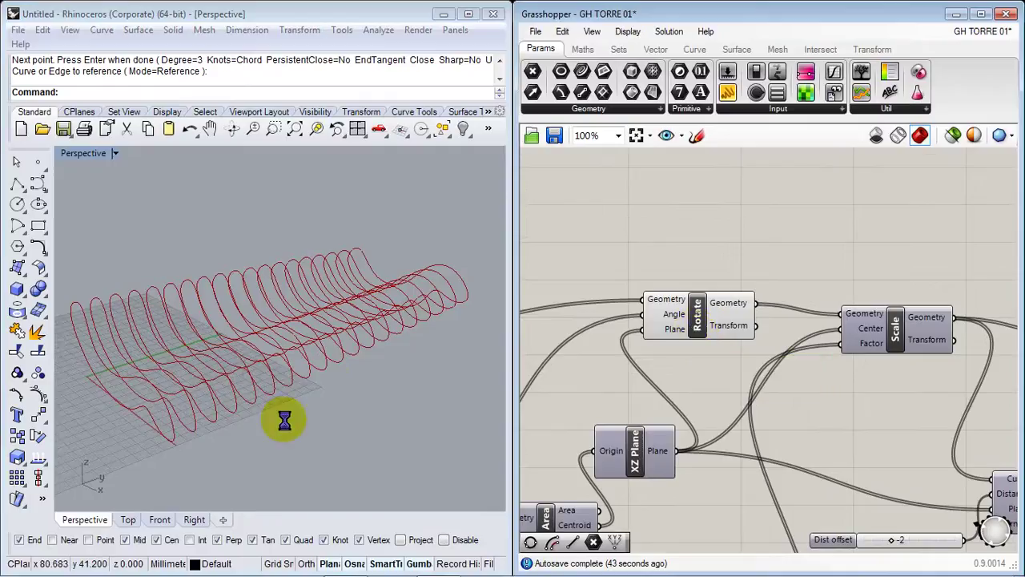
{"action": "right_click", "coordinate": [895, 329]}
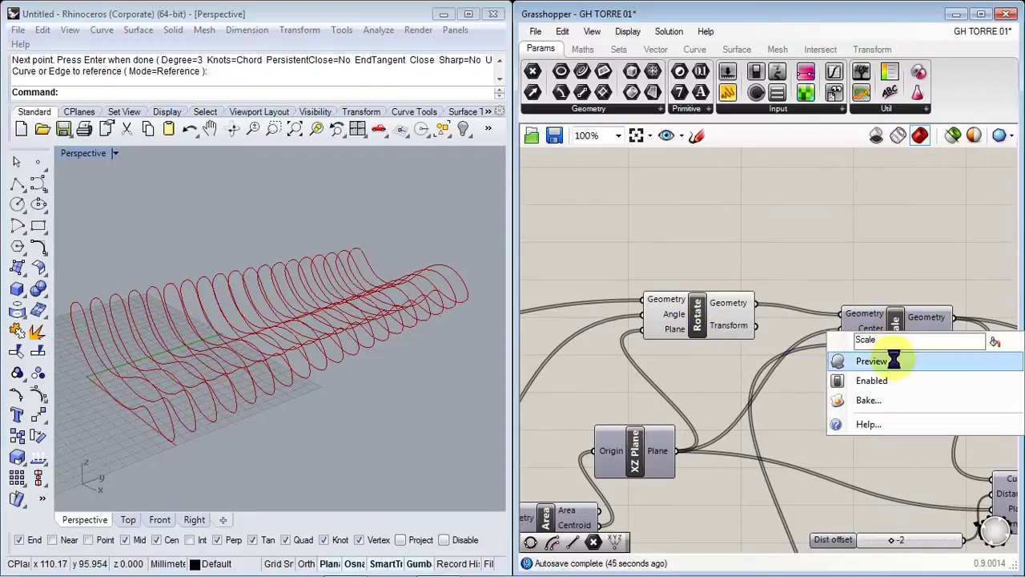
{"action": "left_click", "coordinate": [893, 362]}
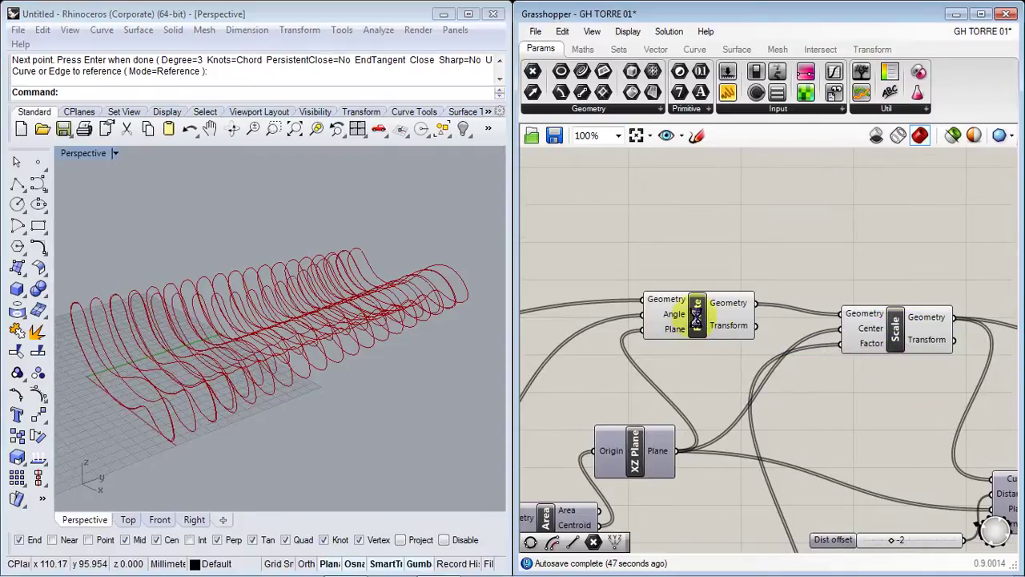
{"action": "right_click_drag", "start_coordinate": [445, 355], "coordinate": [489, 385]}
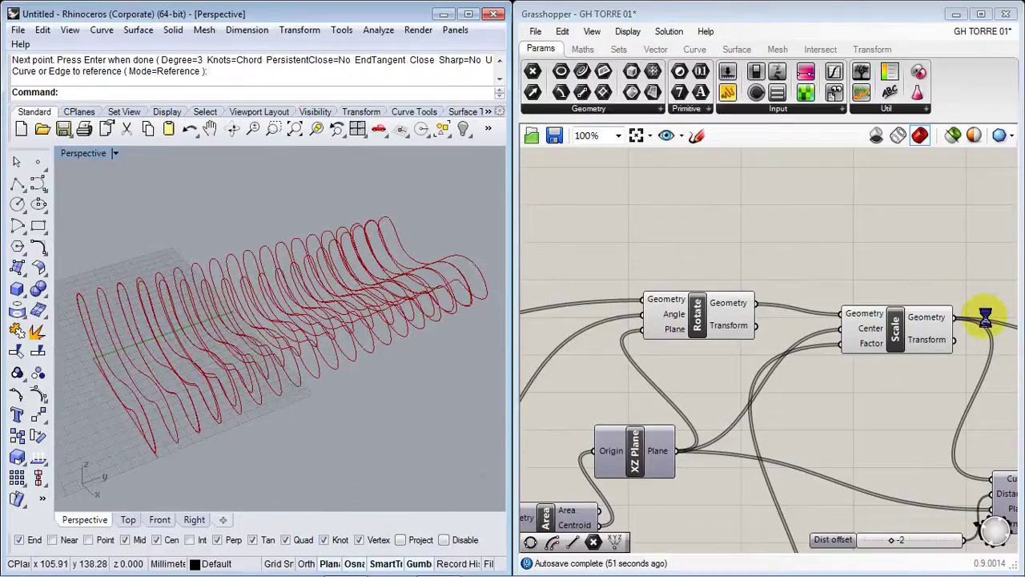
{"action": "right_click_drag", "start_coordinate": [433, 349], "coordinate": [484, 340]}
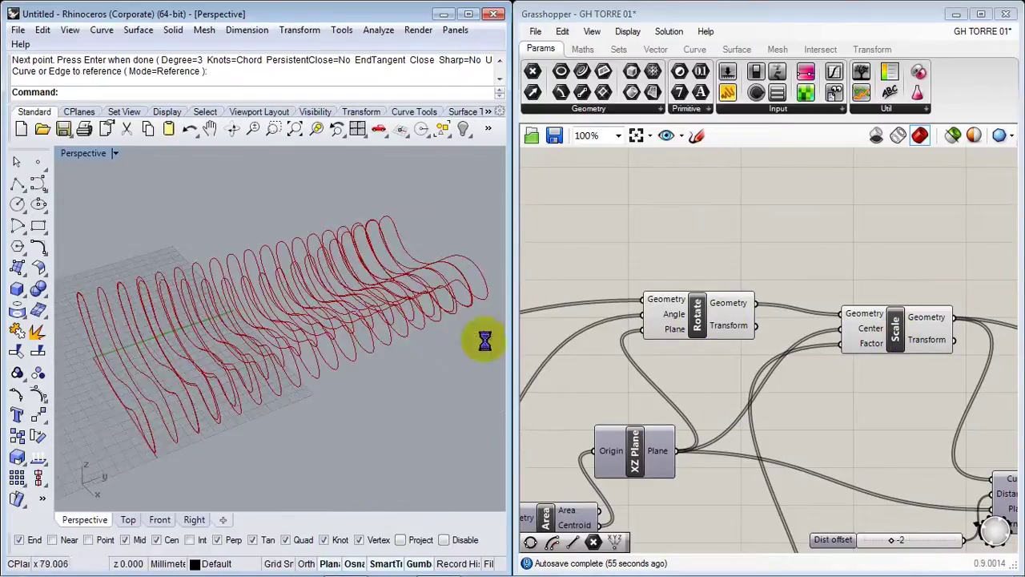
Turn off the preview of the Rotate component, leaving only the scaled curves shown in the Perspective view
{"action": "right_click", "coordinate": [705, 314]}
{"action": "left_click", "coordinate": [749, 346]}
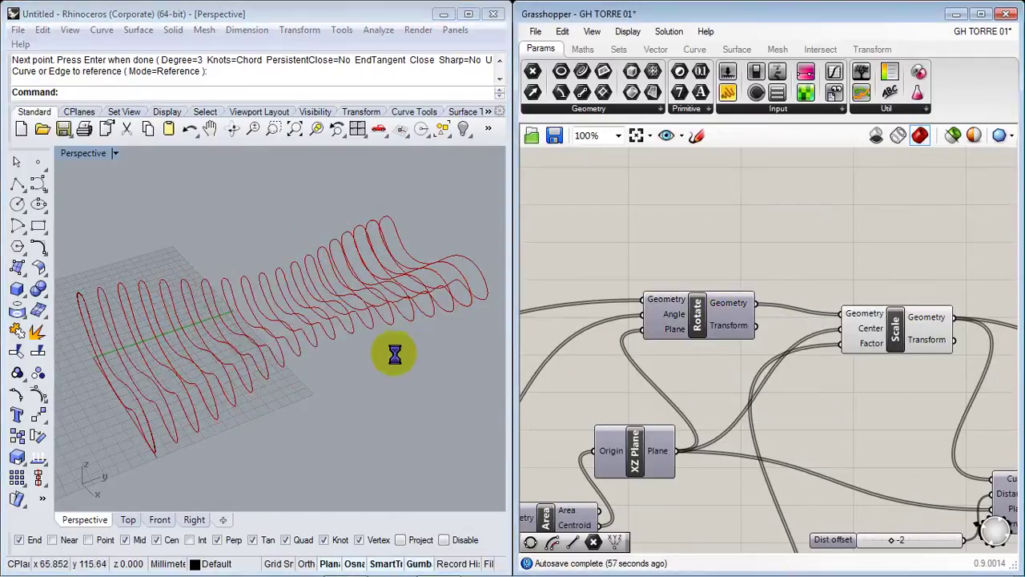
{"action": "right_click_drag", "start_coordinate": [393, 355], "coordinate": [406, 331]}
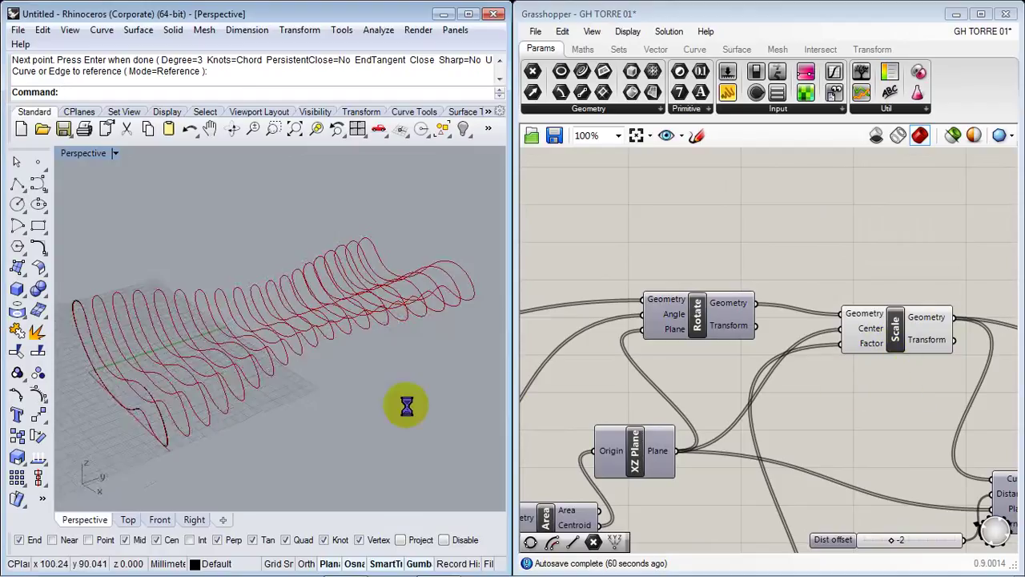
Reshape the Graph Mapper's sine curve to start at about 0.3 and peak near the middle, then inspect the scaled curves
{"action": "right_click_drag", "start_coordinate": [406, 405], "coordinate": [350, 402]}
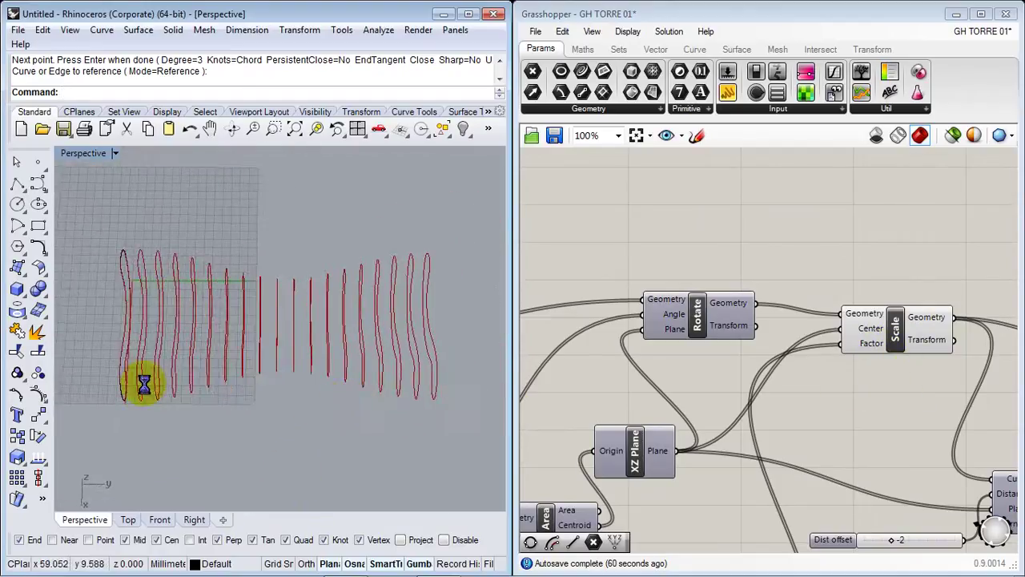
{"action": "right_click_drag", "start_coordinate": [687, 404], "coordinate": [709, 153]}
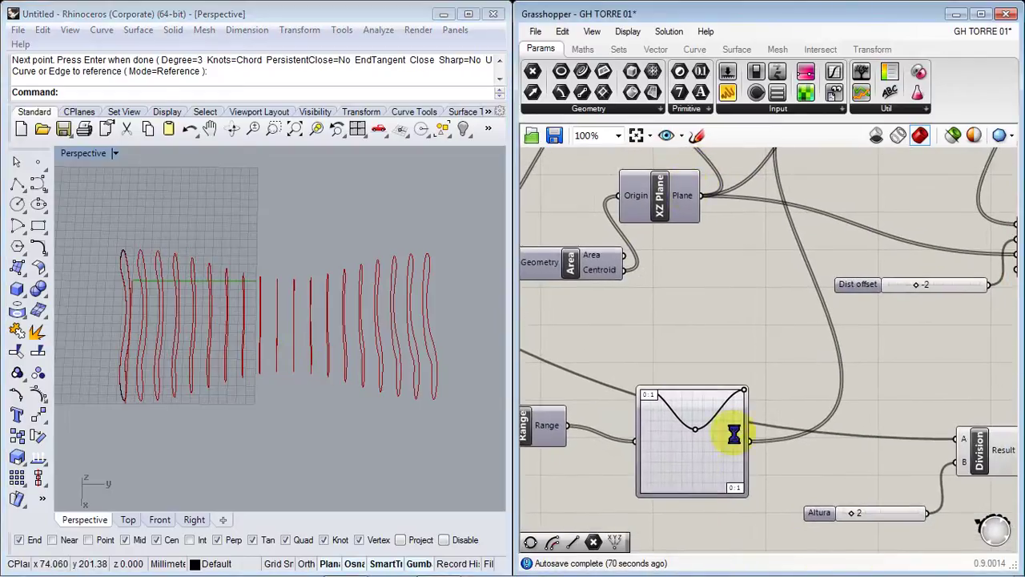
{"action": "scroll", "coordinate": [652, 495], "scroll_direction": "up", "scroll_amount": 1}
{"action": "right_click_drag", "start_coordinate": [652, 496], "coordinate": [726, 432]}
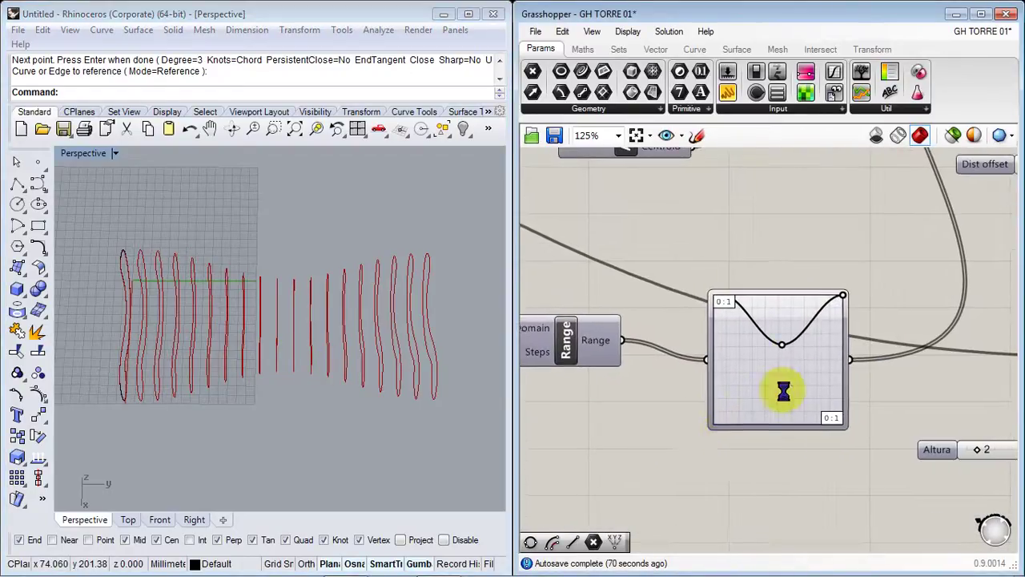
{"action": "scroll", "coordinate": [783, 391], "scroll_direction": "up", "scroll_amount": 2}
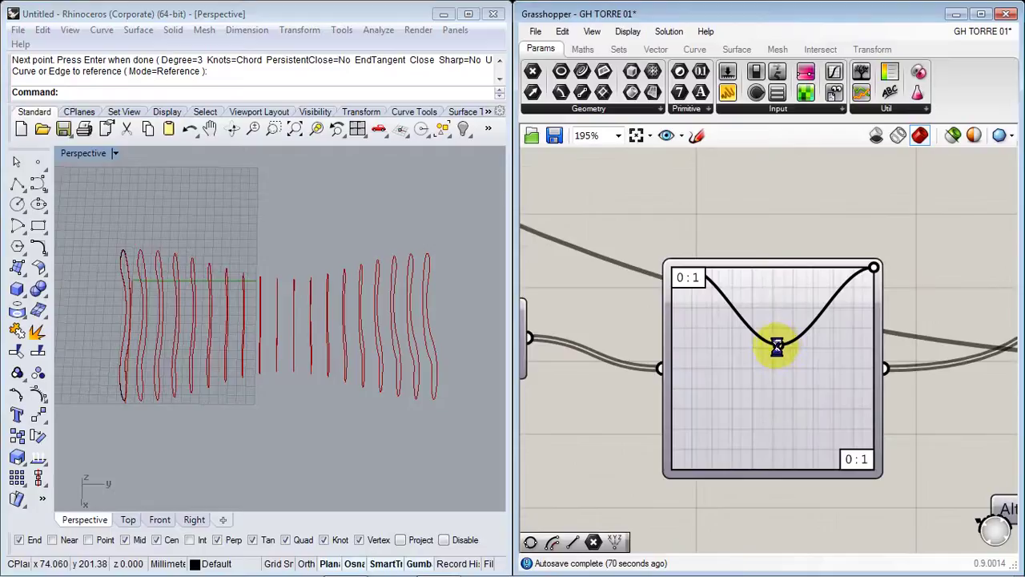
{"action": "left_click_drag", "start_coordinate": [757, 365], "coordinate": [671, 408]}
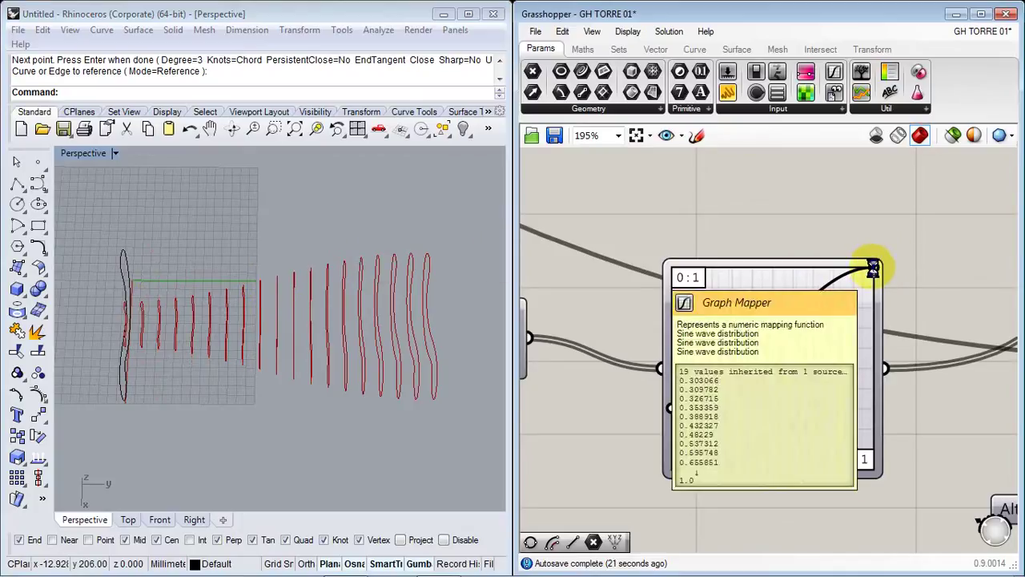
{"action": "left_click_drag", "start_coordinate": [819, 276], "coordinate": [771, 277]}
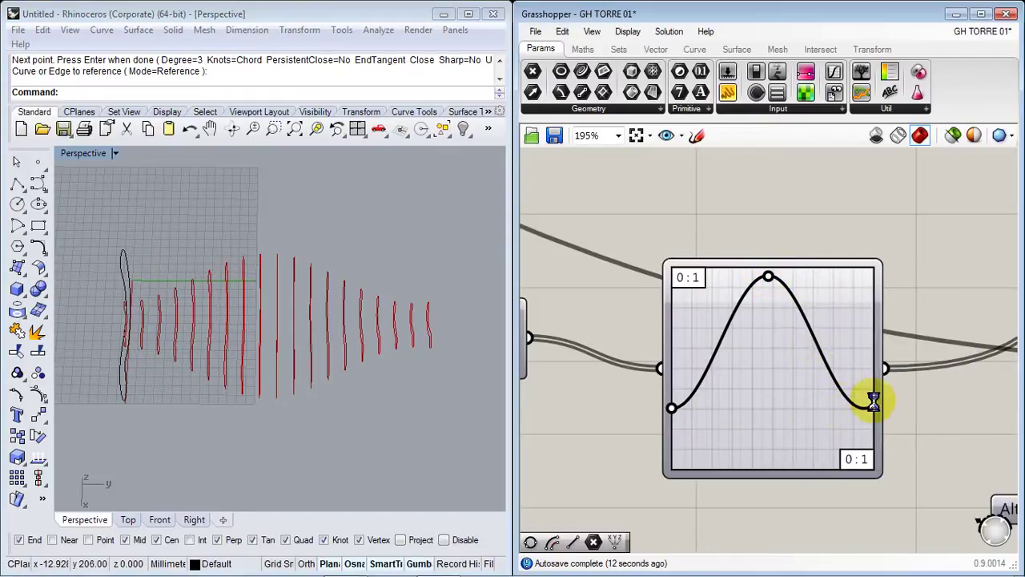
{"action": "right_click_drag", "start_coordinate": [327, 422], "coordinate": [419, 327]}
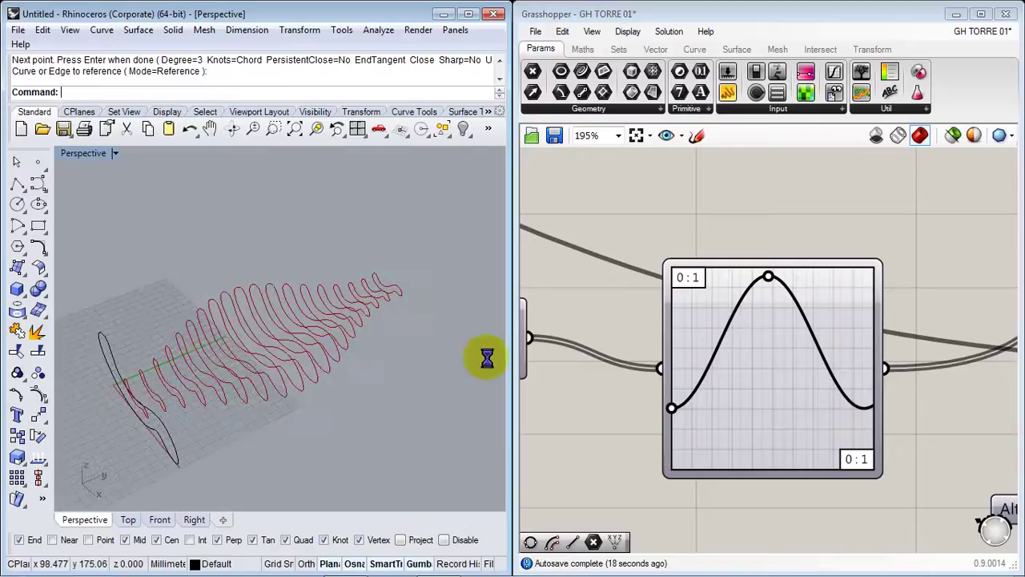
Move the Graph Mapper's peak toward the start to form two waves and inspect the resulting row of curves
{"action": "left_click_drag", "start_coordinate": [770, 278], "coordinate": [723, 273]}
{"action": "right_click_drag", "start_coordinate": [350, 359], "coordinate": [328, 356]}
{"action": "right_click_drag", "start_coordinate": [791, 339], "coordinate": [756, 373]}
{"action": "right_click_drag", "start_coordinate": [338, 360], "coordinate": [308, 382]}
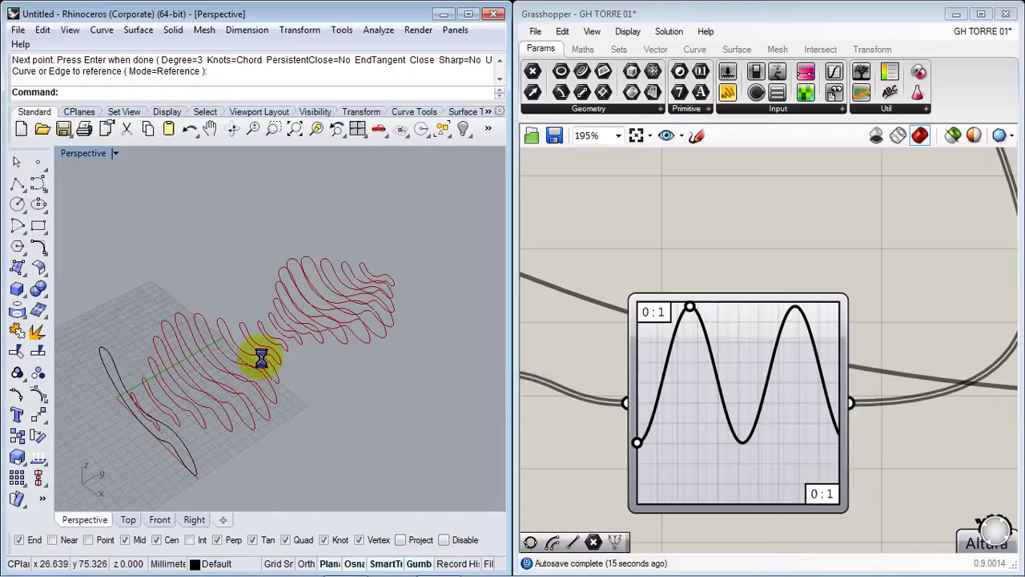
{"action": "mouse_move", "coordinate": [415, 298]}
{"action": "right_mouse_down"}
{"action": "mouse_move", "coordinate": [239, 332]}
{"action": "mouse_move", "coordinate": [140, 328]}
{"action": "mouse_move", "coordinate": [385, 310]}
{"action": "mouse_move", "coordinate": [398, 296]}
{"action": "right_mouse_up"}
Turn on the preview of the Loft component and inspect the surface through the scaled curves
{"action": "right_click_drag", "start_coordinate": [802, 276], "coordinate": [680, 382]}
{"action": "scroll", "coordinate": [720, 415], "scroll_direction": "down", "scroll_amount": 4}
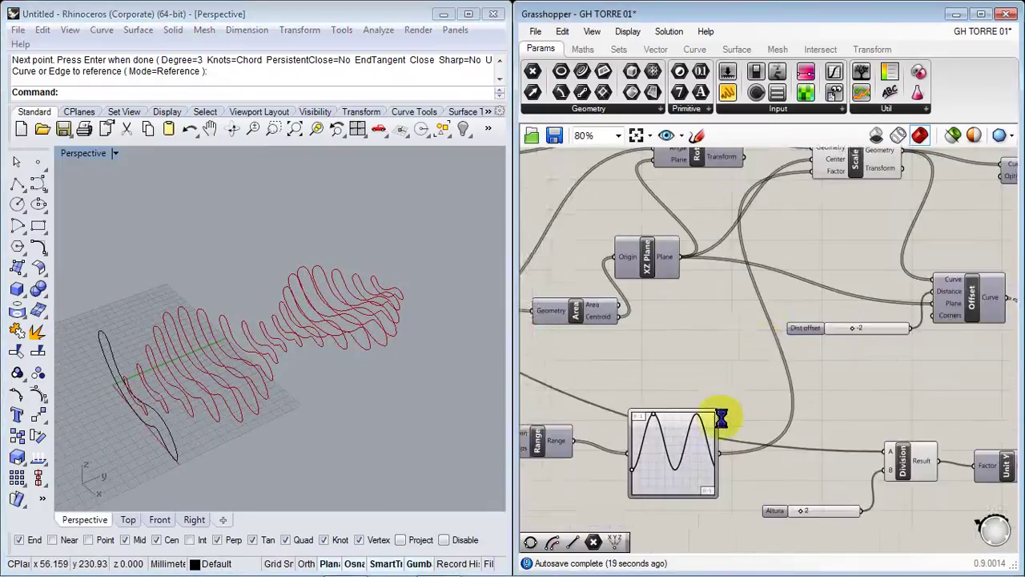
{"action": "right_click_drag", "start_coordinate": [761, 345], "coordinate": [675, 464]}
{"action": "right_click_drag", "start_coordinate": [757, 370], "coordinate": [742, 369]}
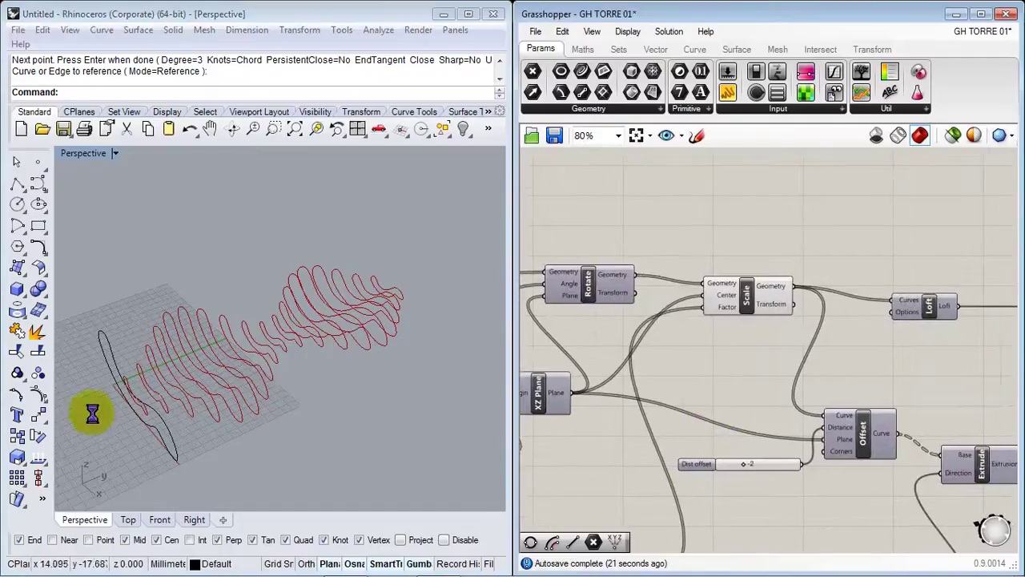
{"action": "scroll", "coordinate": [736, 303], "scroll_direction": "up", "scroll_amount": 4}
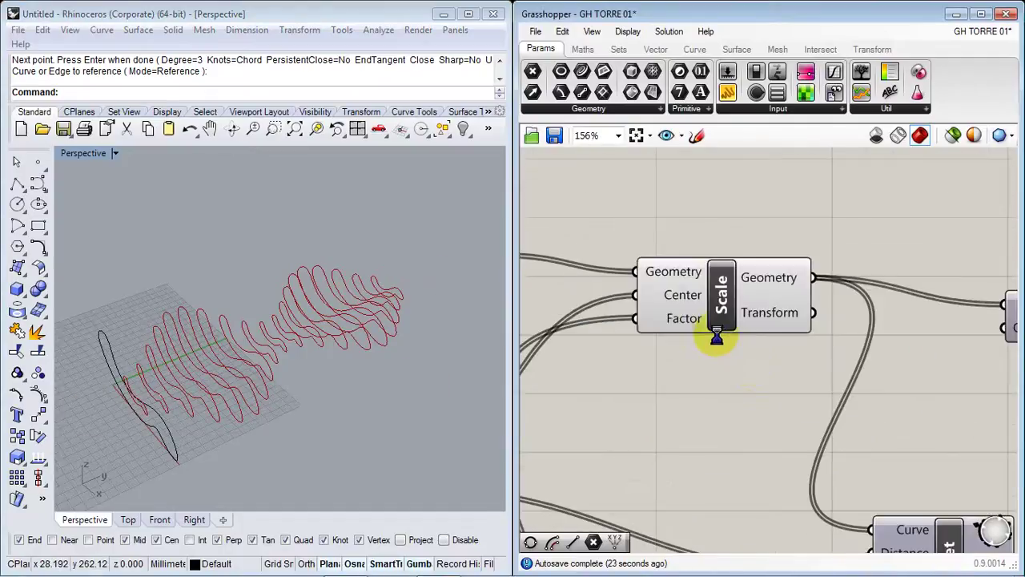
{"action": "right_click_drag", "start_coordinate": [750, 364], "coordinate": [673, 344]}
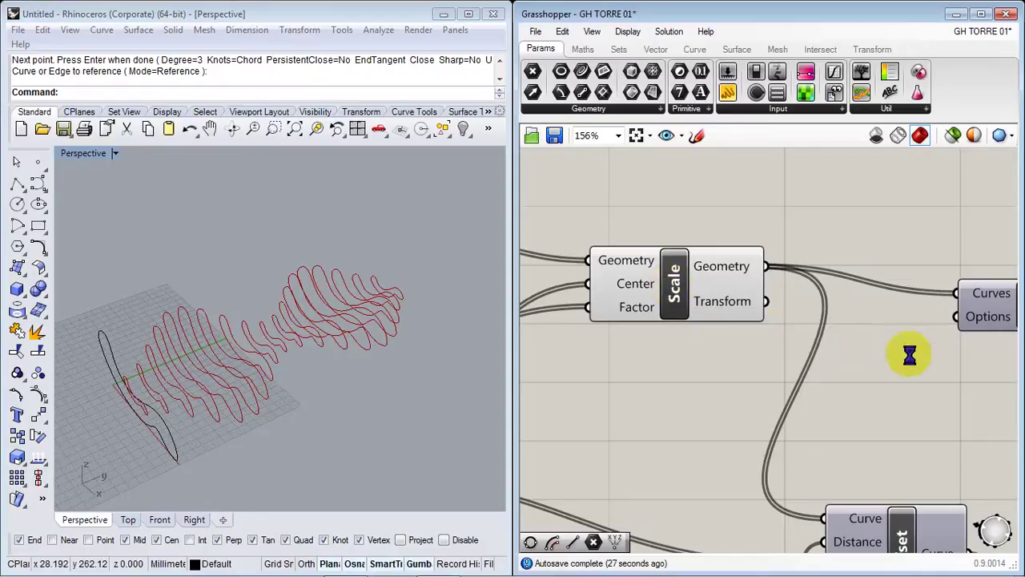
{"action": "right_click_drag", "start_coordinate": [912, 355], "coordinate": [719, 355]}
{"action": "right_click", "coordinate": [841, 305]}
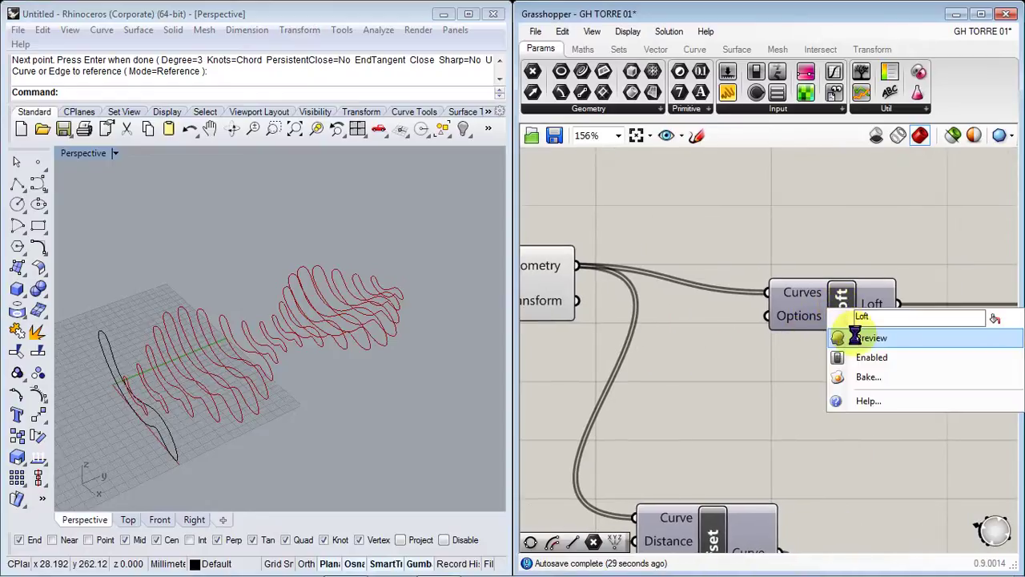
{"action": "left_click", "coordinate": [856, 337]}
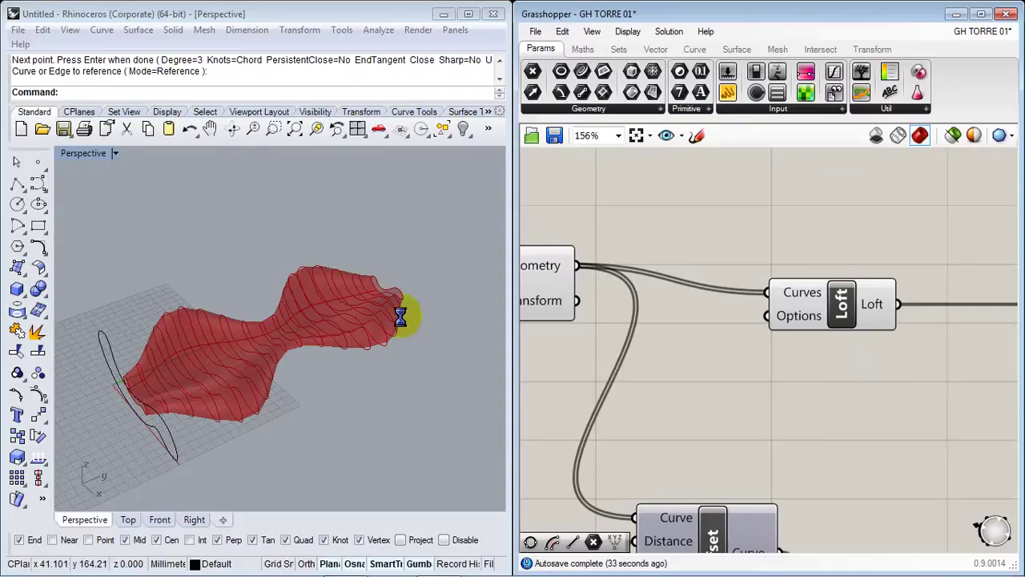
{"action": "right_click_drag", "start_coordinate": [400, 316], "coordinate": [313, 352]}
Inspect the open ends of the lofted surface and turn on the preview of the Cap Holes component after Loft
{"action": "right_click_drag", "start_coordinate": [717, 367], "coordinate": [305, 293]}
{"action": "scroll", "coordinate": [291, 368], "scroll_direction": "up", "scroll_amount": 9}
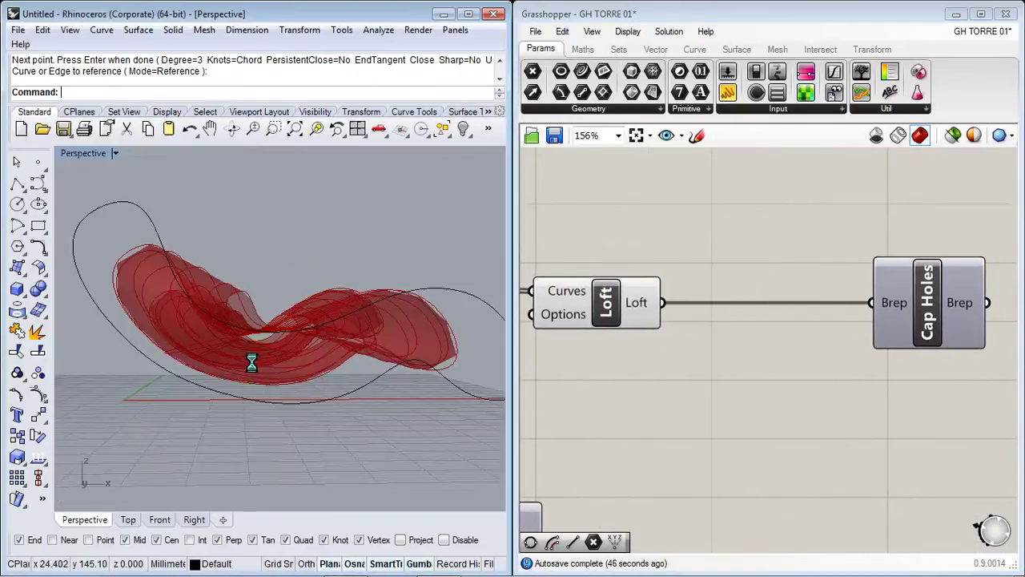
{"action": "right_click_drag", "start_coordinate": [287, 381], "coordinate": [263, 386]}
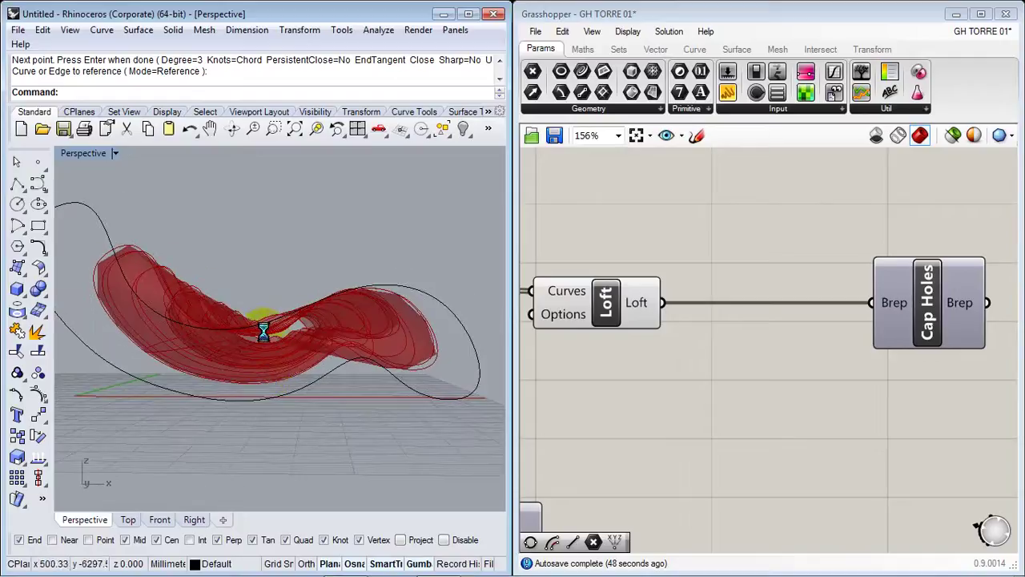
{"action": "right_click_drag", "start_coordinate": [940, 334], "coordinate": [782, 353]}
{"action": "right_click", "coordinate": [880, 309]}
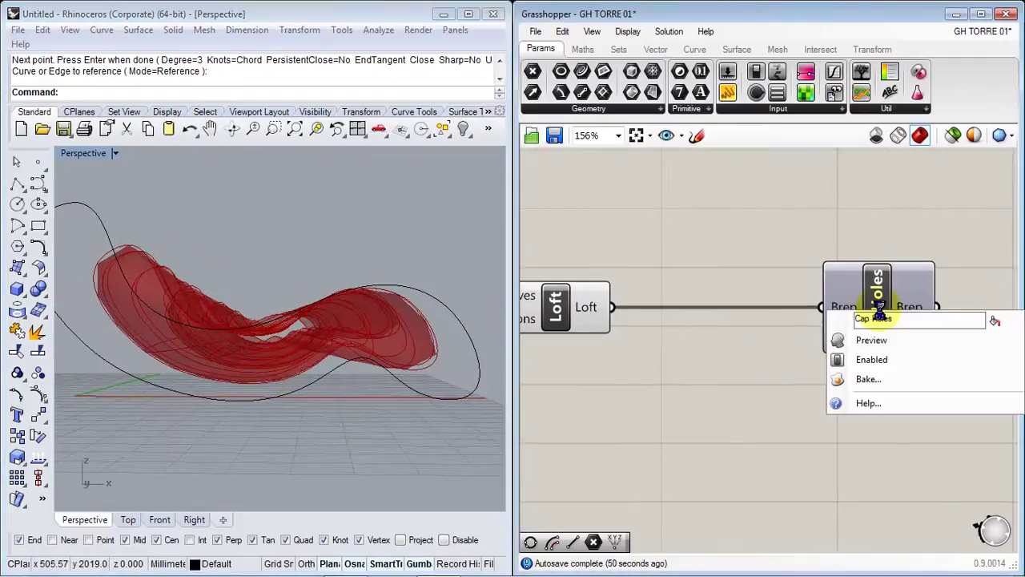
{"action": "left_click", "coordinate": [876, 340]}
{"action": "right_click_drag", "start_coordinate": [651, 355], "coordinate": [667, 362]}
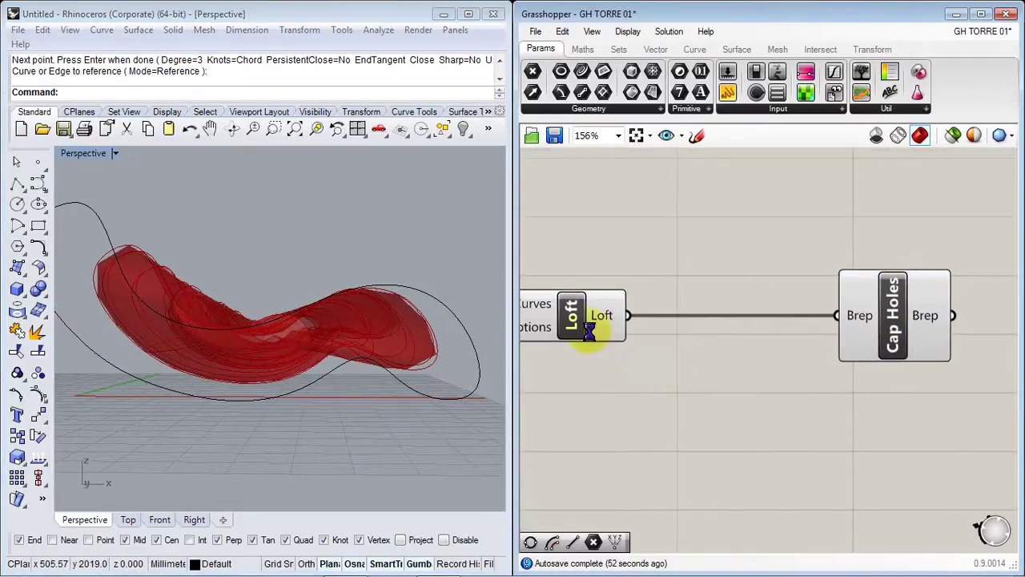
Turn off the previews of Loft and its Cap Holes component, leaving only the scaled curves shown
{"action": "right_click", "coordinate": [570, 320]}
{"action": "left_click", "coordinate": [611, 351]}
{"action": "mouse_move", "coordinate": [357, 390]}
{"action": "right_mouse_down"}
{"action": "mouse_move", "coordinate": [197, 440]}
{"action": "mouse_move", "coordinate": [247, 464]}
{"action": "mouse_move", "coordinate": [305, 398]}
{"action": "mouse_move", "coordinate": [317, 418]}
{"action": "mouse_move", "coordinate": [325, 394]}
{"action": "mouse_move", "coordinate": [342, 391]}
{"action": "right_mouse_up"}
{"action": "right_click_drag", "start_coordinate": [604, 407], "coordinate": [784, 310]}
{"action": "scroll", "coordinate": [771, 380], "scroll_direction": "down", "scroll_amount": 2}
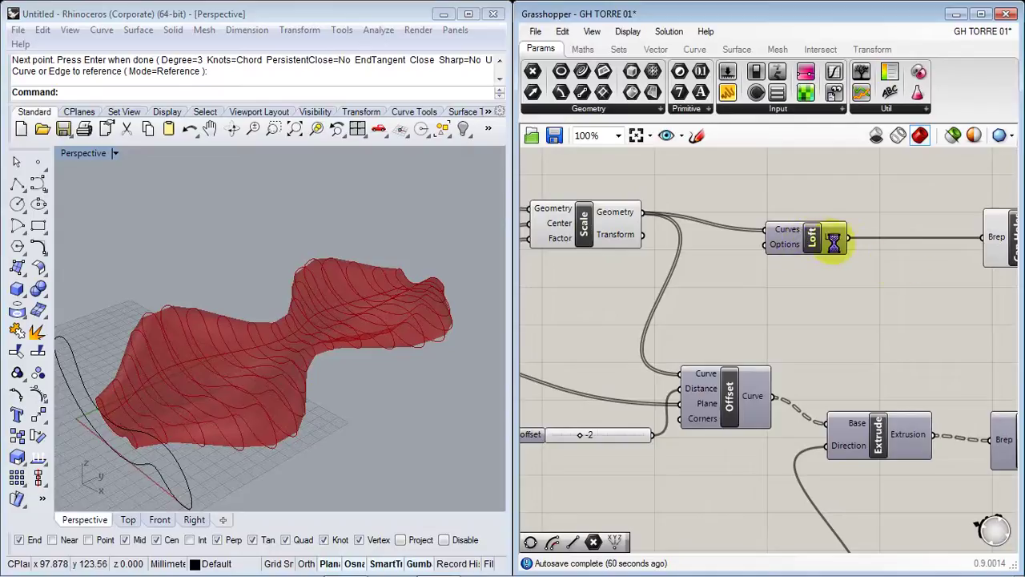
{"action": "right_click", "coordinate": [967, 240]}
{"action": "left_click", "coordinate": [979, 272]}
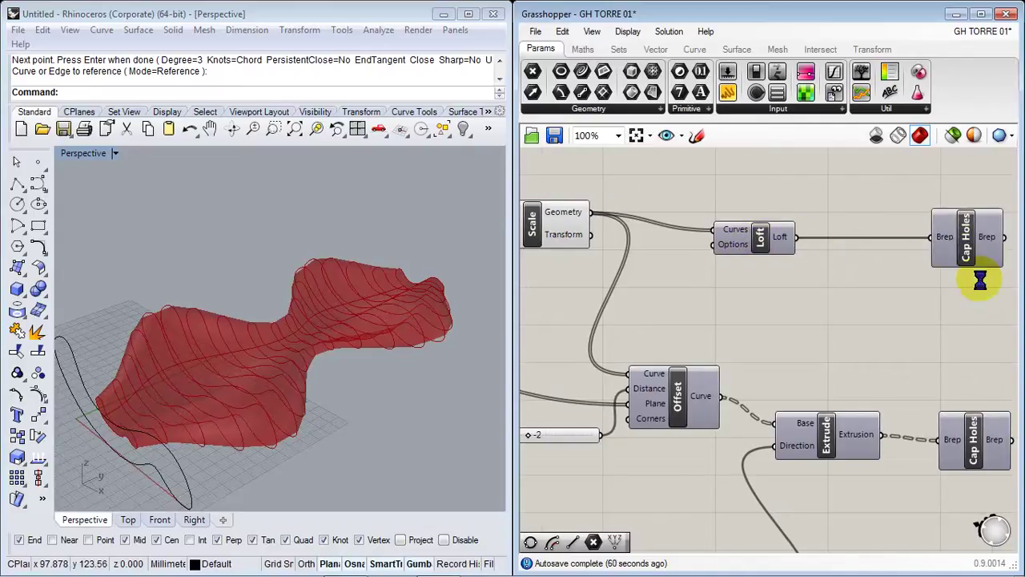
{"action": "right_click_drag", "start_coordinate": [716, 302], "coordinate": [797, 297]}
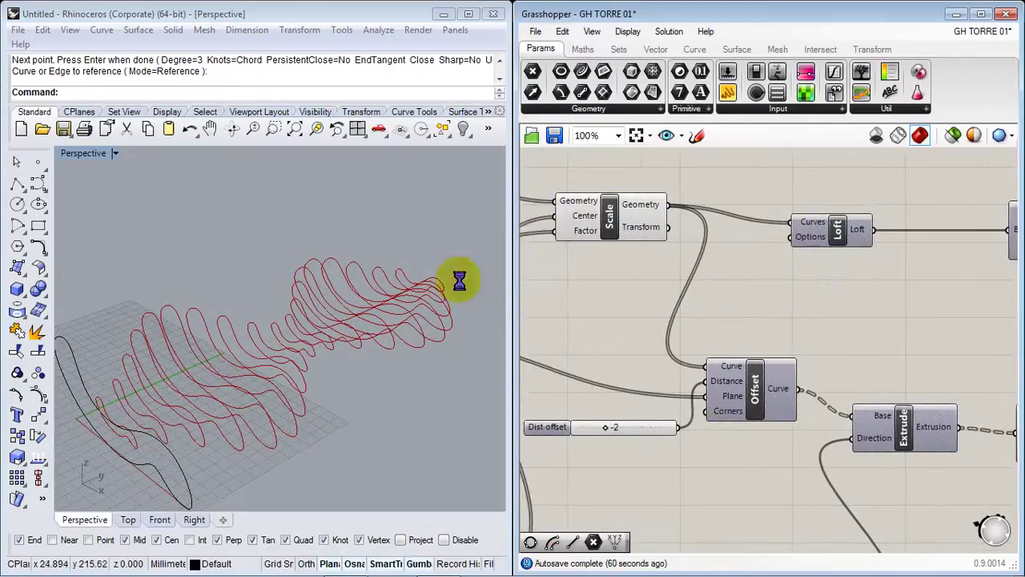
{"action": "right_click_drag", "start_coordinate": [459, 281], "coordinate": [388, 358]}
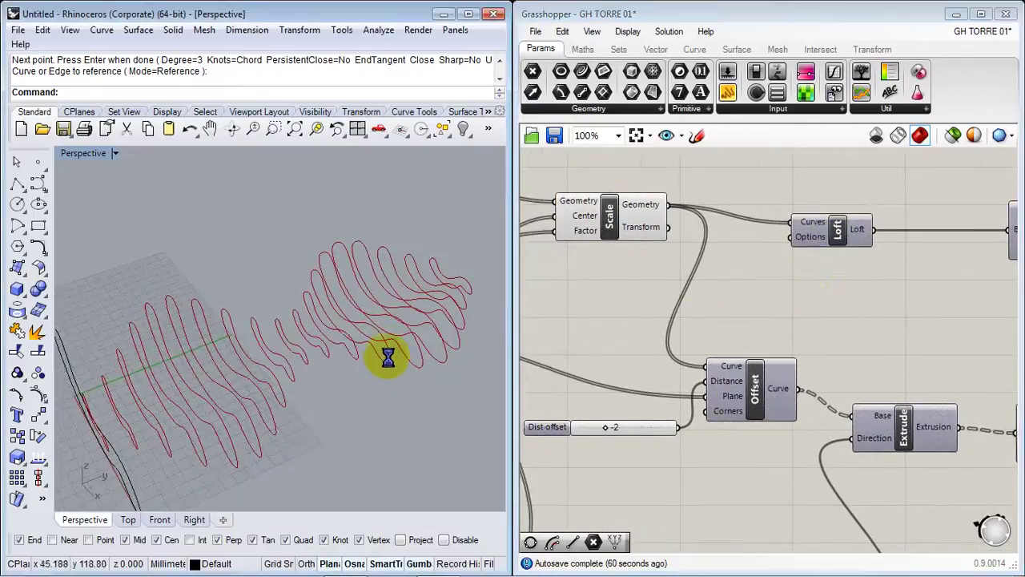
Turn on the preview of the Offset component and compare the offset curves with the scaled ones
{"action": "right_click", "coordinate": [755, 390]}
{"action": "left_click", "coordinate": [795, 423]}
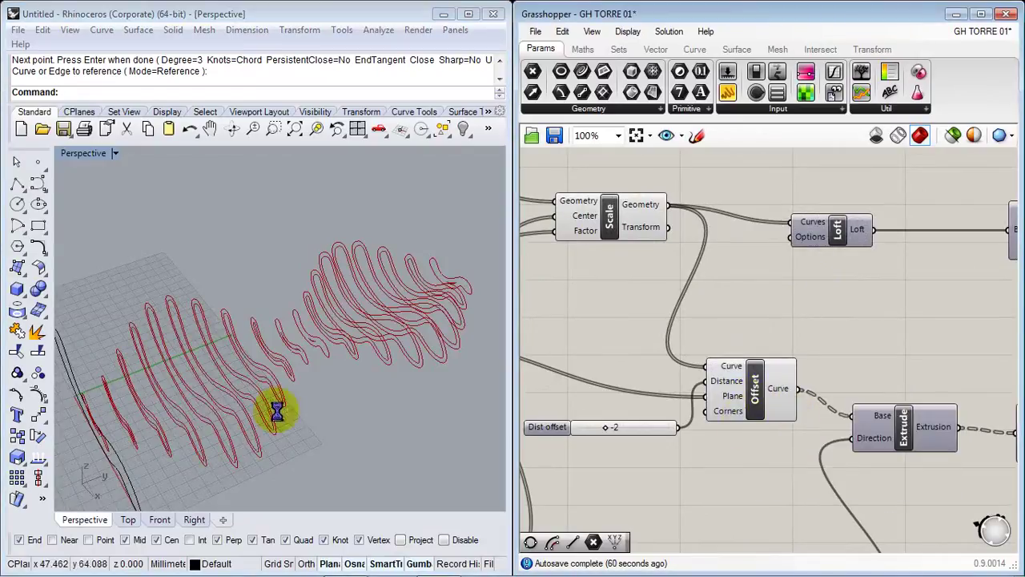
{"action": "right_click_drag", "start_coordinate": [276, 411], "coordinate": [257, 357]}
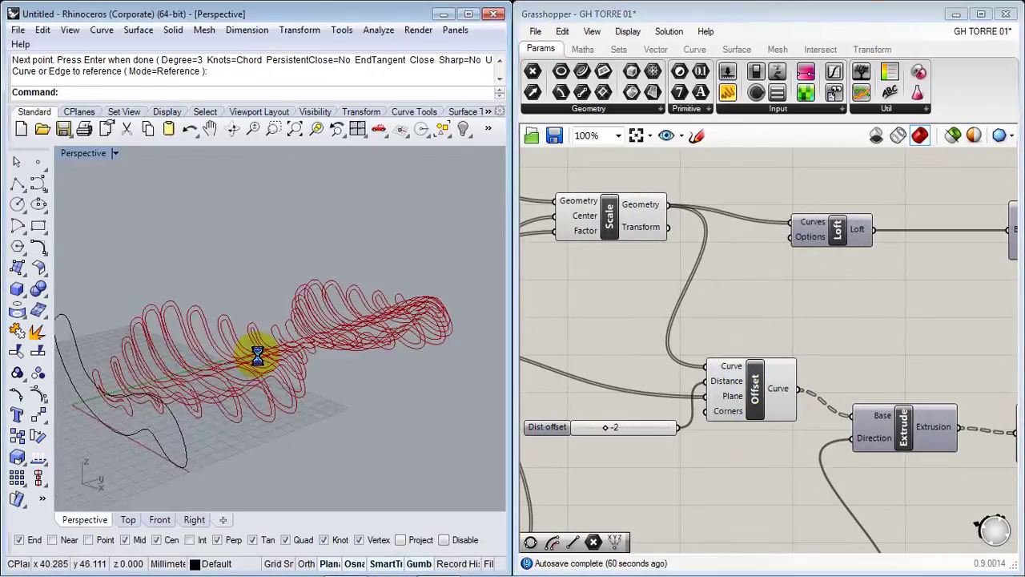
Turn on the preview of the Extrude component and inspect the extruded ribs
{"action": "right_click_drag", "start_coordinate": [865, 449], "coordinate": [722, 433]}
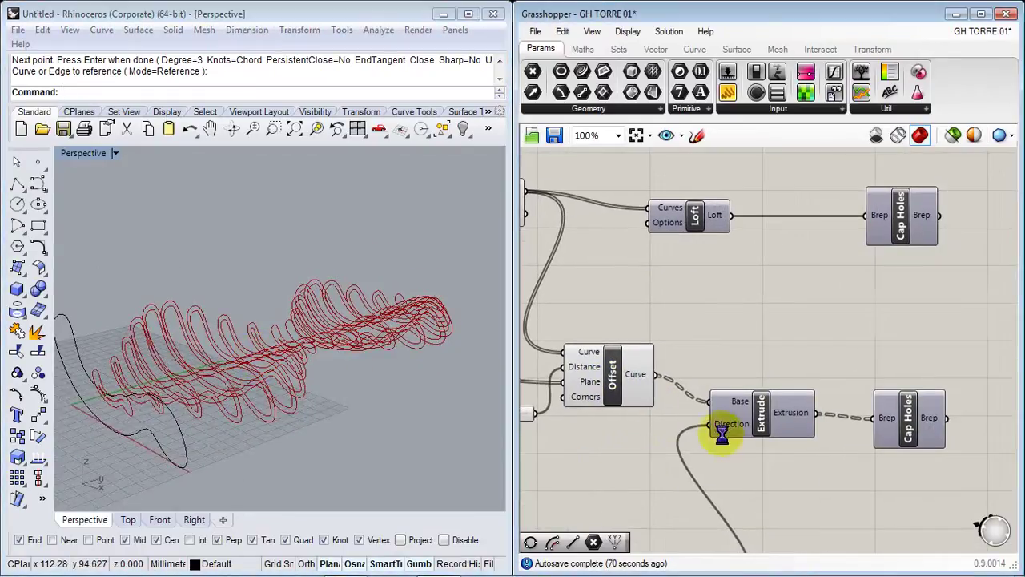
{"action": "right_click", "coordinate": [761, 410]}
{"action": "left_click", "coordinate": [790, 434]}
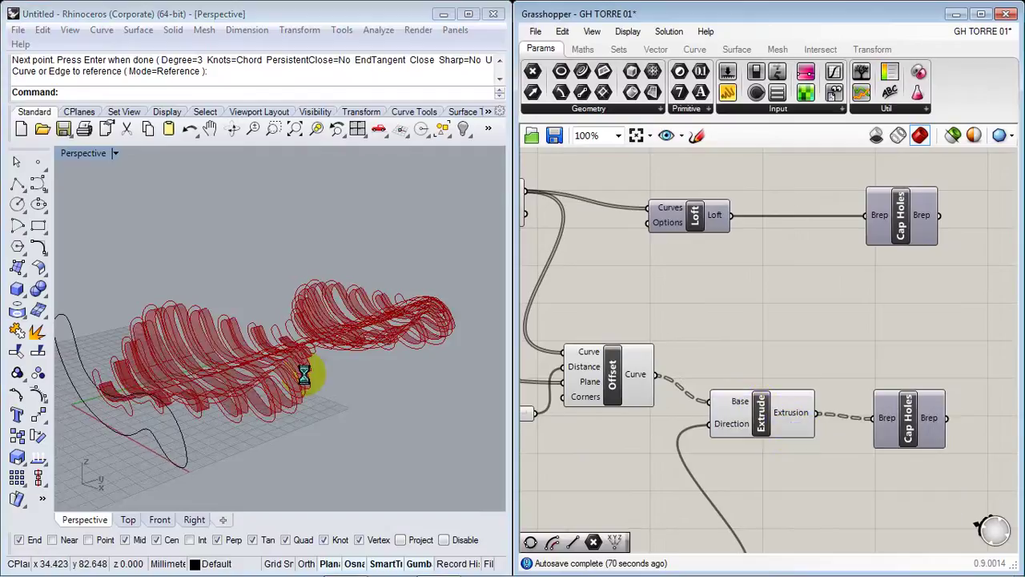
{"action": "right_click_drag", "start_coordinate": [297, 370], "coordinate": [351, 366]}
Set the Dist offset slider to 1 and inspect the changed ribs
{"action": "right_click_drag", "start_coordinate": [679, 432], "coordinate": [868, 418]}
{"action": "scroll", "coordinate": [666, 411], "scroll_direction": "up", "scroll_amount": 4}
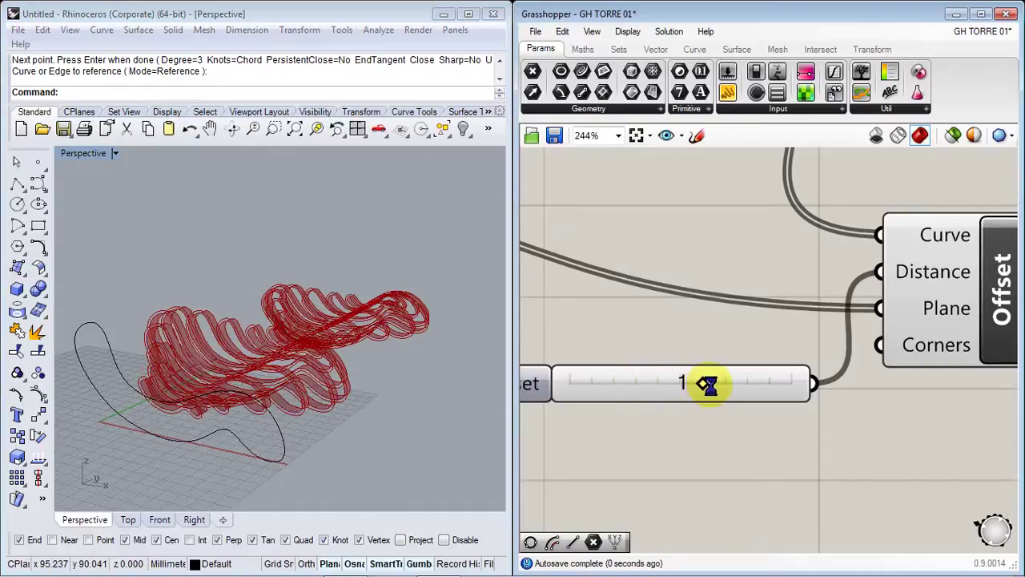
{"action": "right_click_drag", "start_coordinate": [407, 407], "coordinate": [357, 465]}
Set the Altura slider feeding the Division component to 1 and inspect the deeper ribs
{"action": "right_click_drag", "start_coordinate": [829, 422], "coordinate": [726, 412]}
{"action": "scroll", "coordinate": [762, 428], "scroll_direction": "down", "scroll_amount": 4}
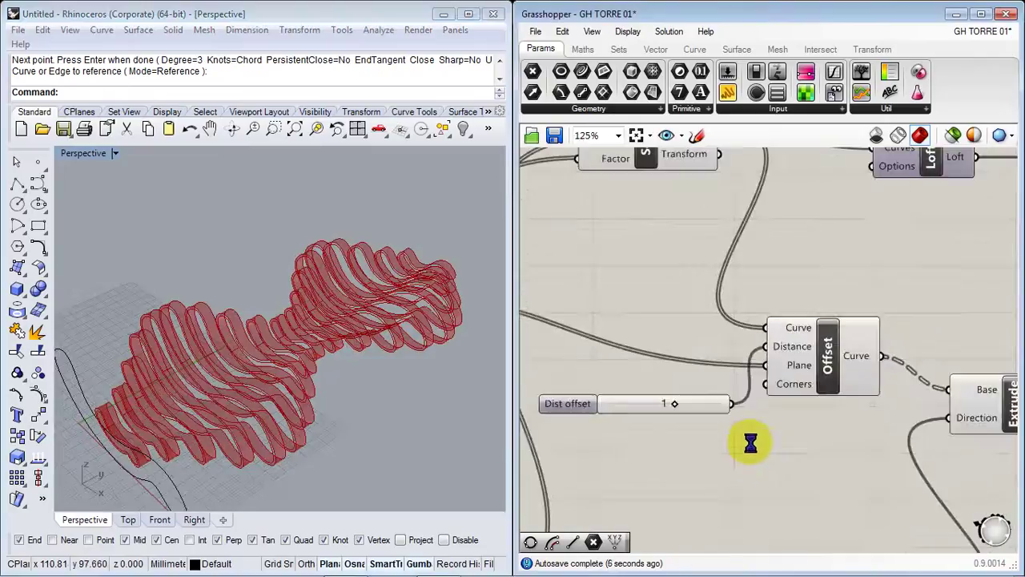
{"action": "right_click_drag", "start_coordinate": [818, 443], "coordinate": [786, 248]}
{"action": "right_click_drag", "start_coordinate": [664, 442], "coordinate": [760, 427]}
{"action": "scroll", "coordinate": [677, 429], "scroll_direction": "up", "scroll_amount": 2}
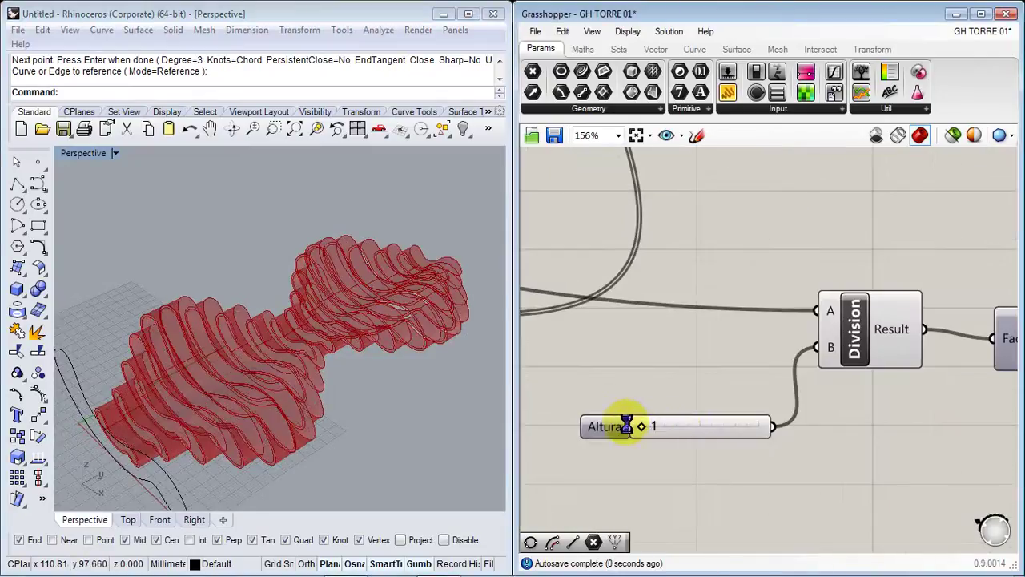
{"action": "right_click_drag", "start_coordinate": [386, 415], "coordinate": [359, 425]}
Turn on the preview of the Cap Holes component after Extrude and inspect the closed ribs
{"action": "right_click_drag", "start_coordinate": [907, 446], "coordinate": [1021, 427]}
{"action": "right_click_drag", "start_coordinate": [893, 302], "coordinate": [616, 446]}
{"action": "right_click_drag", "start_coordinate": [734, 308], "coordinate": [815, 346]}
{"action": "right_click", "coordinate": [826, 307]}
{"action": "left_click", "coordinate": [845, 336]}
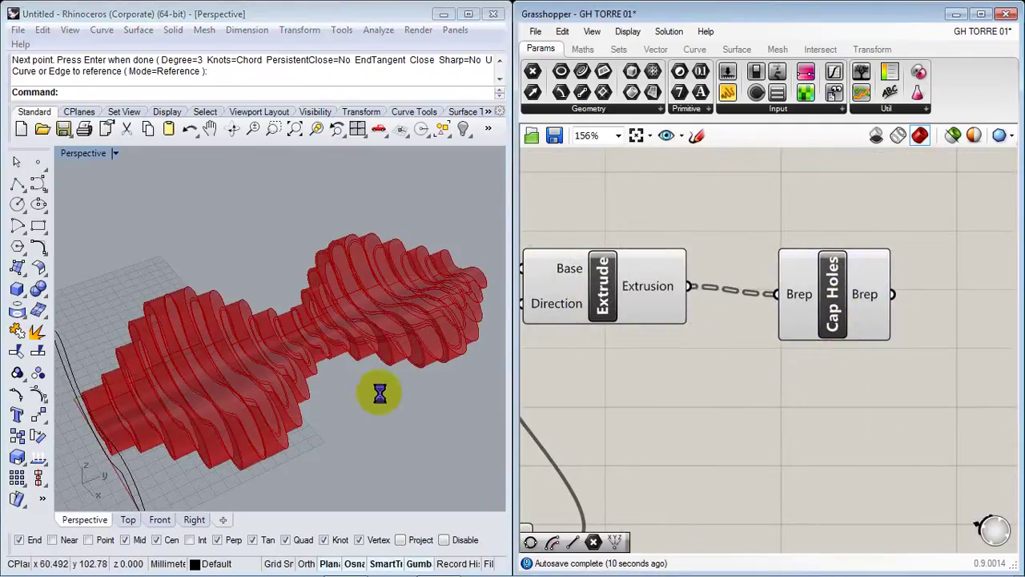
{"action": "right_click_drag", "start_coordinate": [342, 414], "coordinate": [374, 425]}
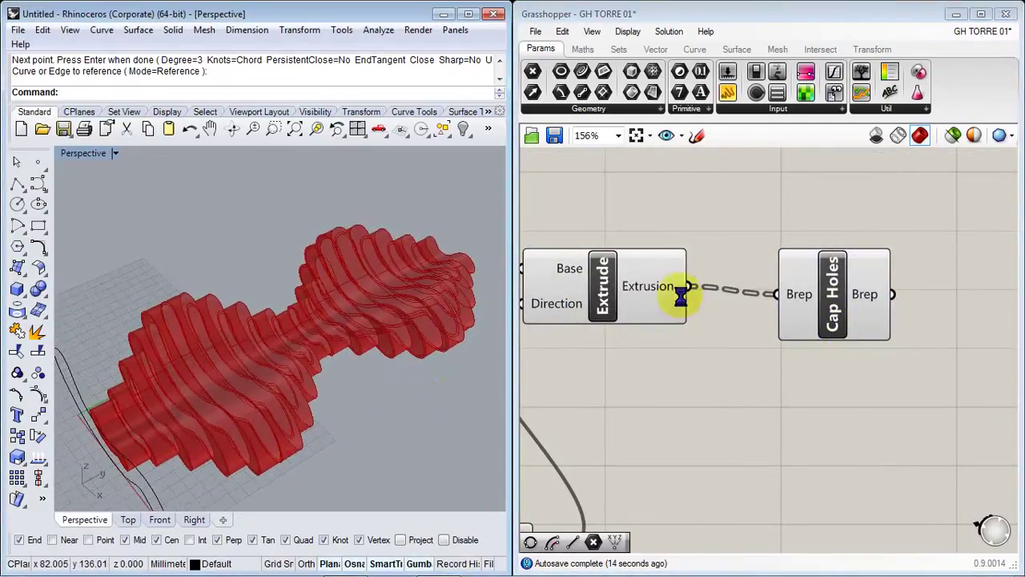
{"action": "mouse_move", "coordinate": [346, 380]}
{"action": "right_mouse_down"}
{"action": "mouse_move", "coordinate": [126, 366]}
{"action": "mouse_move", "coordinate": [107, 313]}
{"action": "mouse_move", "coordinate": [239, 359]}
{"action": "mouse_move", "coordinate": [323, 345]}
{"action": "mouse_move", "coordinate": [347, 355]}
{"action": "mouse_move", "coordinate": [346, 381]}
{"action": "right_mouse_up"}
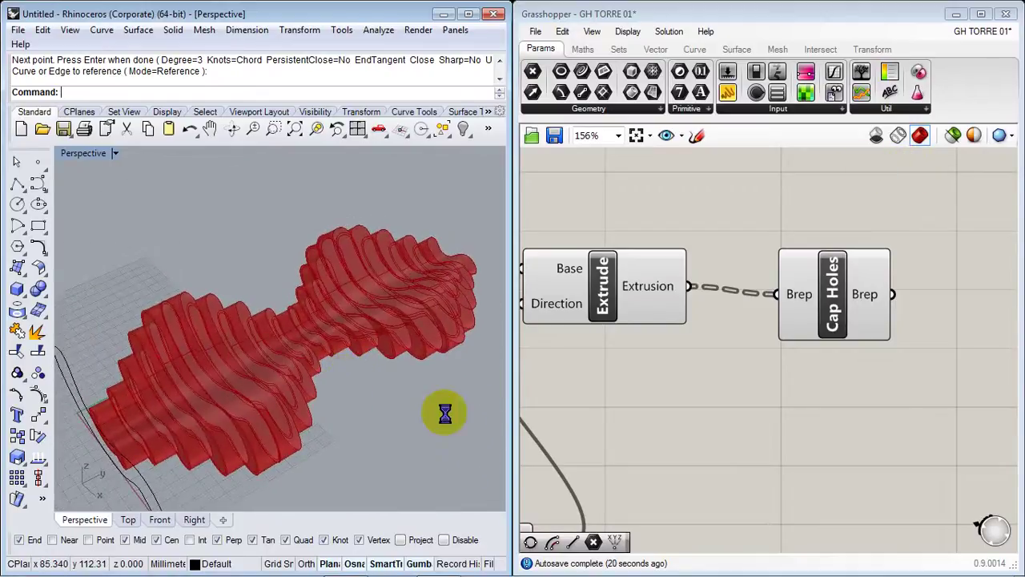
Set the count slider to 48 and the step slider to 4.867, framing the longer ribbed form
{"action": "right_click_drag", "start_coordinate": [662, 396], "coordinate": [769, 374]}
{"action": "scroll", "coordinate": [771, 375], "scroll_direction": "down", "scroll_amount": 4}
{"action": "right_click_drag", "start_coordinate": [634, 366], "coordinate": [1007, 343]}
{"action": "right_click_drag", "start_coordinate": [530, 348], "coordinate": [979, 419]}
{"action": "scroll", "coordinate": [670, 330], "scroll_direction": "up", "scroll_amount": 4}
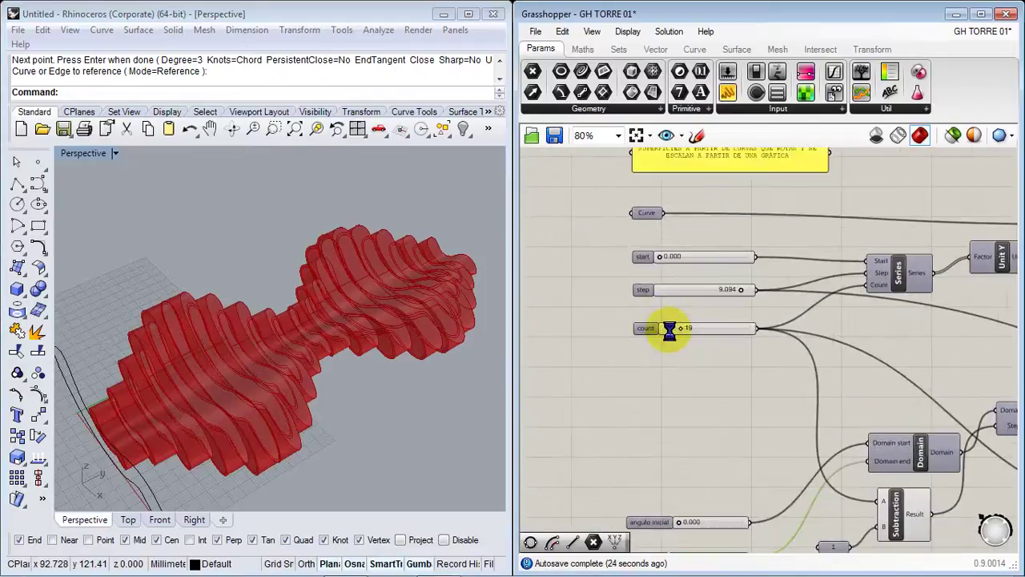
{"action": "right_click_drag", "start_coordinate": [711, 367], "coordinate": [710, 426]}
{"action": "scroll", "coordinate": [663, 345], "scroll_direction": "up", "scroll_amount": 1}
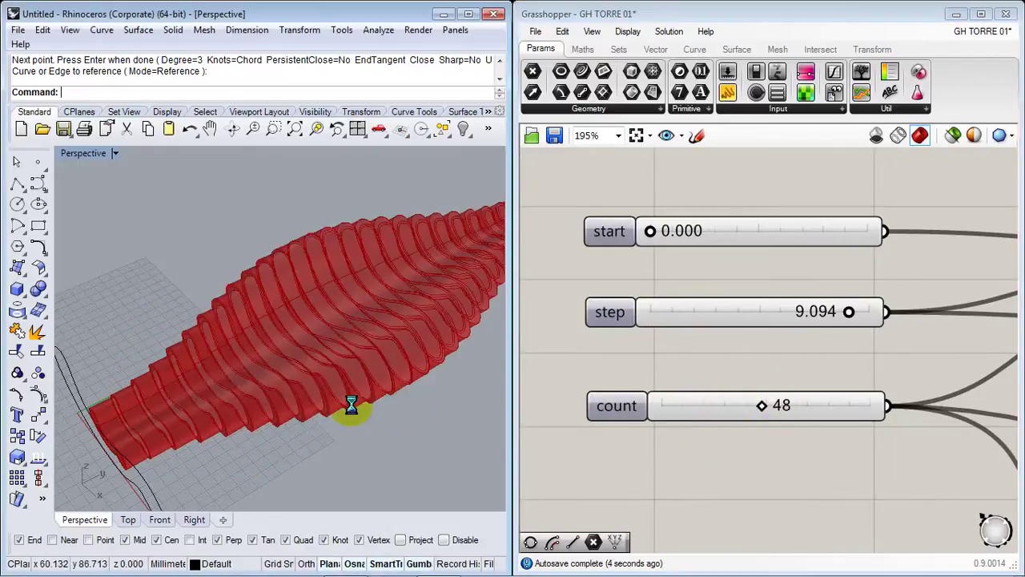
{"action": "scroll", "coordinate": [354, 422], "scroll_direction": "down", "scroll_amount": 7}
{"action": "right_click_drag", "start_coordinate": [404, 392], "coordinate": [254, 407], "text": "shift"}
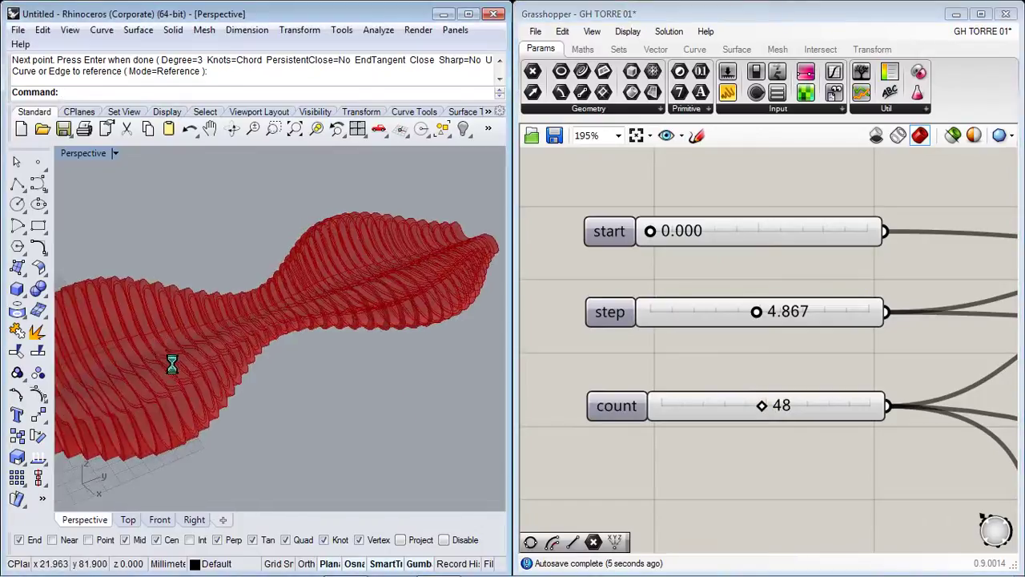
Set the angulo final slider to 45 and inspect the rotated ribs
{"action": "scroll", "coordinate": [210, 393], "scroll_direction": "down", "scroll_amount": 2}
{"action": "right_click_drag", "start_coordinate": [219, 413], "coordinate": [252, 457]}
{"action": "right_click_drag", "start_coordinate": [812, 451], "coordinate": [714, 395]}
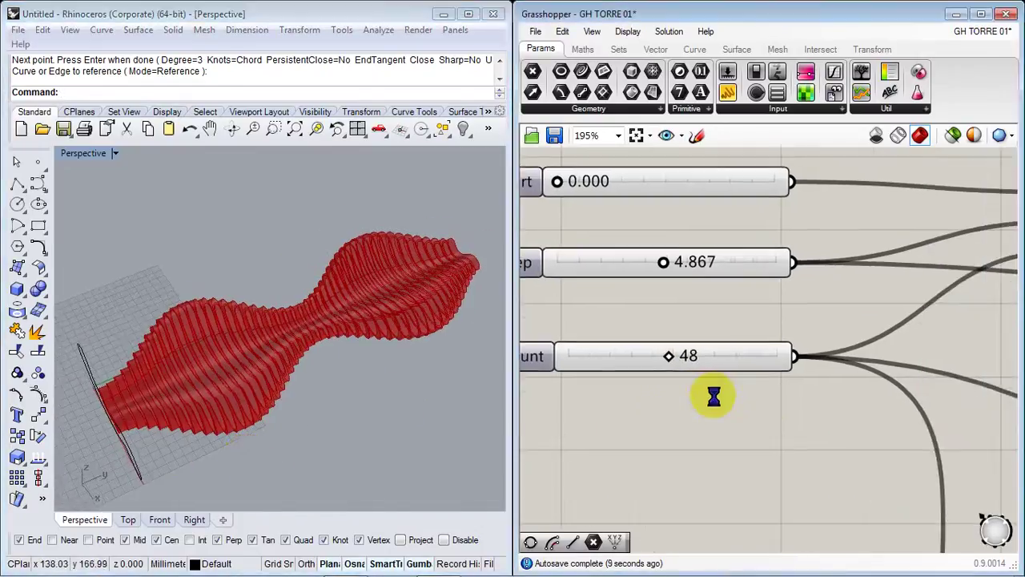
{"action": "scroll", "coordinate": [714, 396], "scroll_direction": "down", "scroll_amount": 2}
{"action": "right_click_drag", "start_coordinate": [836, 409], "coordinate": [654, 190]}
{"action": "right_click_drag", "start_coordinate": [618, 549], "coordinate": [773, 456]}
{"action": "scroll", "coordinate": [591, 470], "scroll_direction": "up", "scroll_amount": 2}
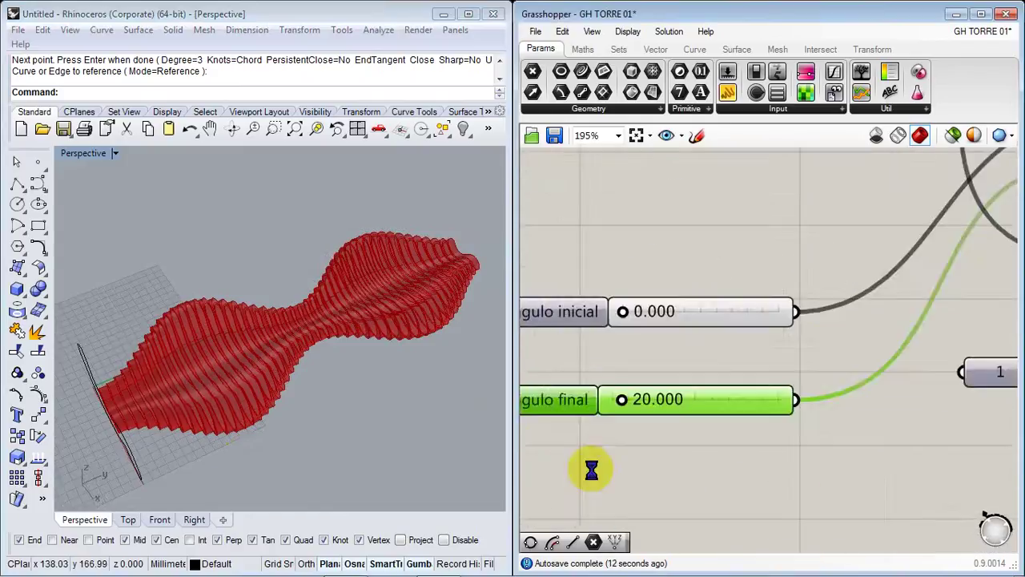
{"action": "scroll", "coordinate": [599, 426], "scroll_direction": "up", "scroll_amount": 1}
{"action": "right_click_drag", "start_coordinate": [654, 473], "coordinate": [712, 504]}
{"action": "double_click", "coordinate": [706, 424]}
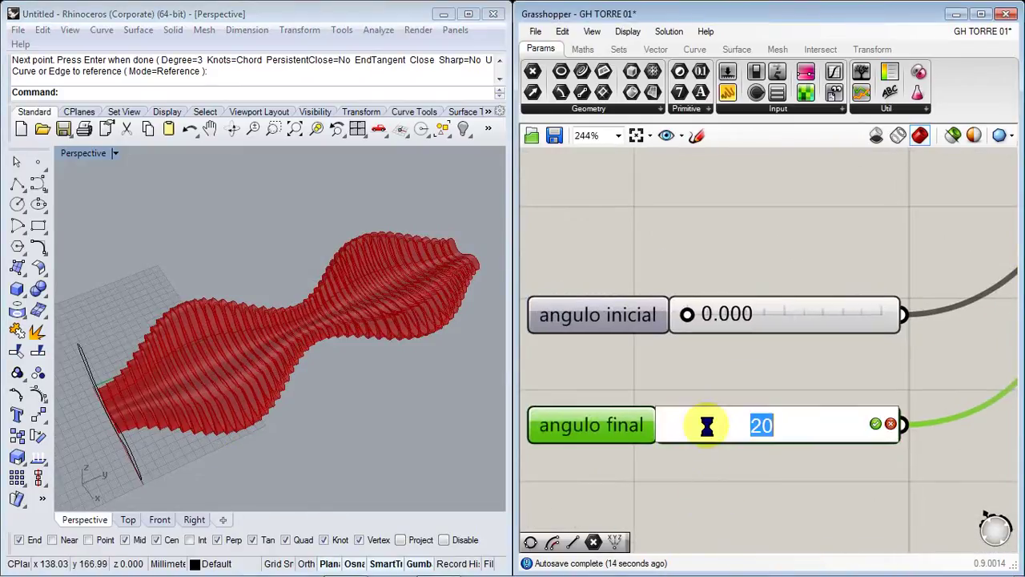
{"action": "key", "text": "Return"}
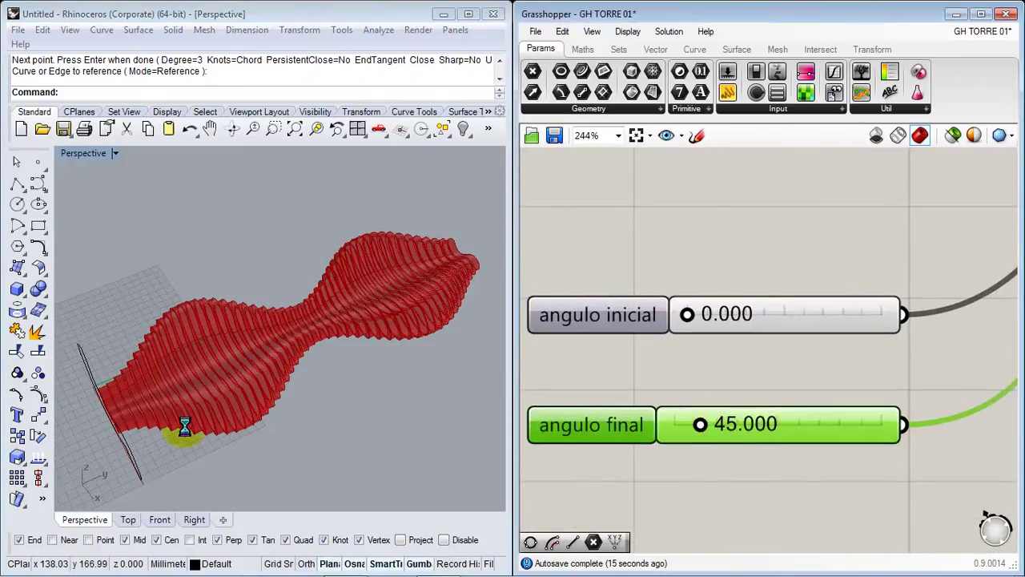
{"action": "right_click_drag", "start_coordinate": [393, 417], "coordinate": [170, 337]}
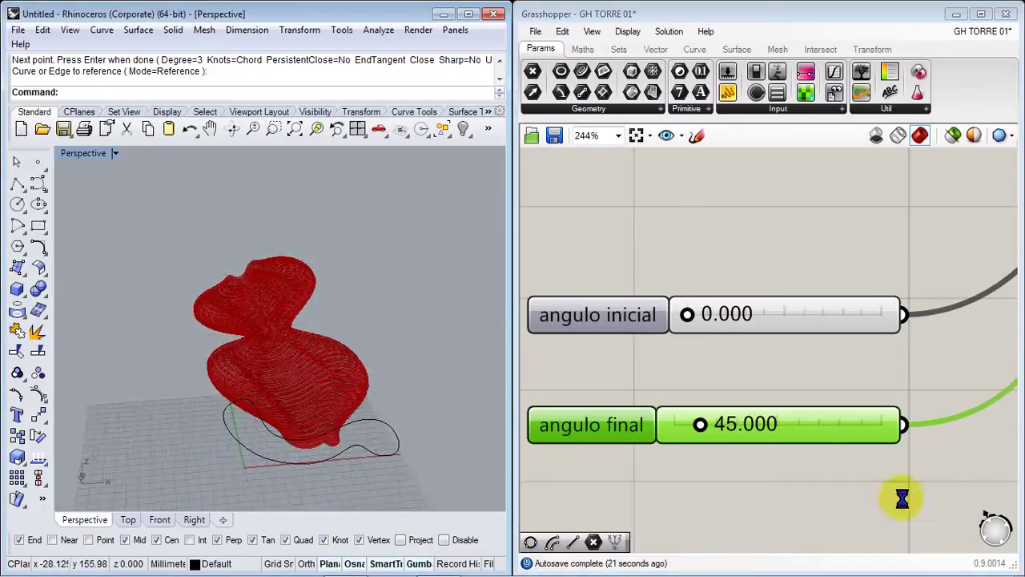
Set the angulo final slider to 90 and inspect the more strongly twisted form
{"action": "double_click", "coordinate": [738, 429]}
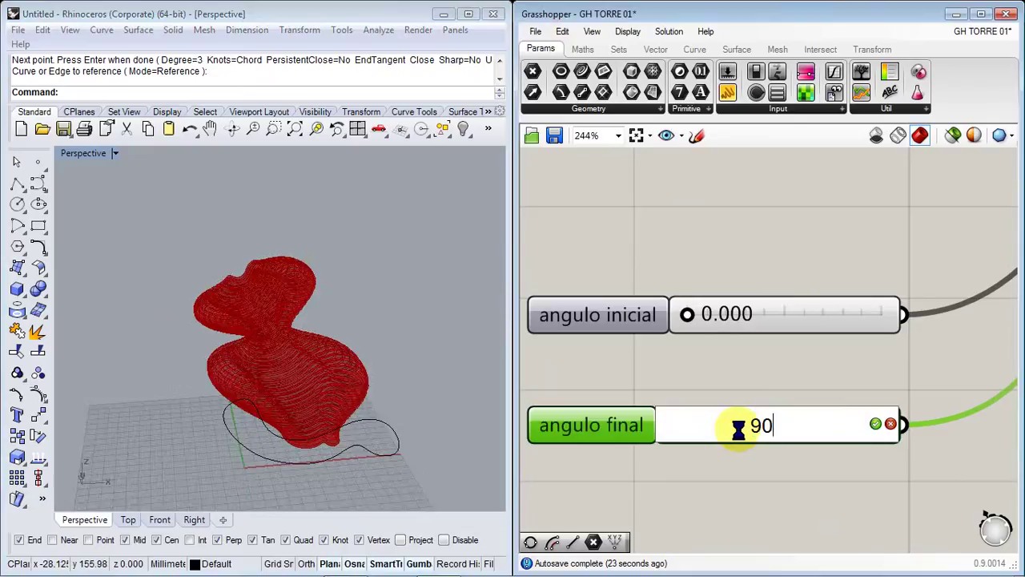
{"action": "type", "text": "90"}
{"action": "key", "text": "Return"}
{"action": "right_click_drag", "start_coordinate": [323, 386], "coordinate": [347, 357]}
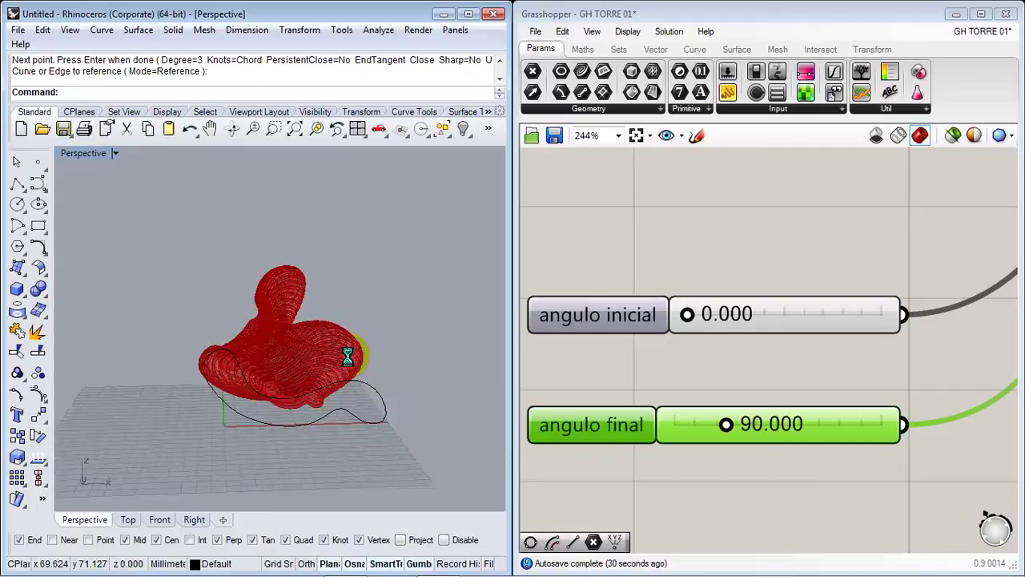
Set the angulo final slider to 60 and inspect the twist along the ribbed form
{"action": "double_click", "coordinate": [745, 427]}
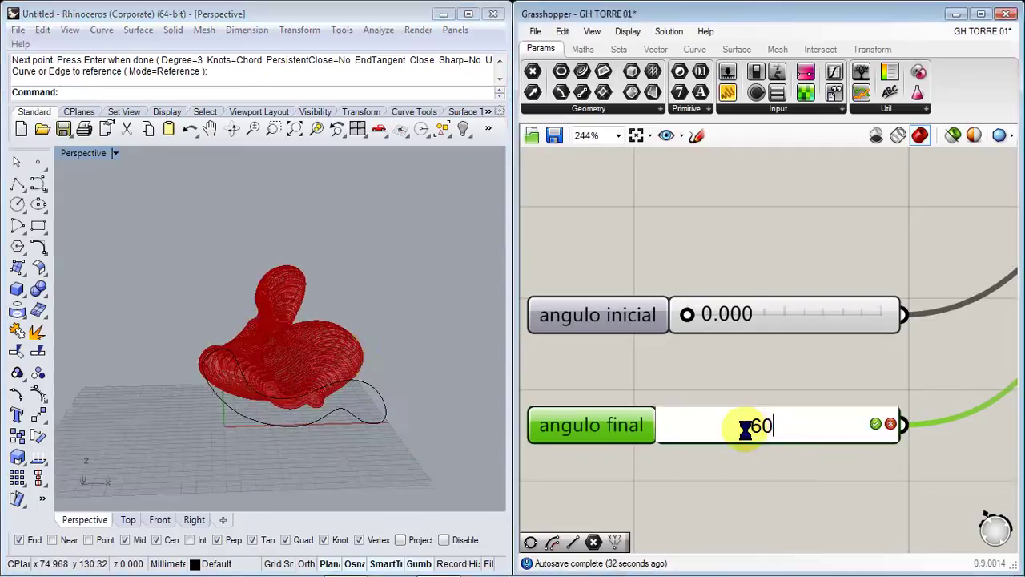
{"action": "key", "text": "Return"}
{"action": "right_click_drag", "start_coordinate": [356, 362], "coordinate": [296, 473]}
Reshape the Graph Mapper's sine curve into a single gentle rise across the graph and inspect the ribbed form
{"action": "right_click_drag", "start_coordinate": [871, 351], "coordinate": [639, 357]}
{"action": "scroll", "coordinate": [646, 365], "scroll_direction": "down", "scroll_amount": 4}
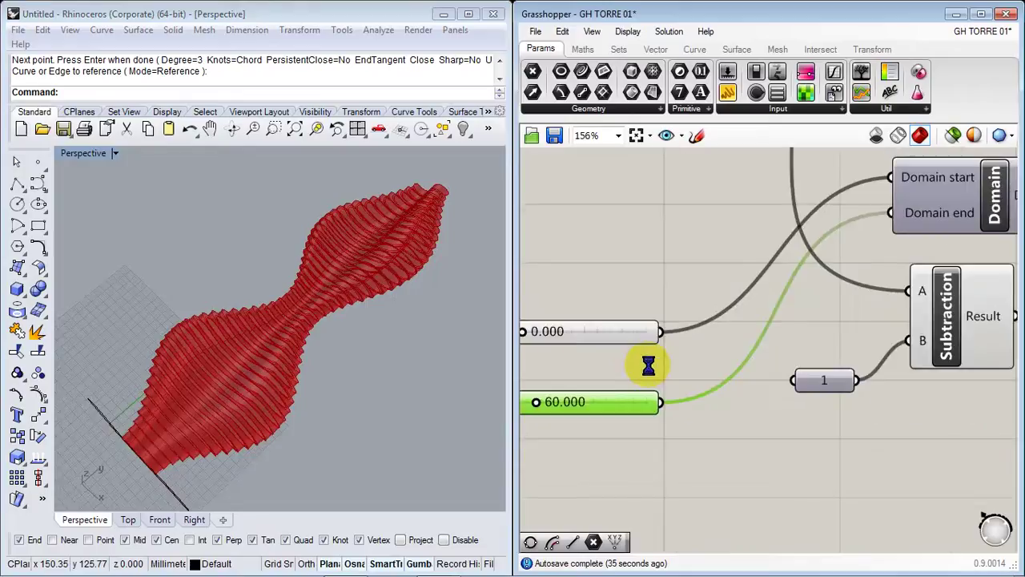
{"action": "right_click_drag", "start_coordinate": [780, 345], "coordinate": [528, 455]}
{"action": "right_click_drag", "start_coordinate": [1011, 453], "coordinate": [639, 404]}
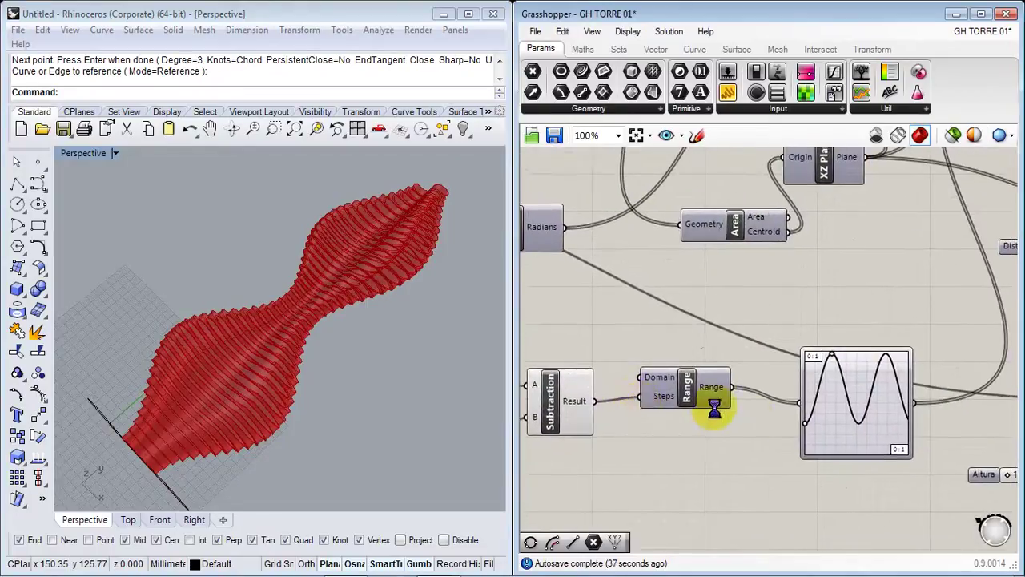
{"action": "right_click_drag", "start_coordinate": [812, 415], "coordinate": [727, 392]}
{"action": "scroll", "coordinate": [732, 392], "scroll_direction": "up", "scroll_amount": 3}
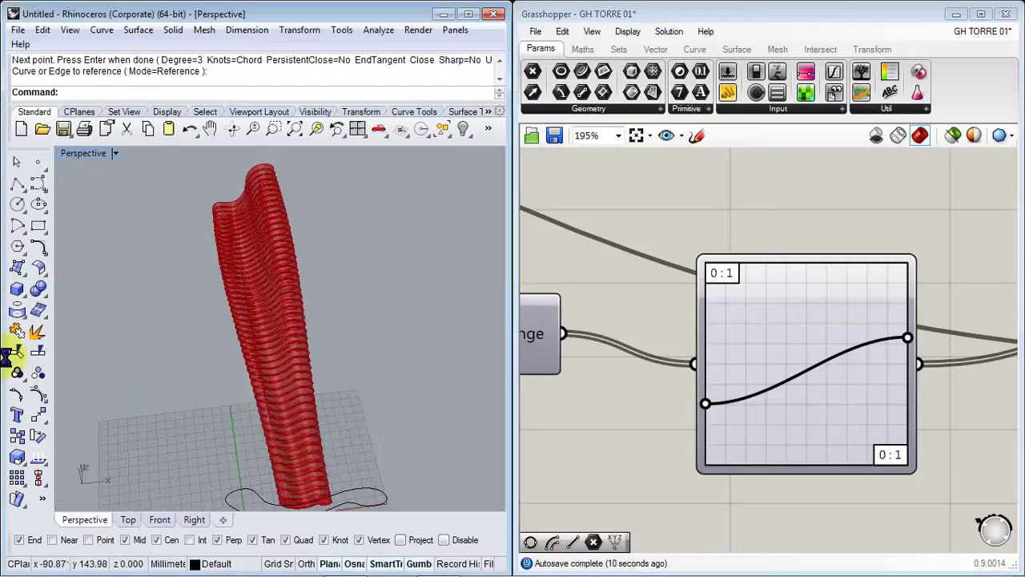
{"action": "right_click_drag", "start_coordinate": [235, 345], "coordinate": [257, 356]}
{"action": "right_click_drag", "start_coordinate": [328, 413], "coordinate": [530, 424]}
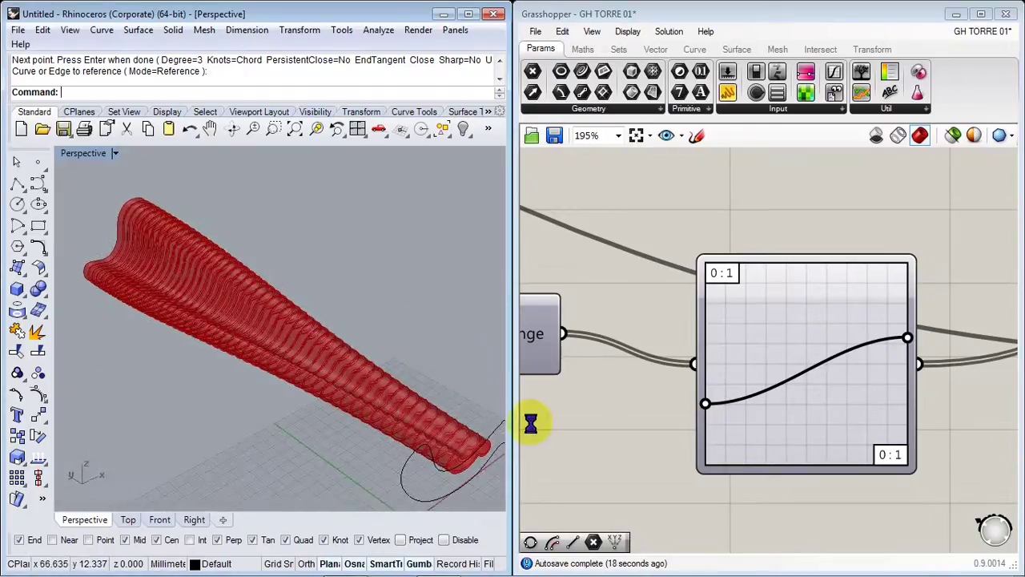
Switch the Graph Mapper's graph type to Sinc and widen its central peak into one broad bulge along the form
{"action": "right_click", "coordinate": [853, 361]}
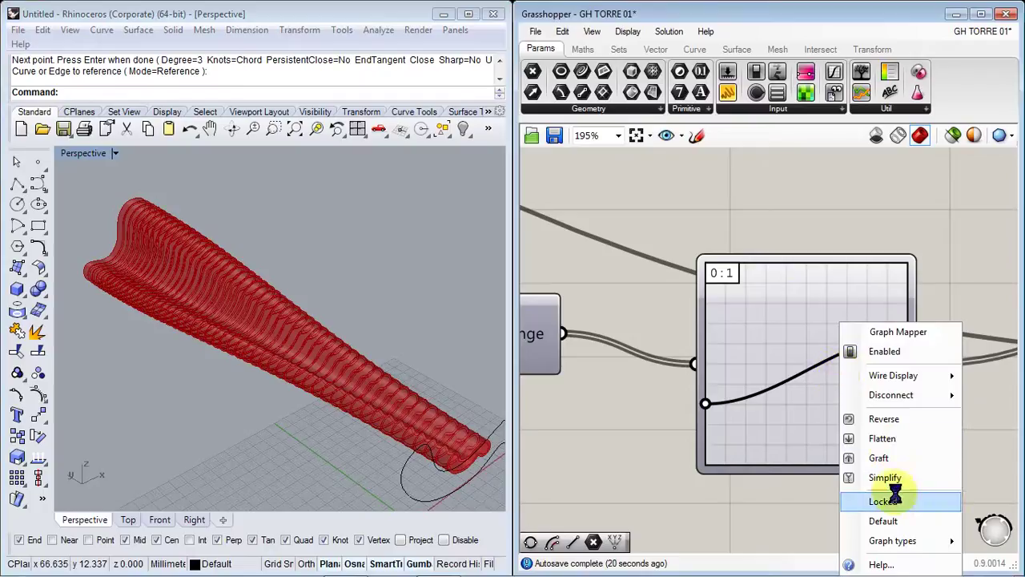
{"action": "mouse_move", "coordinate": [895, 543]}
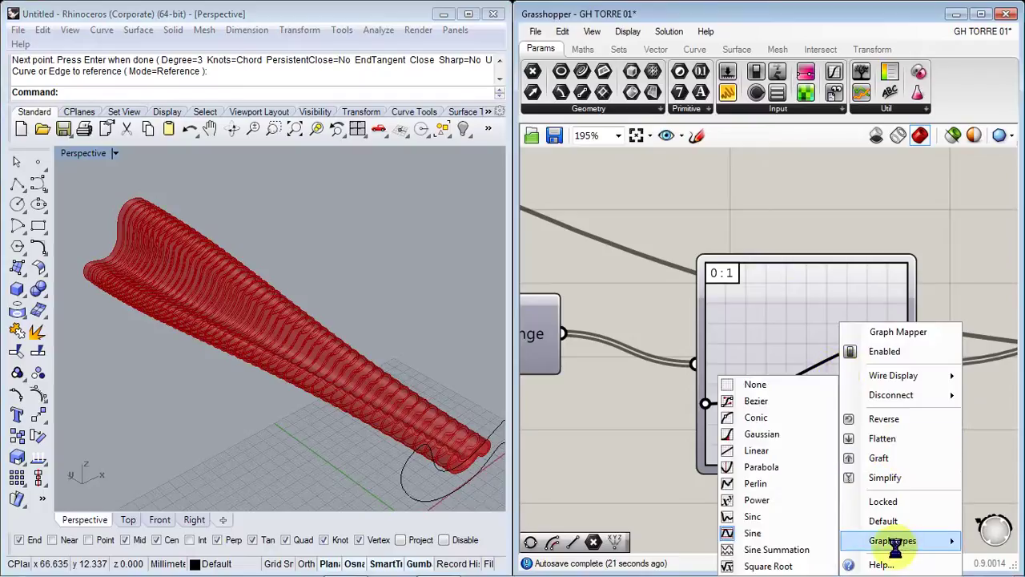
{"action": "left_click", "coordinate": [782, 518]}
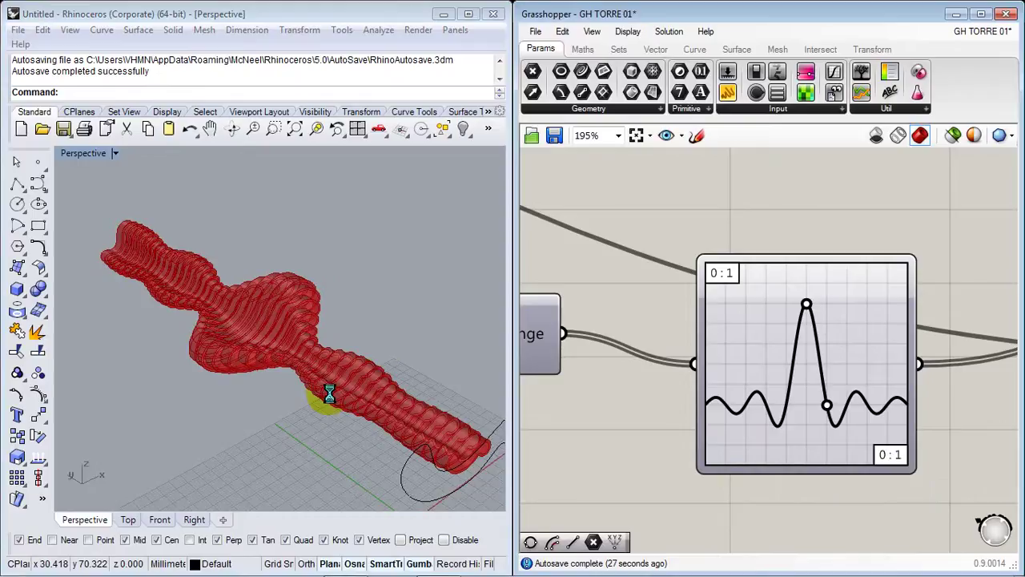
{"action": "right_click_drag", "start_coordinate": [377, 353], "coordinate": [376, 374]}
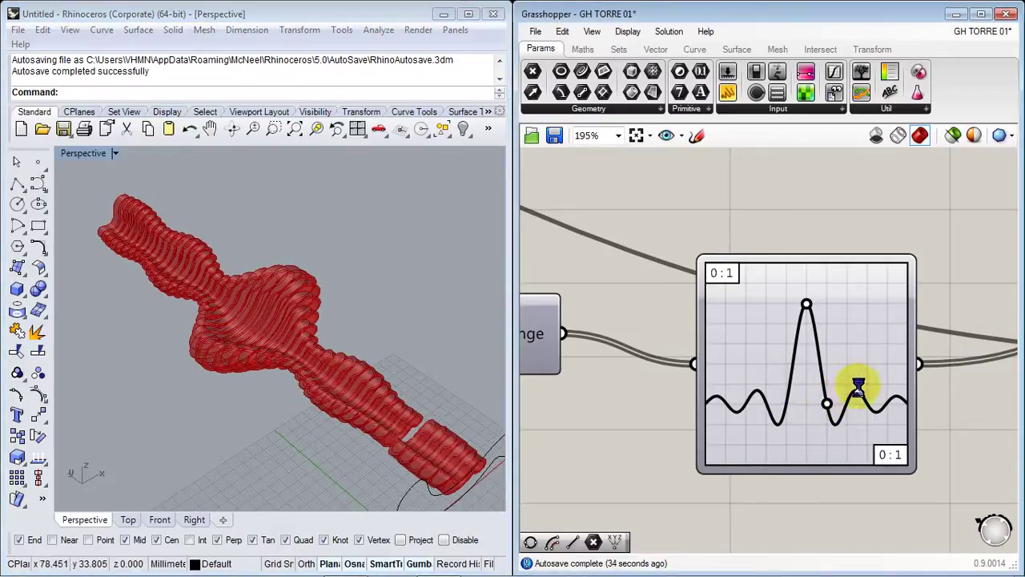
{"action": "left_click_drag", "start_coordinate": [858, 386], "coordinate": [837, 407]}
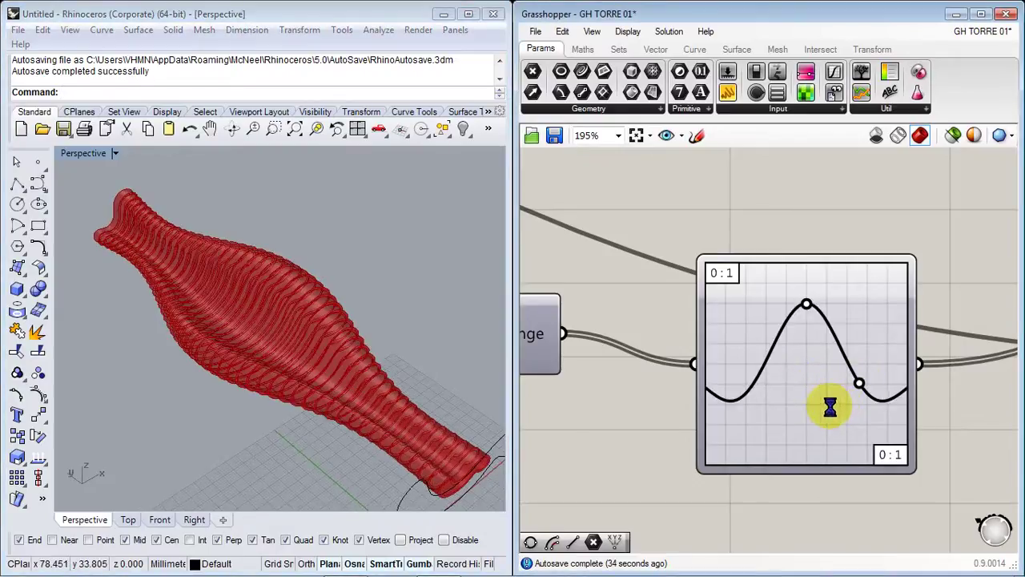
{"action": "right_click_drag", "start_coordinate": [222, 415], "coordinate": [243, 408]}
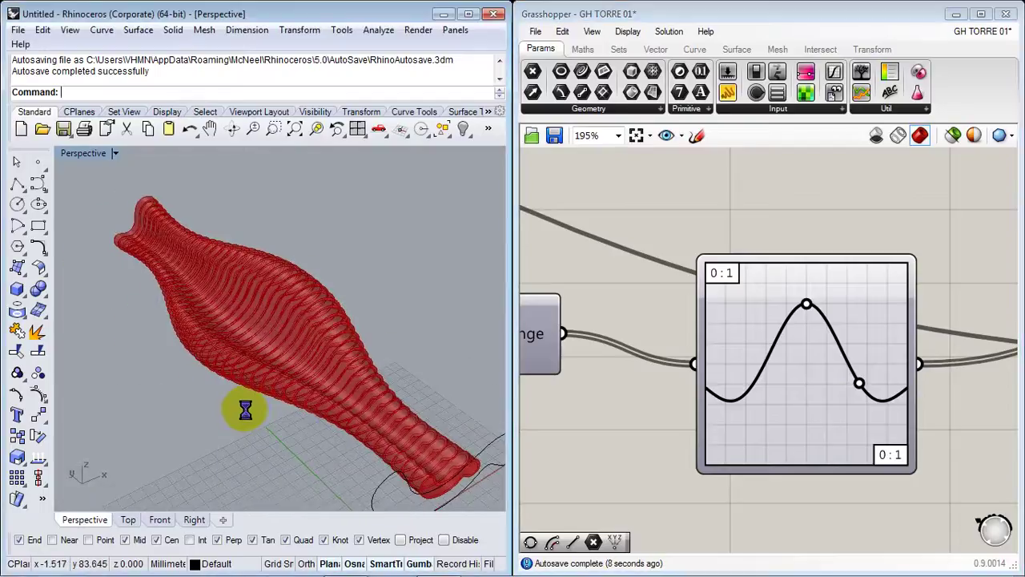
Bake the Cap Holes component after Extrude to the Default layer, keeping the default attributes
{"action": "right_click_drag", "start_coordinate": [750, 427], "coordinate": [654, 393]}
{"action": "scroll", "coordinate": [670, 412], "scroll_direction": "down", "scroll_amount": 4}
{"action": "right_click_drag", "start_coordinate": [853, 466], "coordinate": [979, 179]}
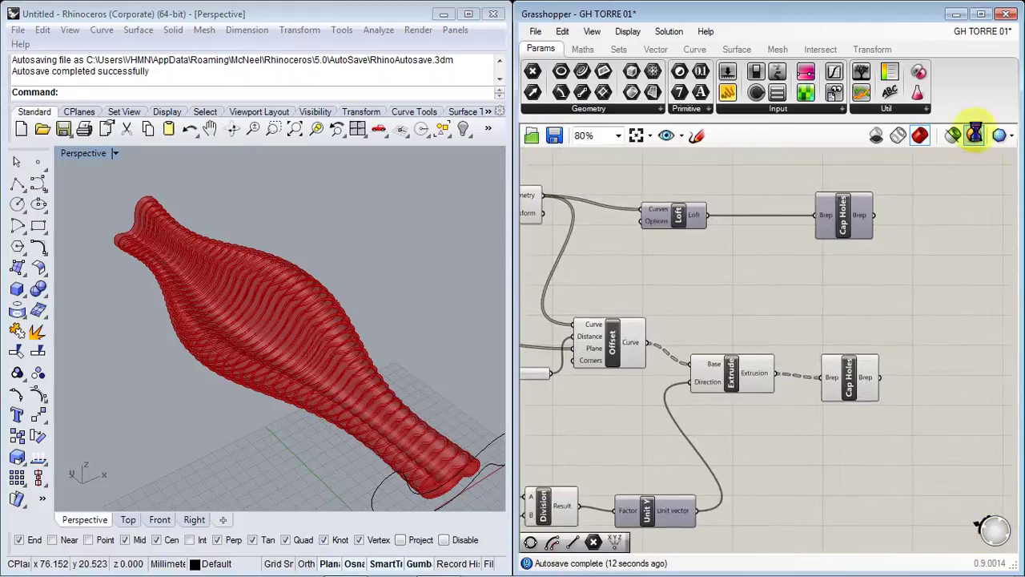
{"action": "mouse_move", "coordinate": [352, 371]}
{"action": "right_mouse_down"}
{"action": "mouse_move", "coordinate": [350, 325]}
{"action": "mouse_move", "coordinate": [360, 389]}
{"action": "mouse_move", "coordinate": [297, 289]}
{"action": "mouse_move", "coordinate": [264, 332]}
{"action": "mouse_move", "coordinate": [229, 297]}
{"action": "mouse_move", "coordinate": [293, 267]}
{"action": "mouse_move", "coordinate": [355, 366]}
{"action": "mouse_move", "coordinate": [347, 377]}
{"action": "mouse_move", "coordinate": [368, 375]}
{"action": "right_mouse_up"}
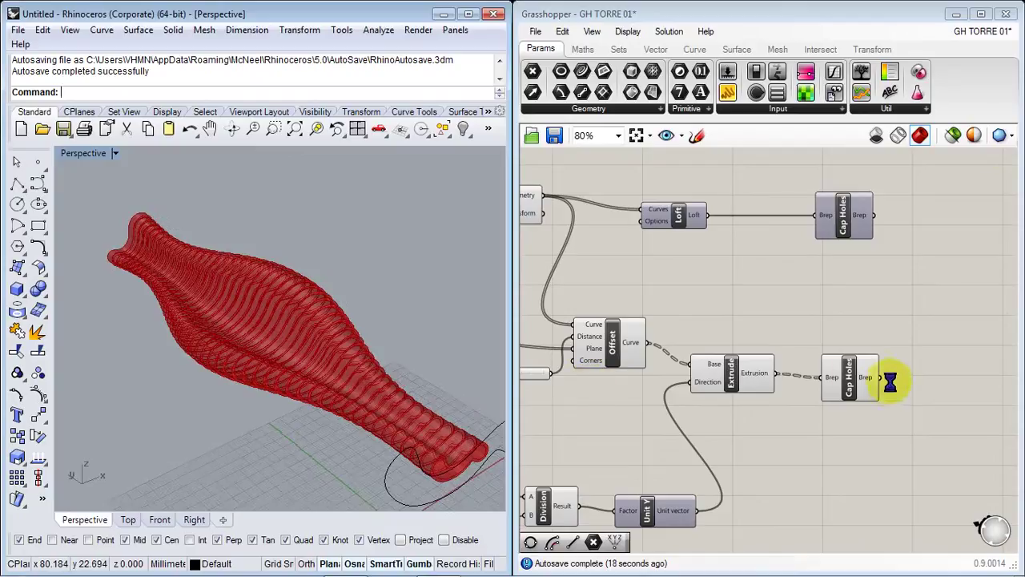
{"action": "right_click", "coordinate": [846, 373]}
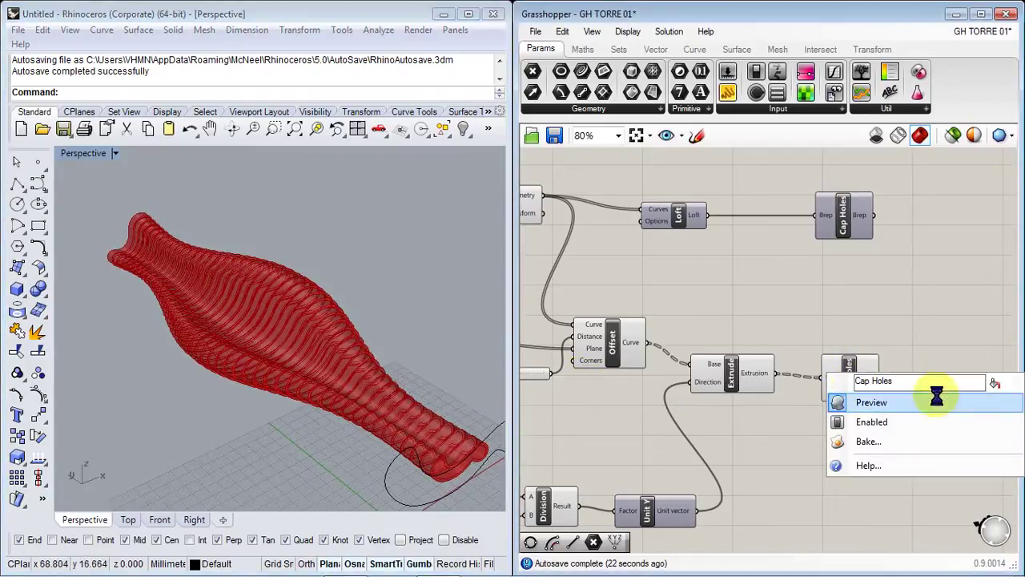
{"action": "left_click", "coordinate": [867, 440]}
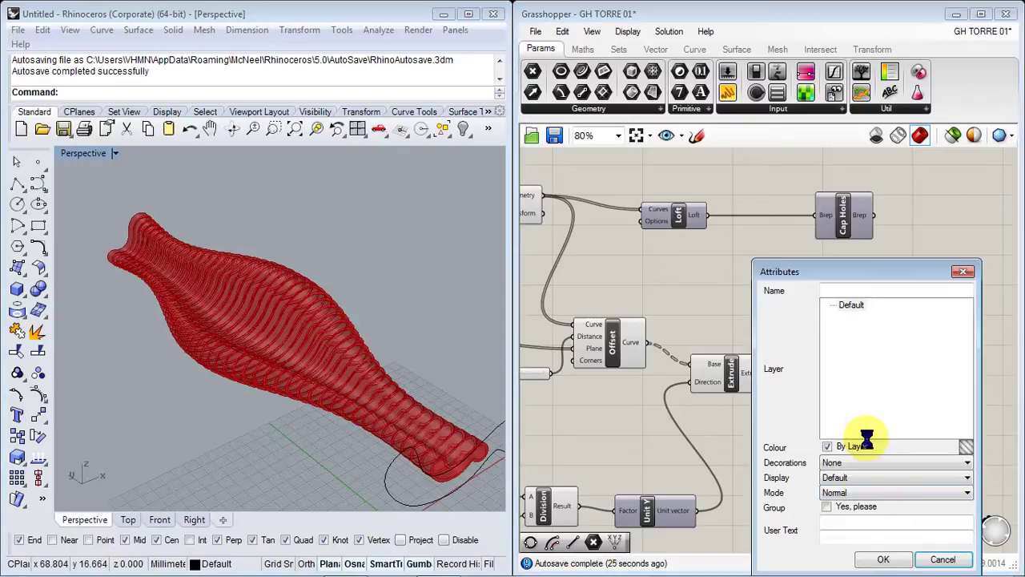
{"action": "left_click", "coordinate": [864, 558]}
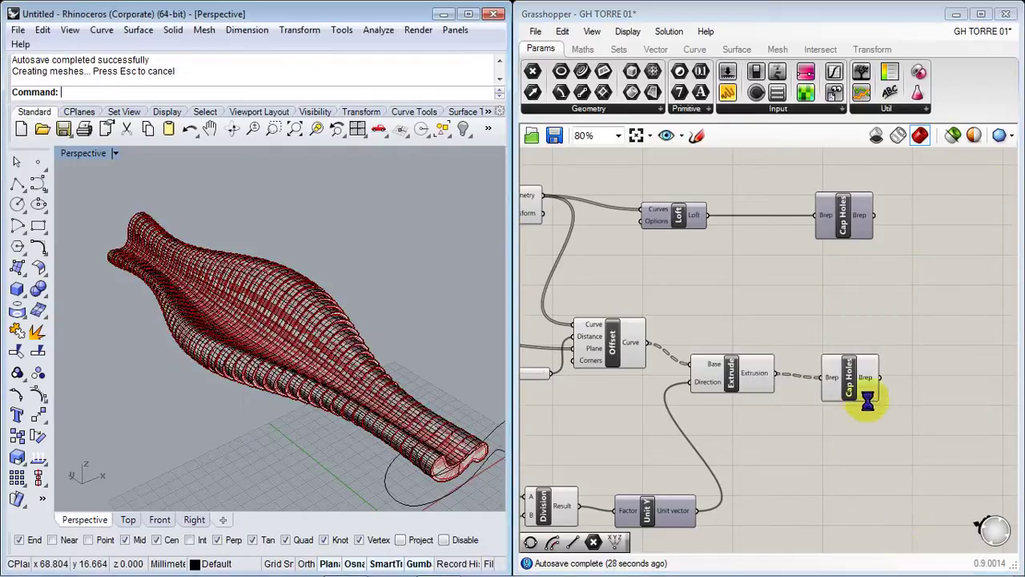
Turn off the previews of the Cap Holes component after Extrude, the Extrude component and the Offset component
{"action": "right_click", "coordinate": [852, 380]}
{"action": "left_click", "coordinate": [871, 412]}
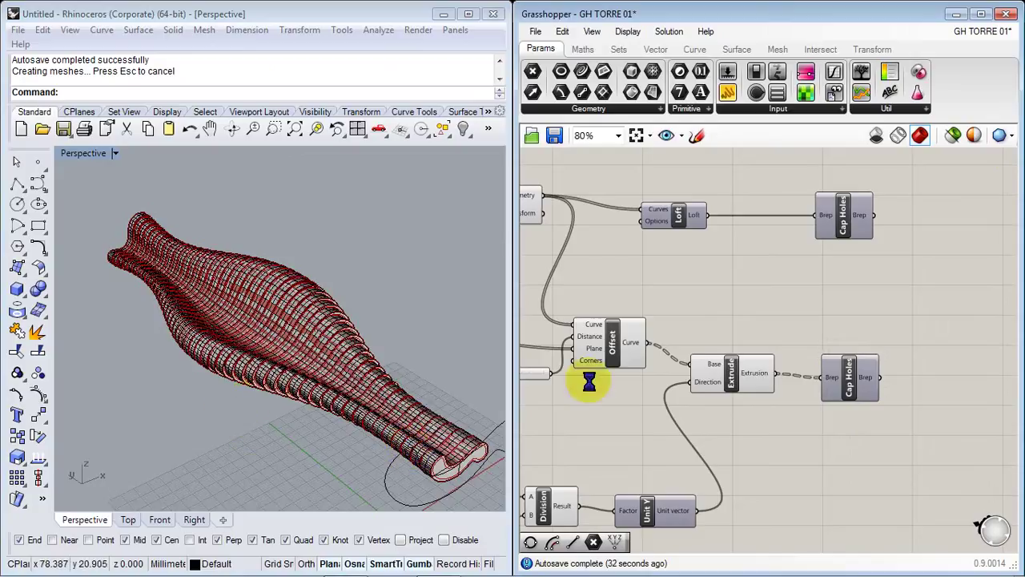
{"action": "right_click", "coordinate": [731, 372]}
{"action": "left_click", "coordinate": [755, 405]}
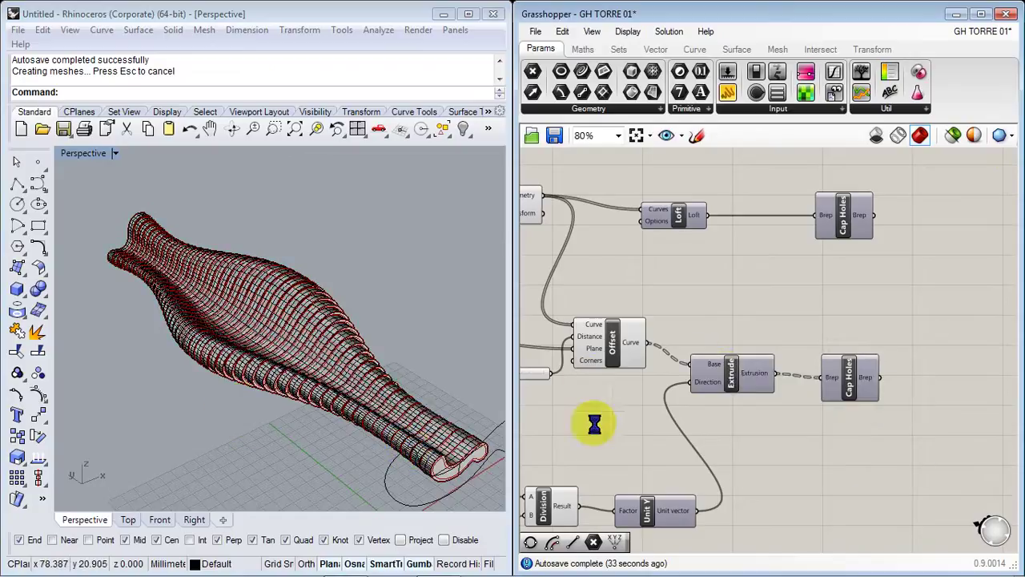
{"action": "right_click", "coordinate": [615, 340]}
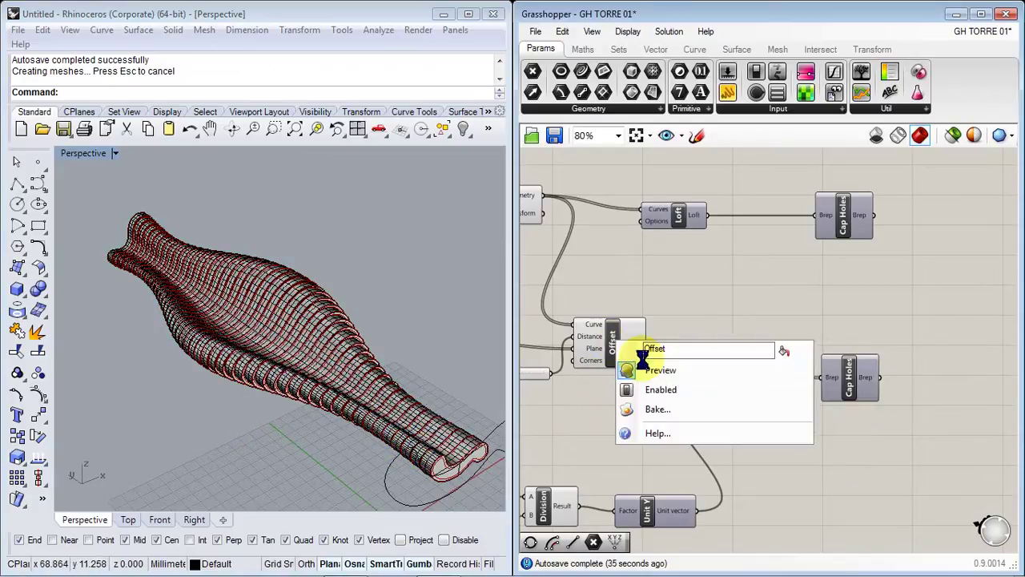
{"action": "left_click", "coordinate": [652, 369]}
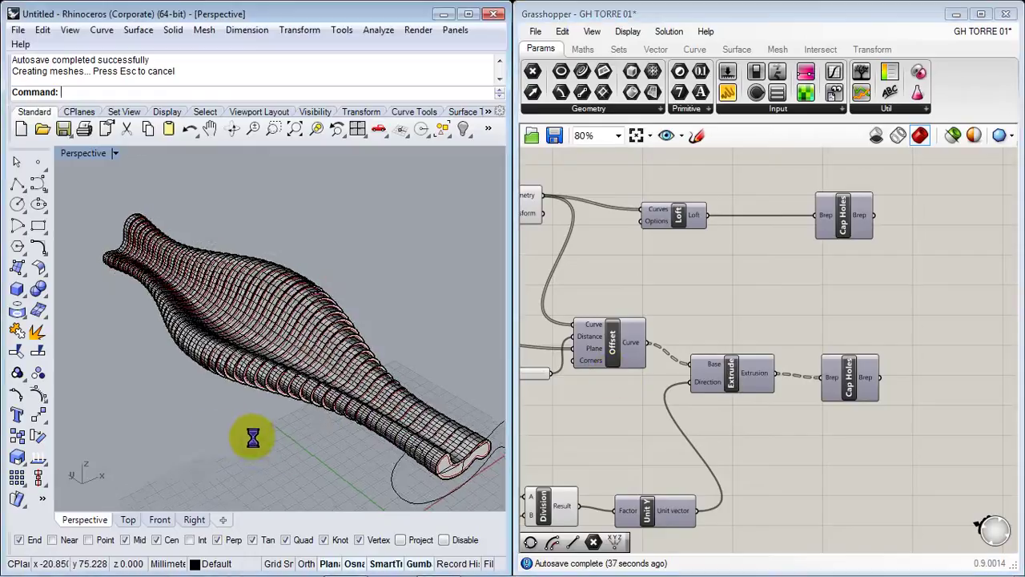
Examine the baked ribbed form from the opposite end and review the complete component definition
{"action": "right_click_drag", "start_coordinate": [256, 432], "coordinate": [470, 435]}
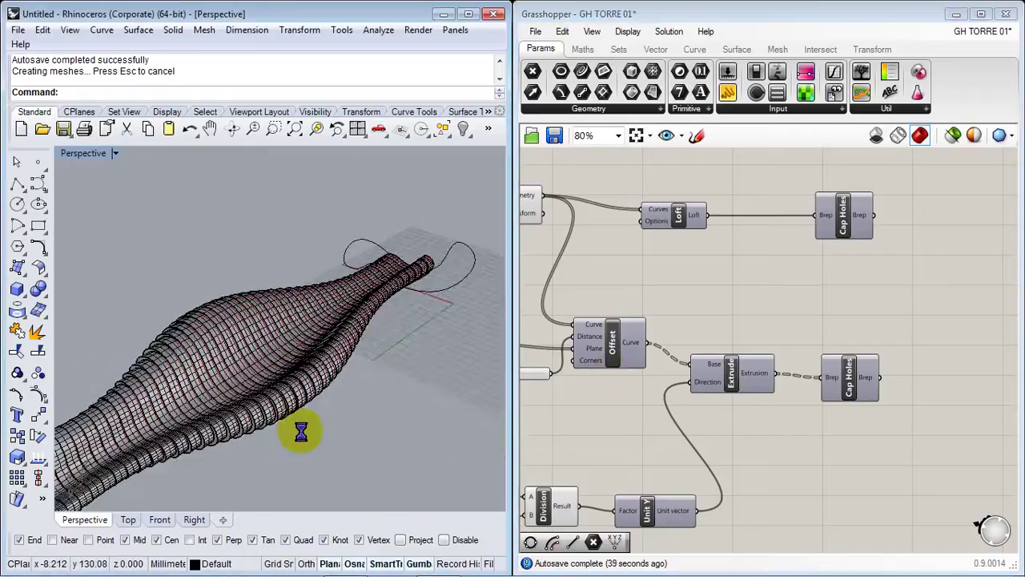
{"action": "right_click_drag", "start_coordinate": [301, 434], "coordinate": [330, 343]}
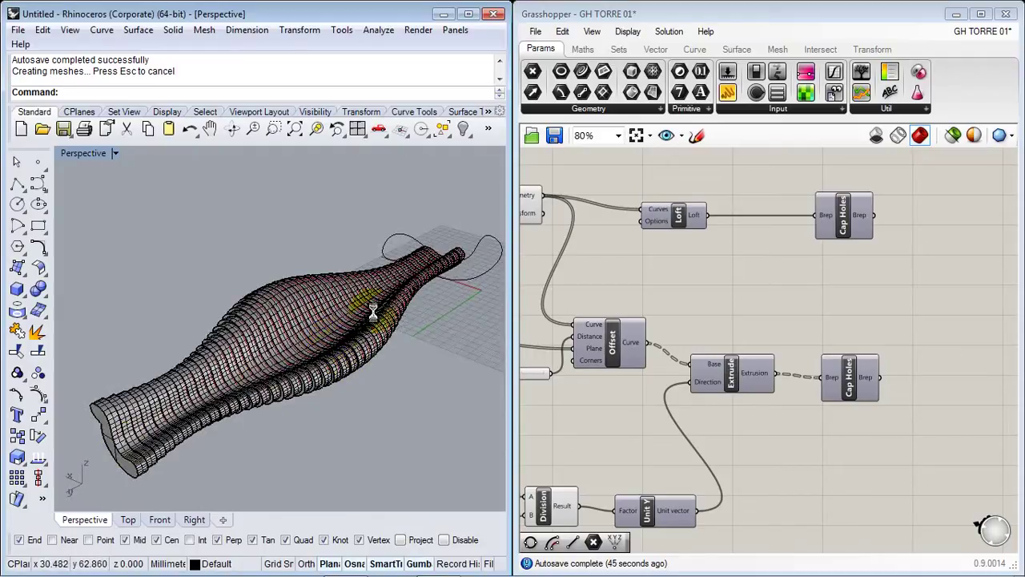
{"action": "right_click_drag", "start_coordinate": [269, 365], "coordinate": [264, 392]}
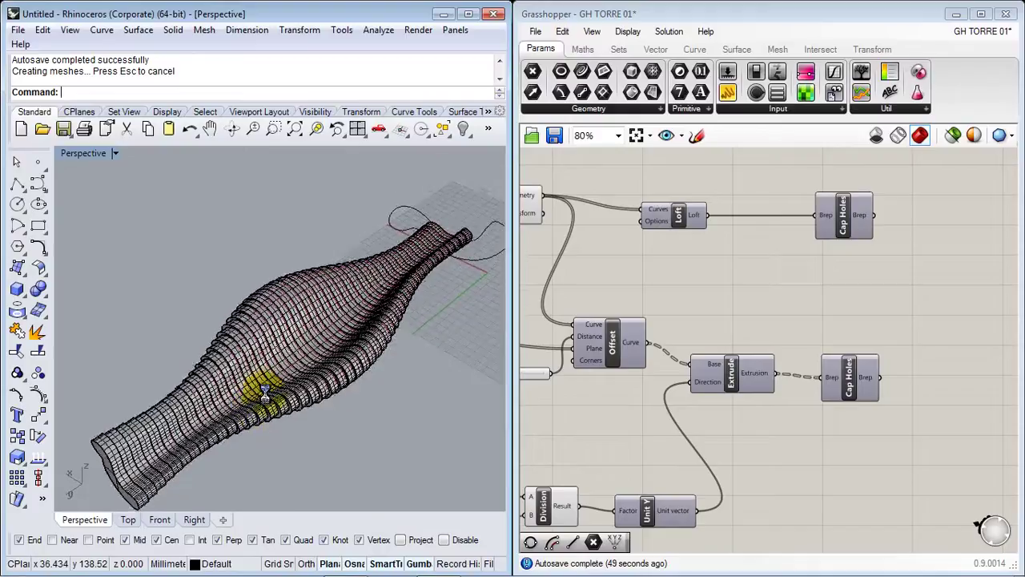
{"action": "right_click_drag", "start_coordinate": [330, 422], "coordinate": [336, 406], "text": "shift"}
{"action": "left_click", "coordinate": [800, 459]}
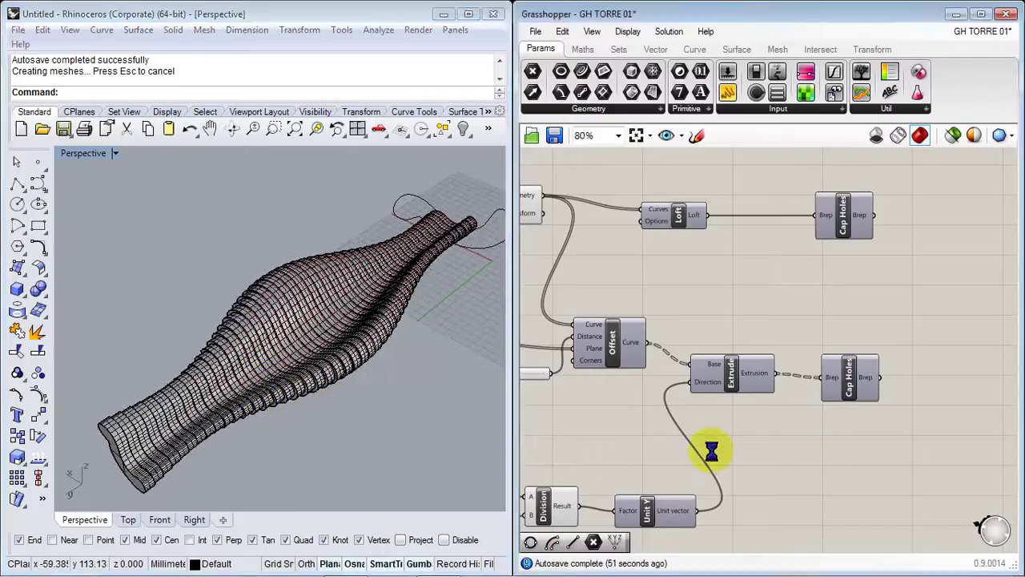
{"action": "right_click_drag", "start_coordinate": [627, 438], "coordinate": [817, 405]}
{"action": "scroll", "coordinate": [817, 405], "scroll_direction": "down", "scroll_amount": 1}
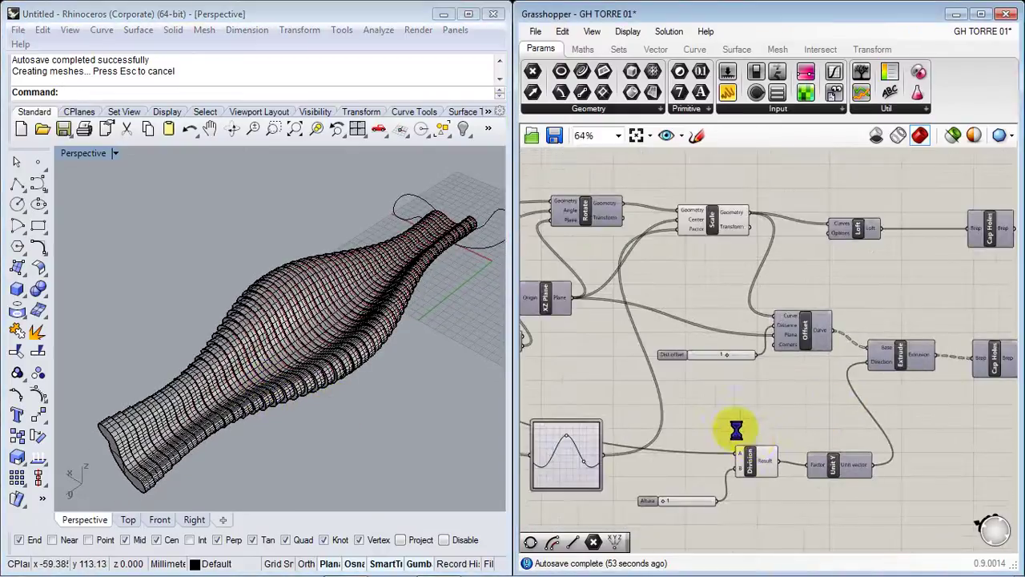
{"action": "right_click_drag", "start_coordinate": [737, 428], "coordinate": [858, 424]}
{"action": "scroll", "coordinate": [913, 427], "scroll_direction": "down", "scroll_amount": 4}
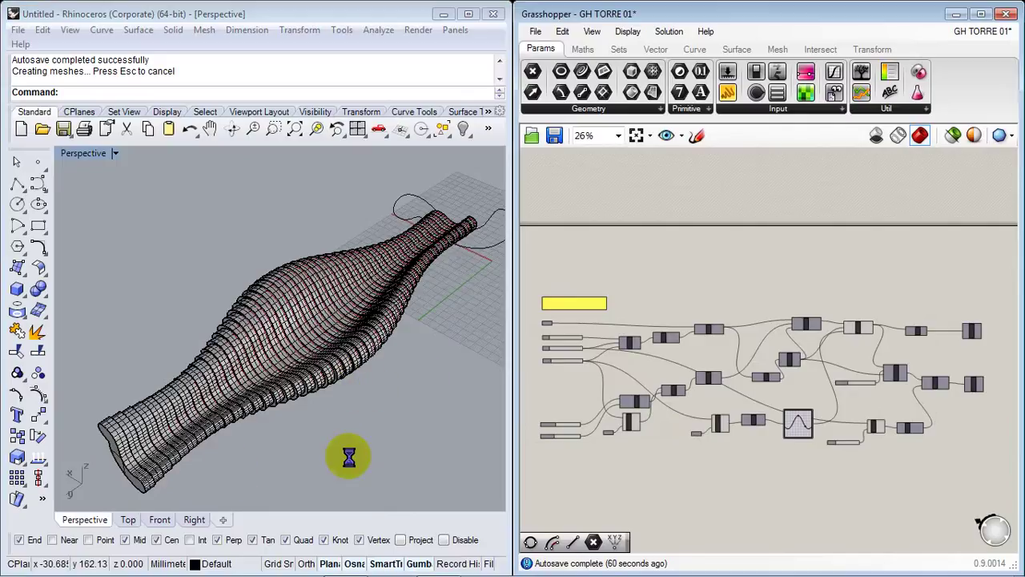
Delete the baked ribs along the far end and middle of the form, keeping those nearest the base curve
{"action": "mouse_move", "coordinate": [349, 456]}
{"action": "right_mouse_down"}
{"action": "mouse_move", "coordinate": [290, 456]}
{"action": "mouse_move", "coordinate": [254, 470]}
{"action": "mouse_move", "coordinate": [272, 452]}
{"action": "mouse_move", "coordinate": [361, 462]}
{"action": "mouse_move", "coordinate": [233, 467]}
{"action": "mouse_move", "coordinate": [240, 456]}
{"action": "mouse_move", "coordinate": [345, 457]}
{"action": "right_mouse_up"}
{"action": "left_click_drag", "start_coordinate": [345, 458], "coordinate": [62, 291]}
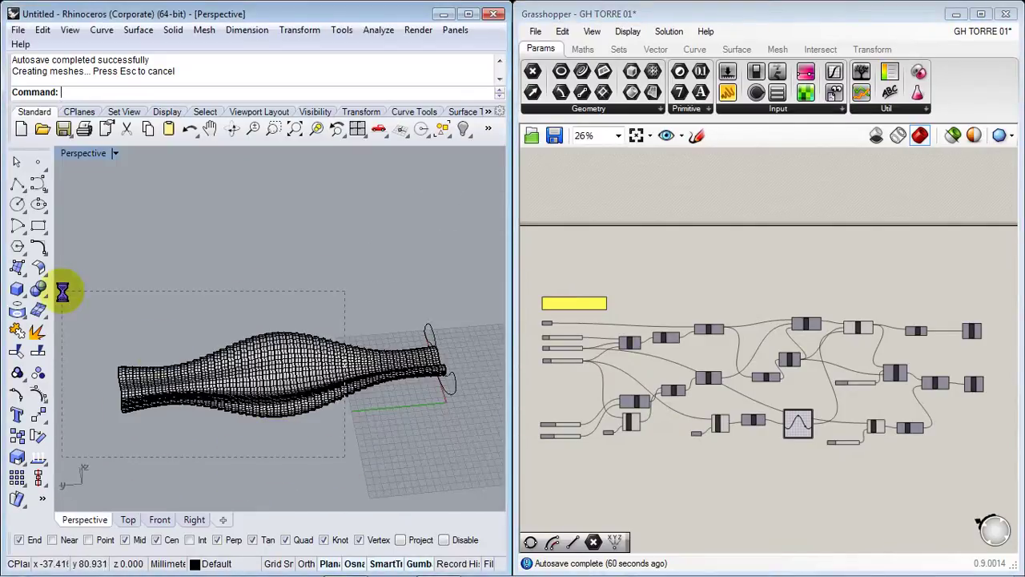
{"action": "key", "text": "Delete"}
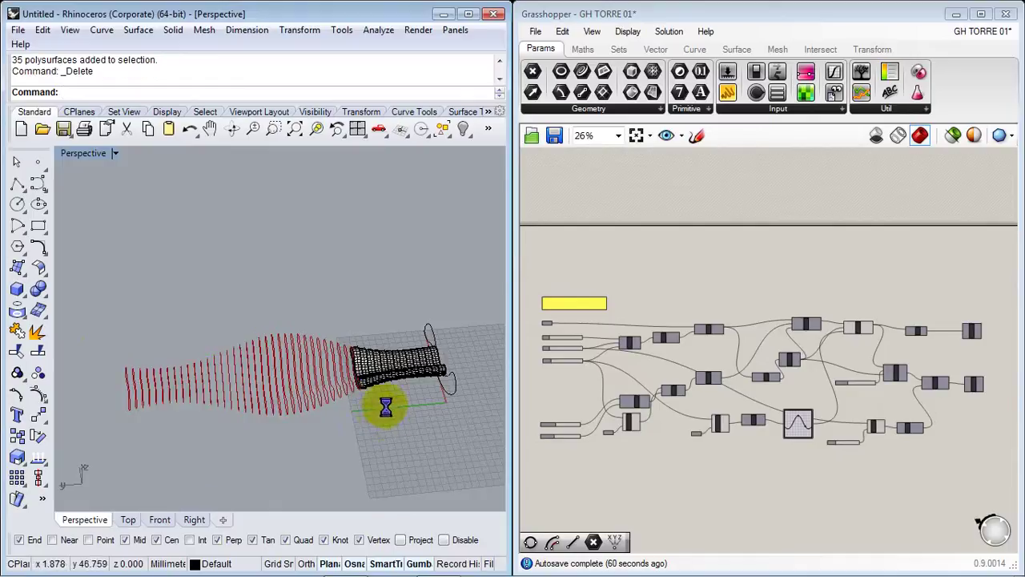
Delete the remaining baked ribs nearest the base curve, leaving only the red preview curves and the base curve
{"action": "scroll", "coordinate": [420, 395], "scroll_direction": "up", "scroll_amount": 4}
{"action": "left_click_drag", "start_coordinate": [410, 407], "coordinate": [286, 308]}
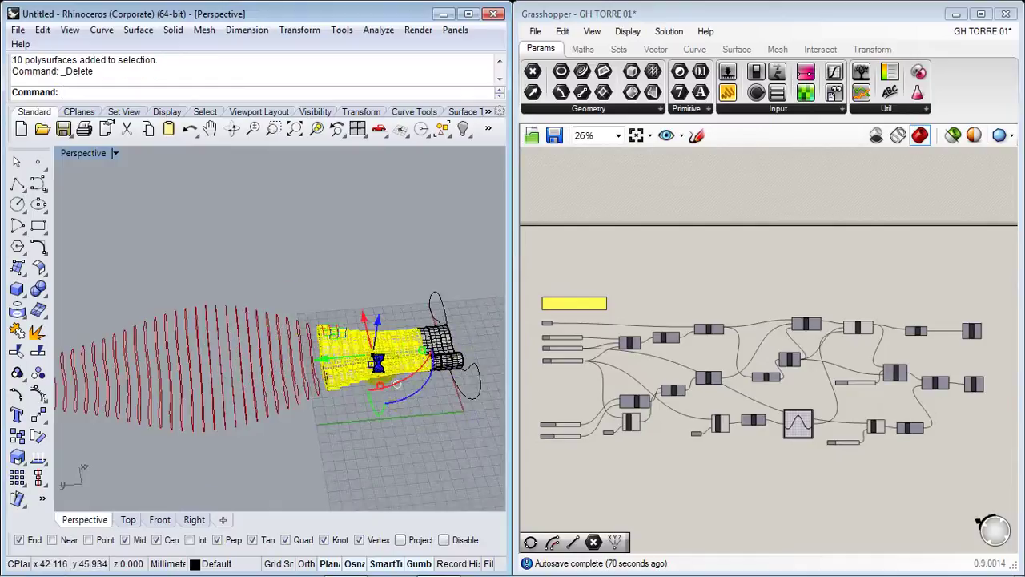
{"action": "key", "text": "Delete"}
{"action": "scroll", "coordinate": [448, 355], "scroll_direction": "up", "scroll_amount": 8}
{"action": "left_click", "coordinate": [494, 373]}
{"action": "key", "text": "Delete"}
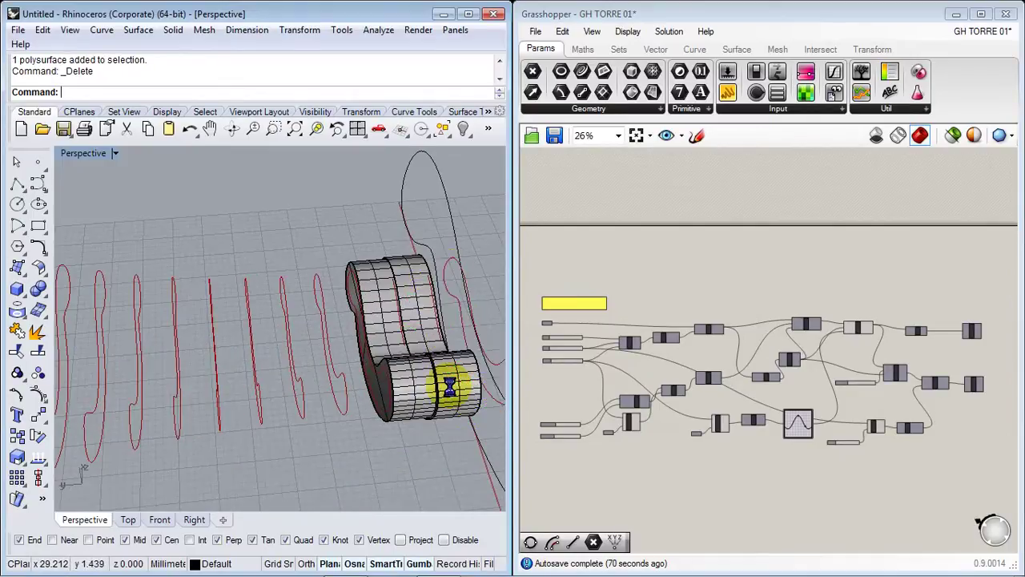
{"action": "left_click", "coordinate": [449, 387]}
{"action": "key", "text": "Delete"}
{"action": "left_click", "coordinate": [402, 394]}
{"action": "key", "text": "Delete"}
In the Front view, draw a closed, wavy L-shaped interpolated curve with InterpCrv beside the existing base curve
{"action": "right_click_drag", "start_coordinate": [400, 396], "coordinate": [501, 352]}
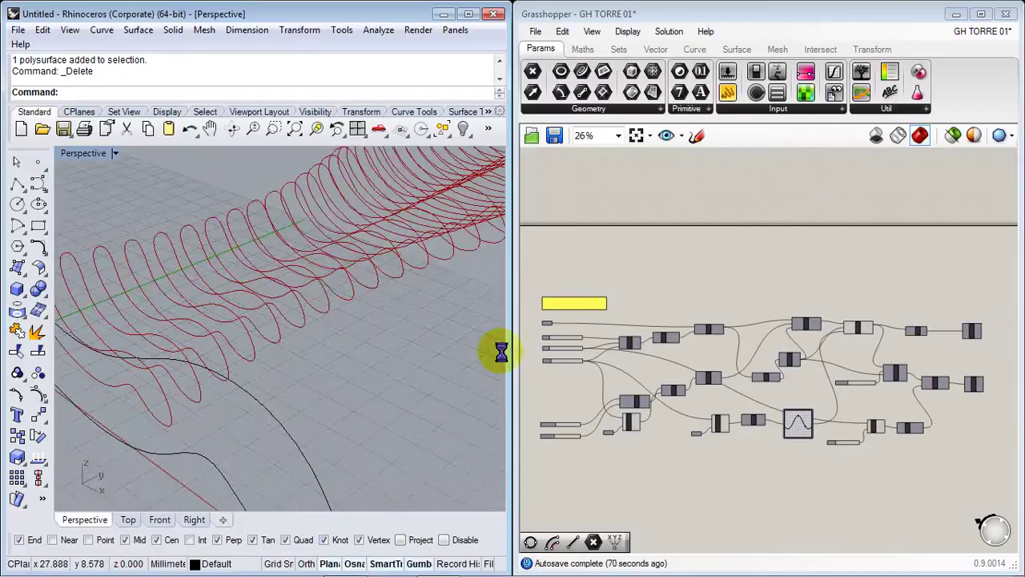
{"action": "scroll", "coordinate": [229, 393], "scroll_direction": "down", "scroll_amount": 10}
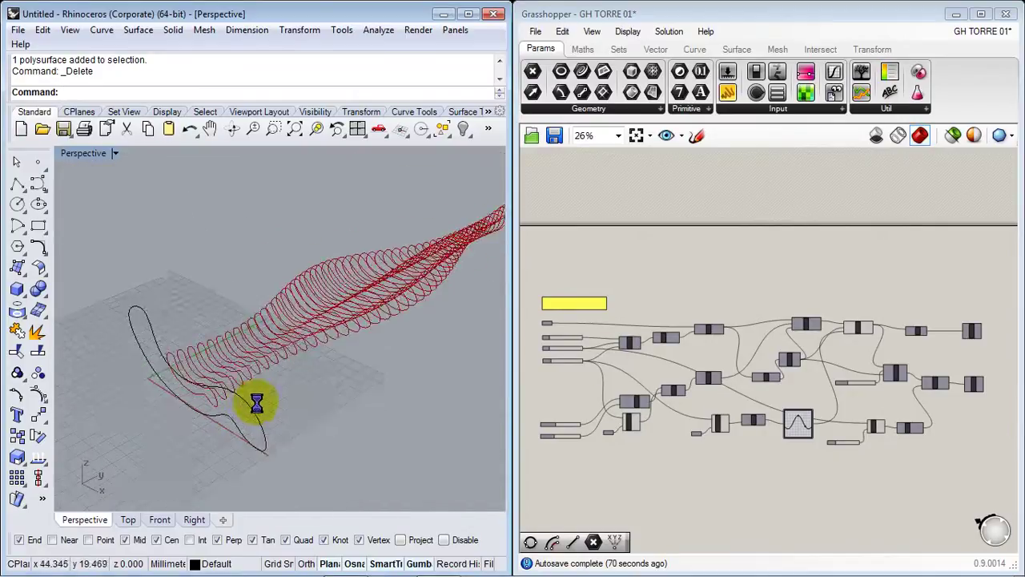
{"action": "scroll", "coordinate": [298, 412], "scroll_direction": "down", "scroll_amount": 4}
{"action": "right_click_drag", "start_coordinate": [385, 430], "coordinate": [349, 405], "text": "shift"}
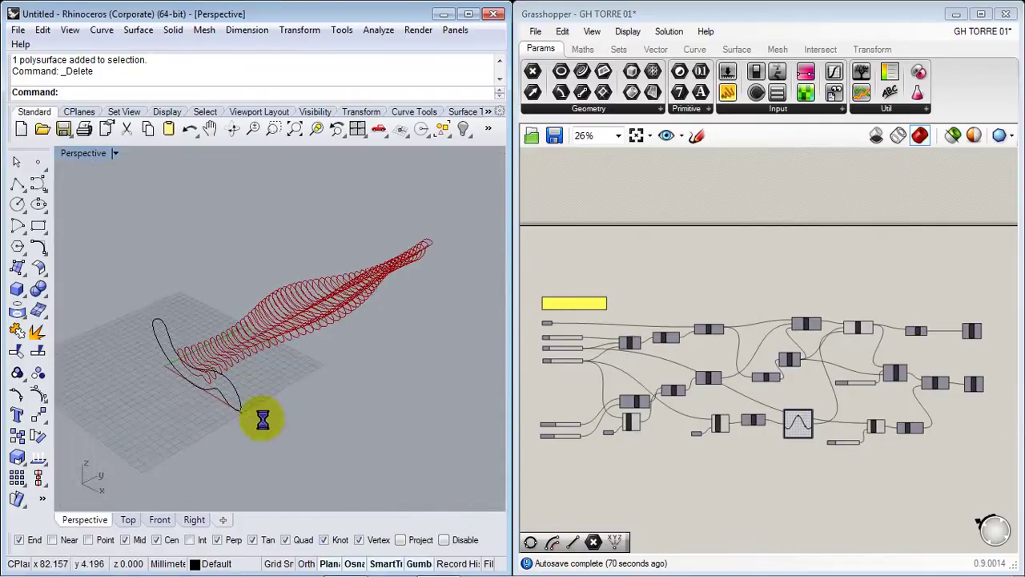
{"action": "left_click", "coordinate": [160, 520]}
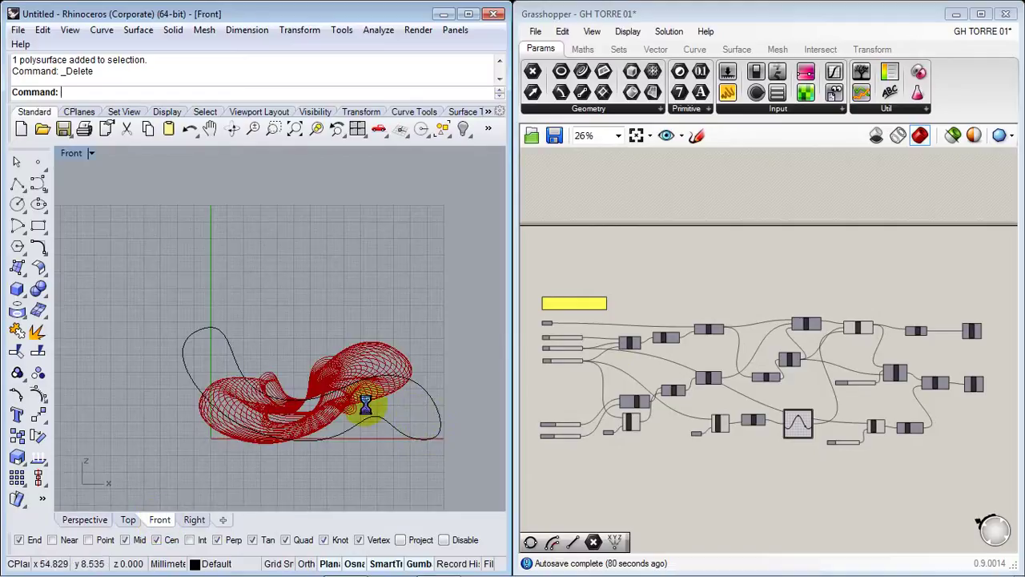
{"action": "right_click_drag", "start_coordinate": [366, 405], "coordinate": [299, 398]}
{"action": "scroll", "coordinate": [300, 398], "scroll_direction": "down", "scroll_amount": 6}
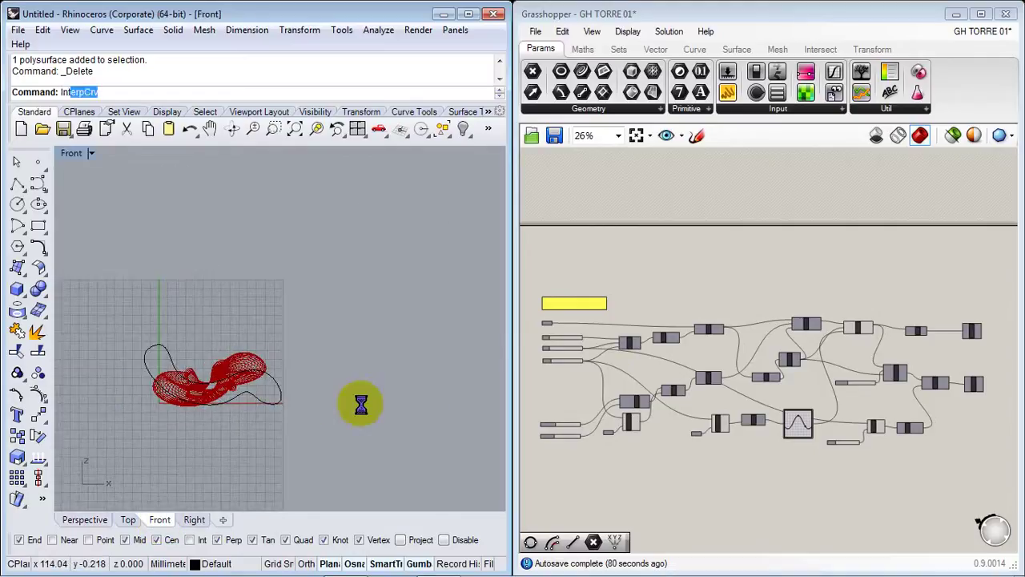
{"action": "key", "text": "Return"}
{"action": "scroll", "coordinate": [364, 404], "scroll_direction": "up", "scroll_amount": 3}
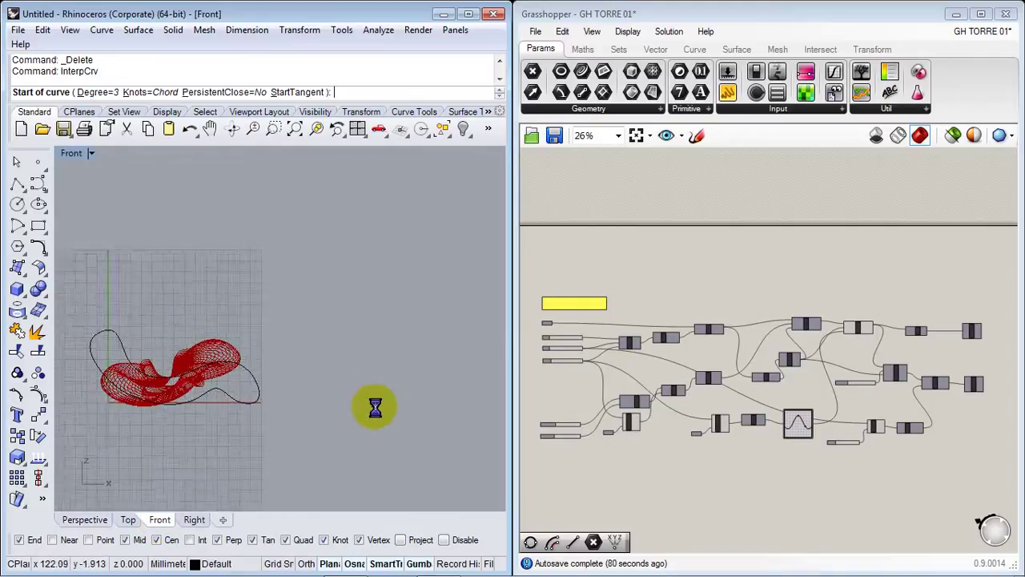
{"action": "left_click", "coordinate": [311, 300]}
{"action": "left_click", "coordinate": [303, 320]}
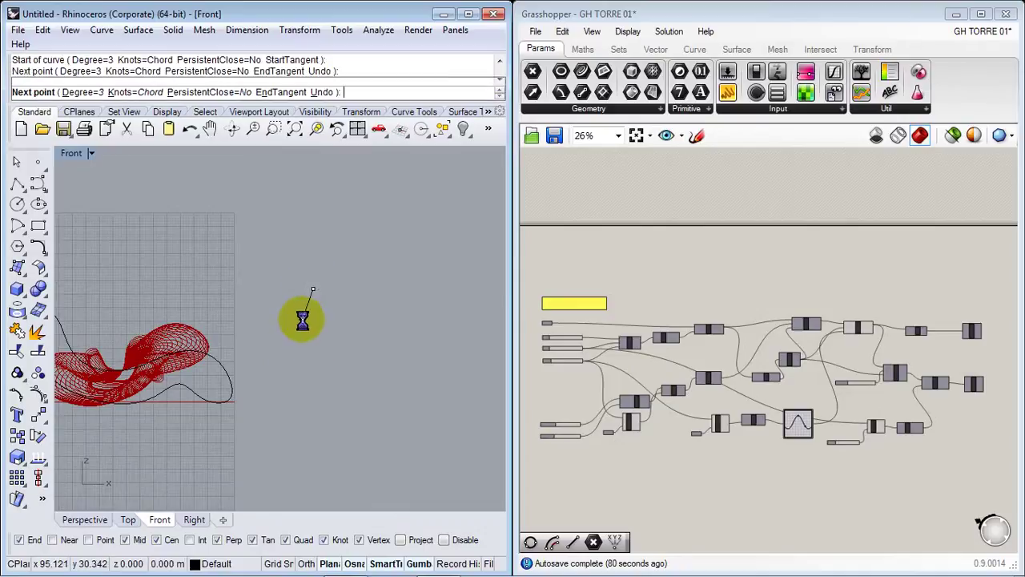
{"action": "left_click", "coordinate": [301, 362]}
{"action": "left_click", "coordinate": [323, 359]}
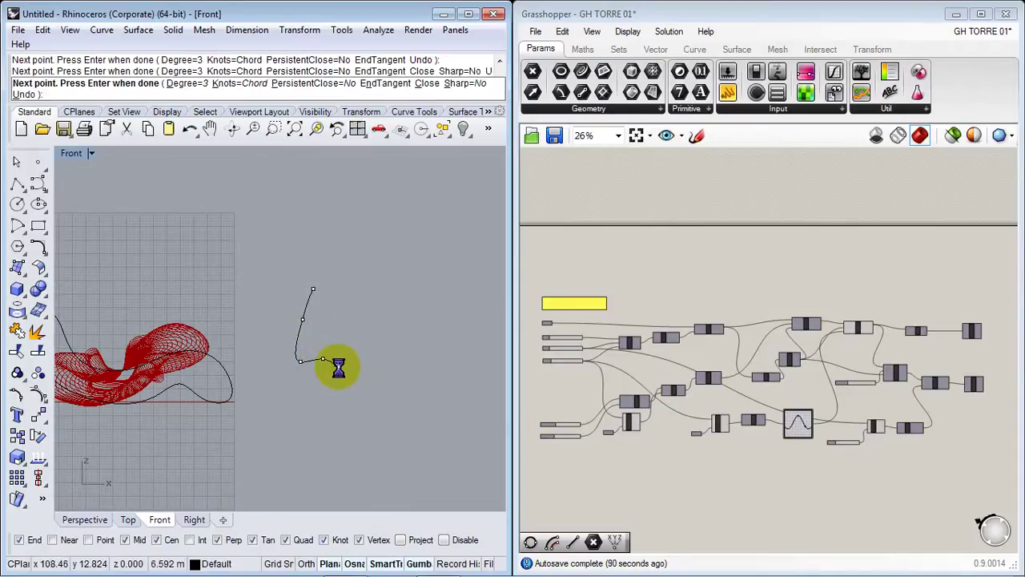
{"action": "left_click", "coordinate": [333, 399]}
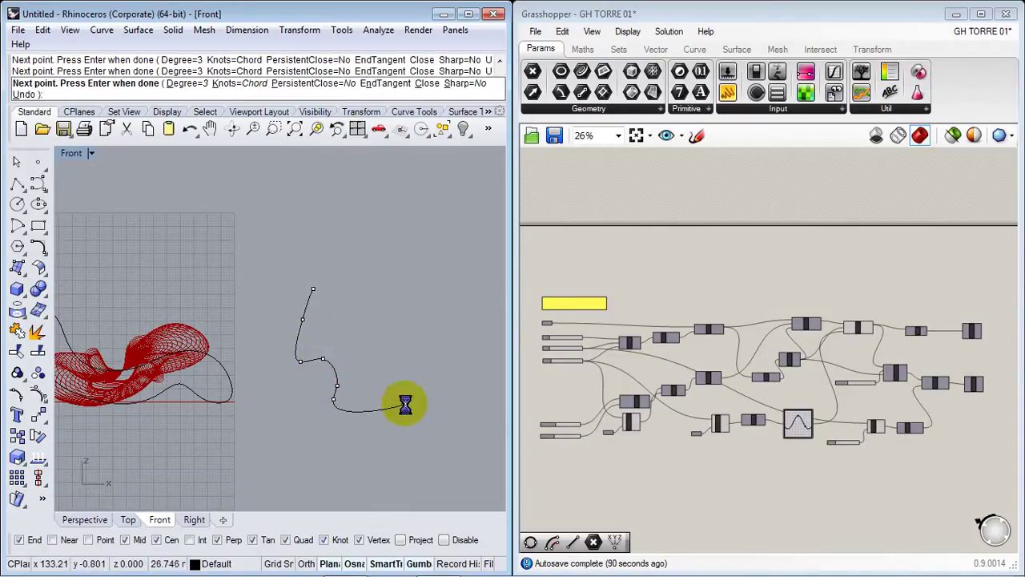
{"action": "left_click", "coordinate": [406, 404]}
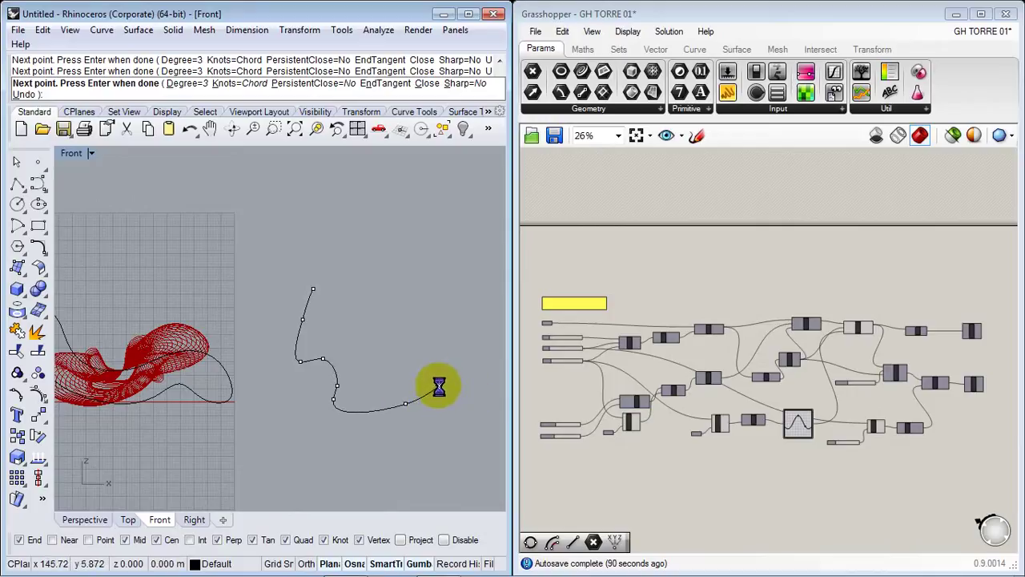
{"action": "left_click", "coordinate": [439, 387]}
{"action": "left_click", "coordinate": [484, 401]}
{"action": "left_click", "coordinate": [449, 355]}
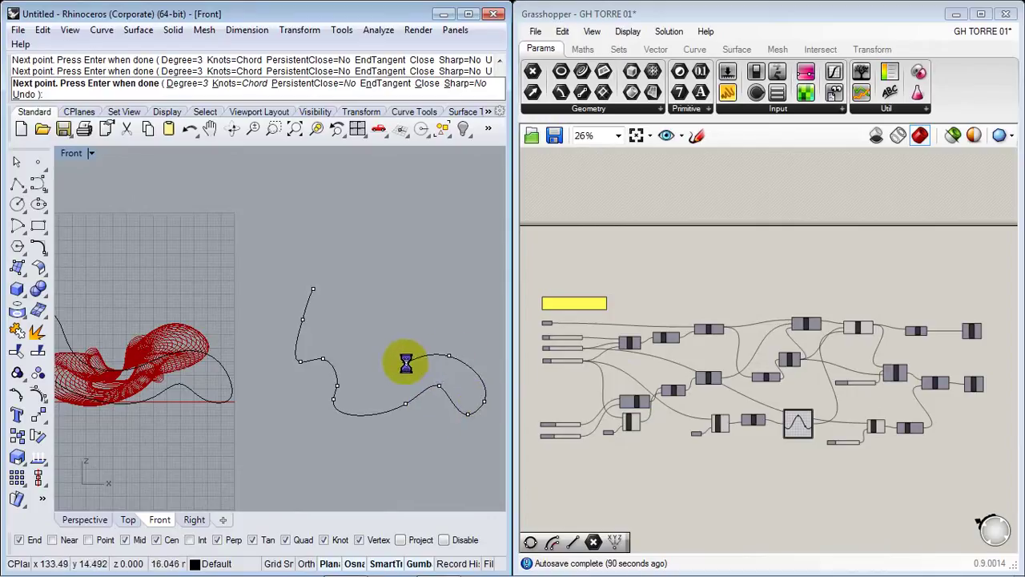
{"action": "left_click", "coordinate": [364, 356]}
{"action": "left_click", "coordinate": [341, 313]}
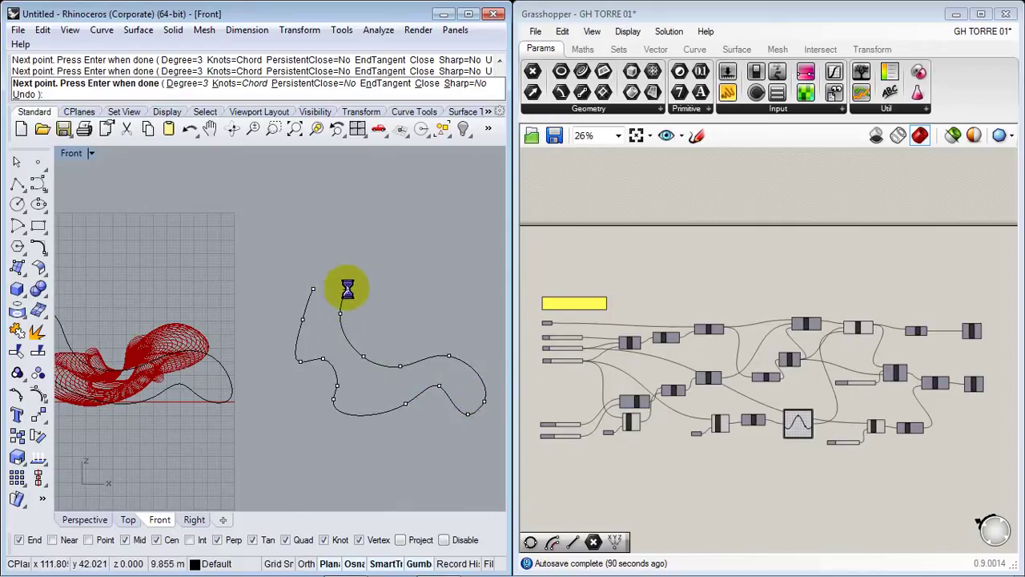
{"action": "left_click", "coordinate": [351, 271]}
{"action": "left_click", "coordinate": [323, 260]}
{"action": "left_click", "coordinate": [282, 268]}
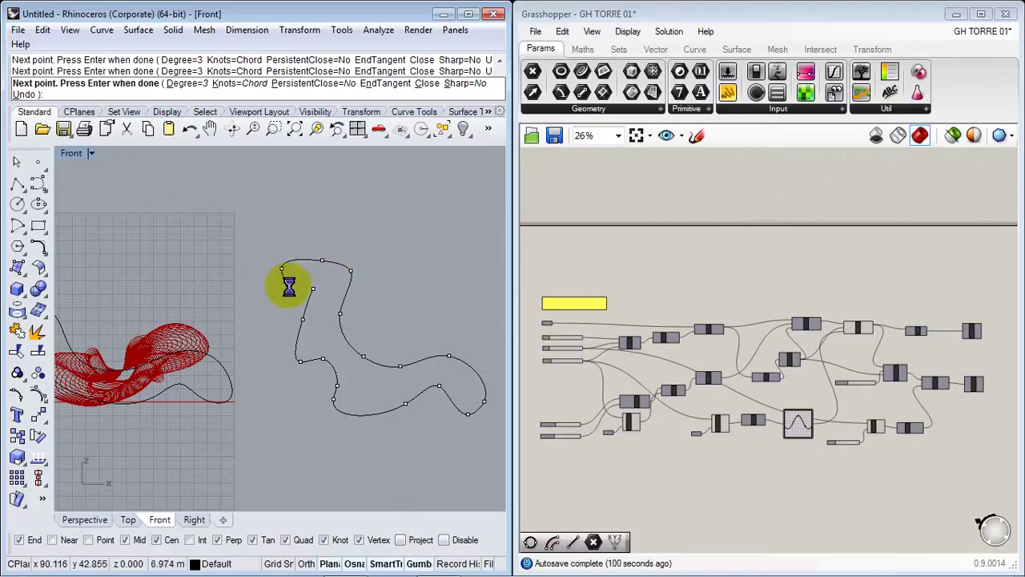
{"action": "key", "text": "Return"}
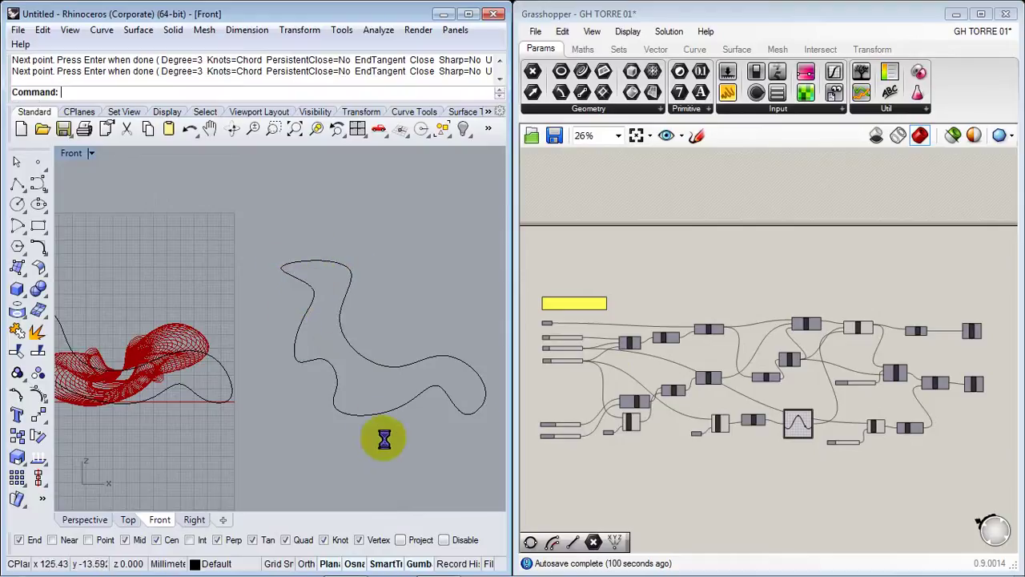
Reference both closed base curves, the original and the new one, in Grasshopper's Curve parameter
{"action": "right_click_drag", "start_coordinate": [622, 390], "coordinate": [736, 367]}
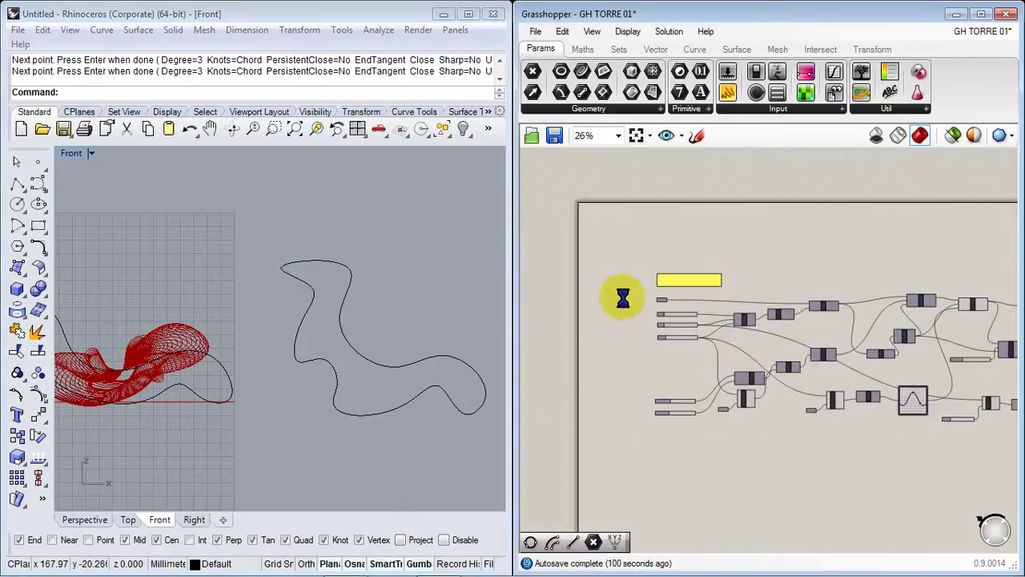
{"action": "scroll", "coordinate": [624, 297], "scroll_direction": "up", "scroll_amount": 3}
{"action": "scroll", "coordinate": [674, 308], "scroll_direction": "up", "scroll_amount": 5}
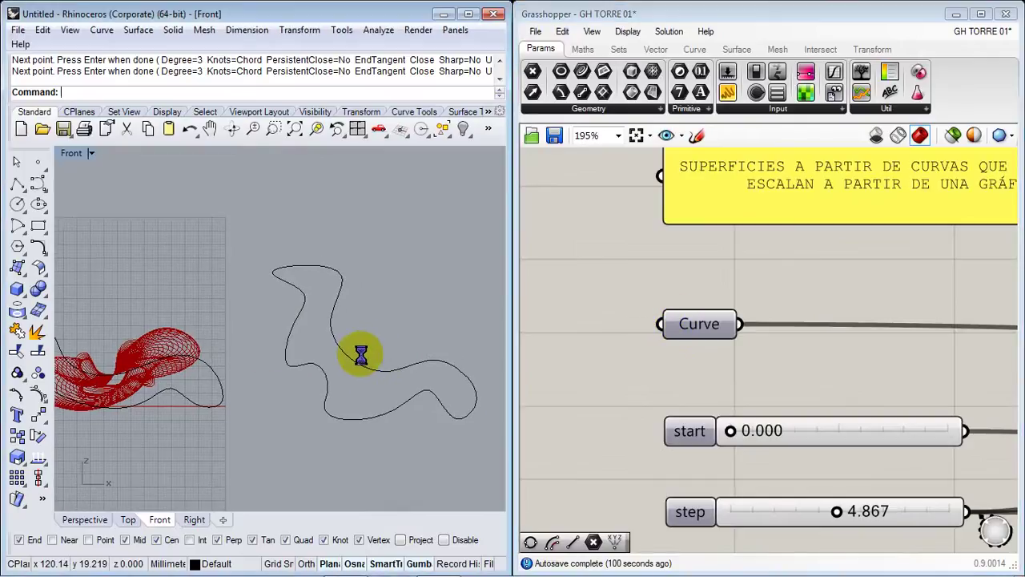
{"action": "left_click", "coordinate": [75, 518]}
{"action": "mouse_move", "coordinate": [289, 366]}
{"action": "right_mouse_down"}
{"action": "mouse_move", "coordinate": [245, 375]}
{"action": "mouse_move", "coordinate": [296, 362]}
{"action": "right_mouse_up"}
{"action": "right_click", "coordinate": [694, 322]}
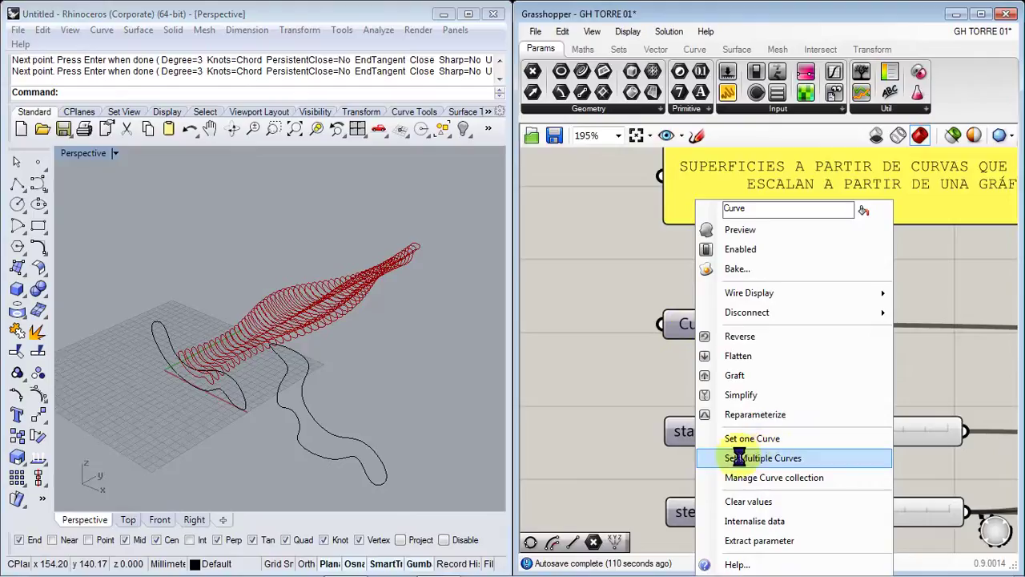
{"action": "left_click", "coordinate": [747, 457]}
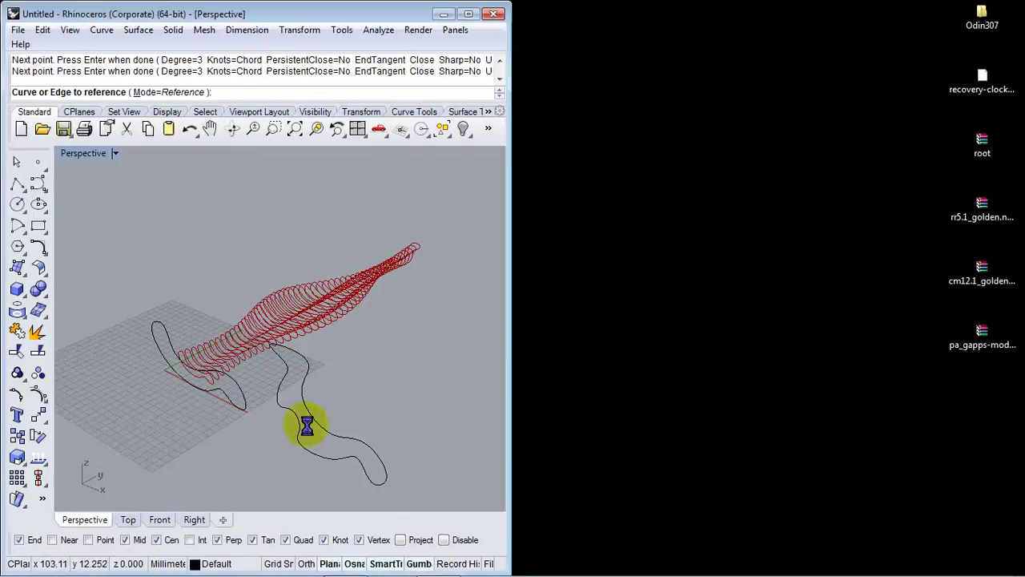
{"action": "left_click", "coordinate": [241, 392]}
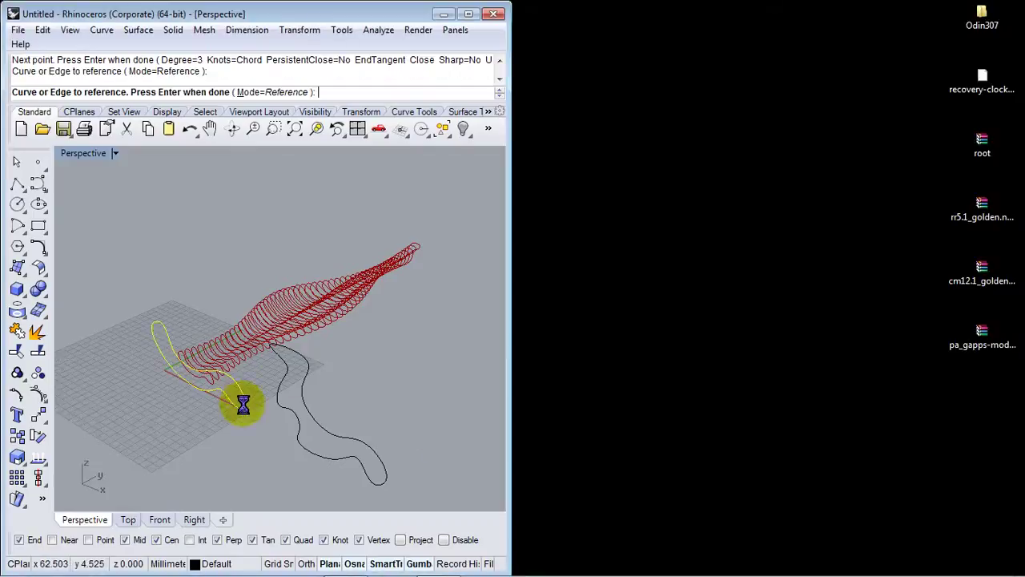
{"action": "left_click", "coordinate": [322, 425]}
{"action": "key", "text": "Return"}
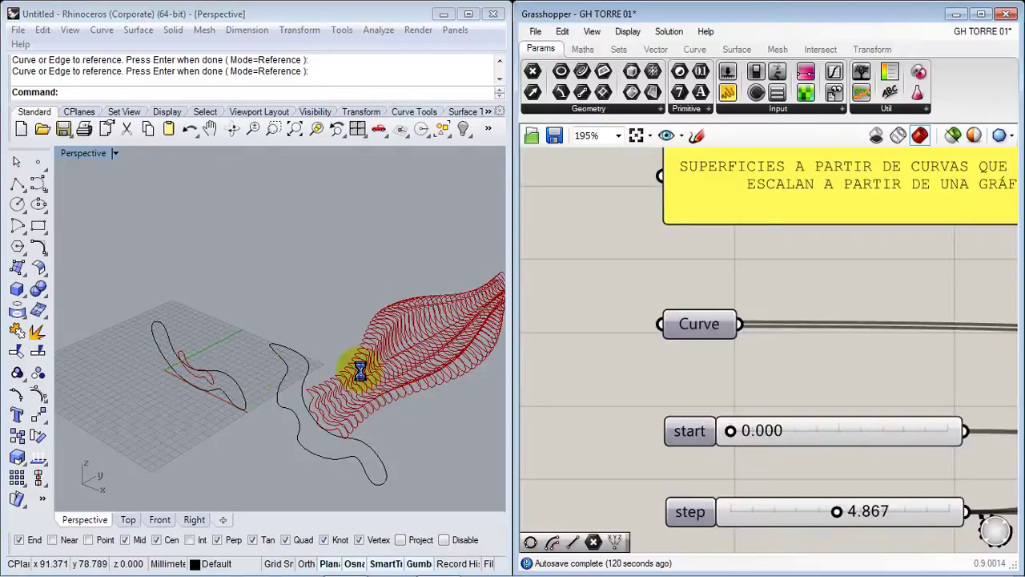
Clear the Curve parameter's values and reference the original and the new closed curve in it again
{"action": "right_click", "coordinate": [694, 323]}
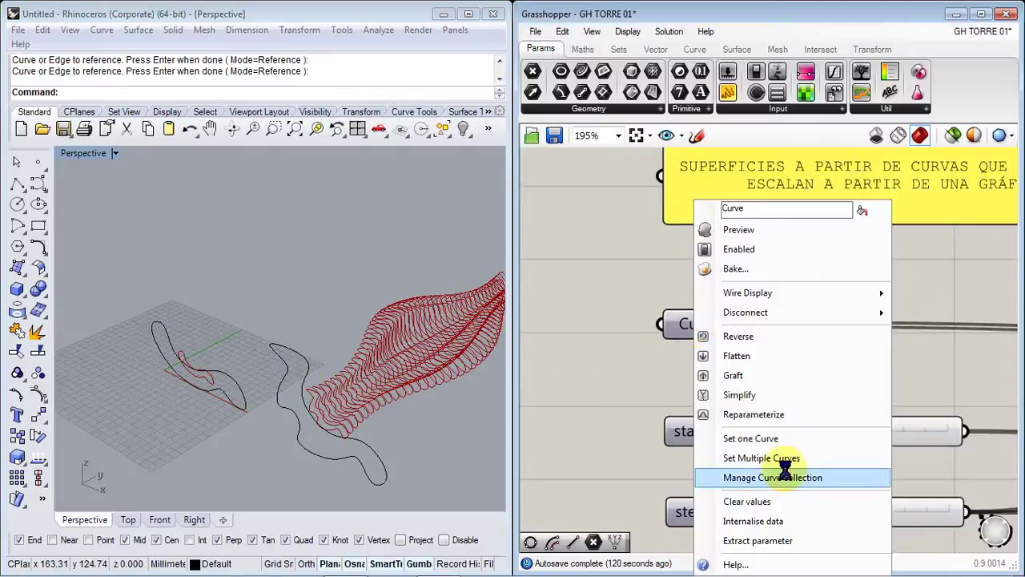
{"action": "left_click", "coordinate": [769, 499]}
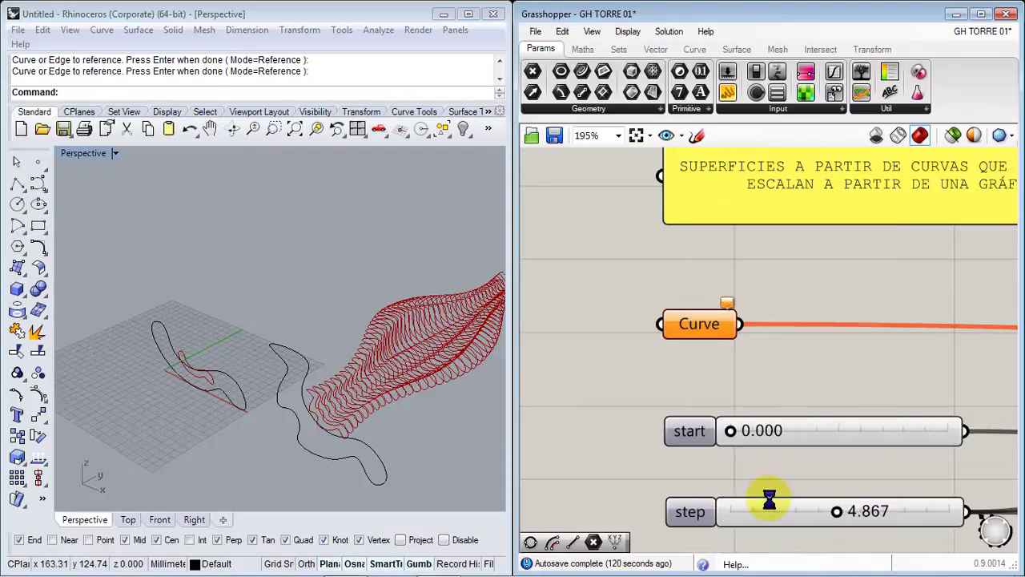
{"action": "right_click", "coordinate": [695, 324]}
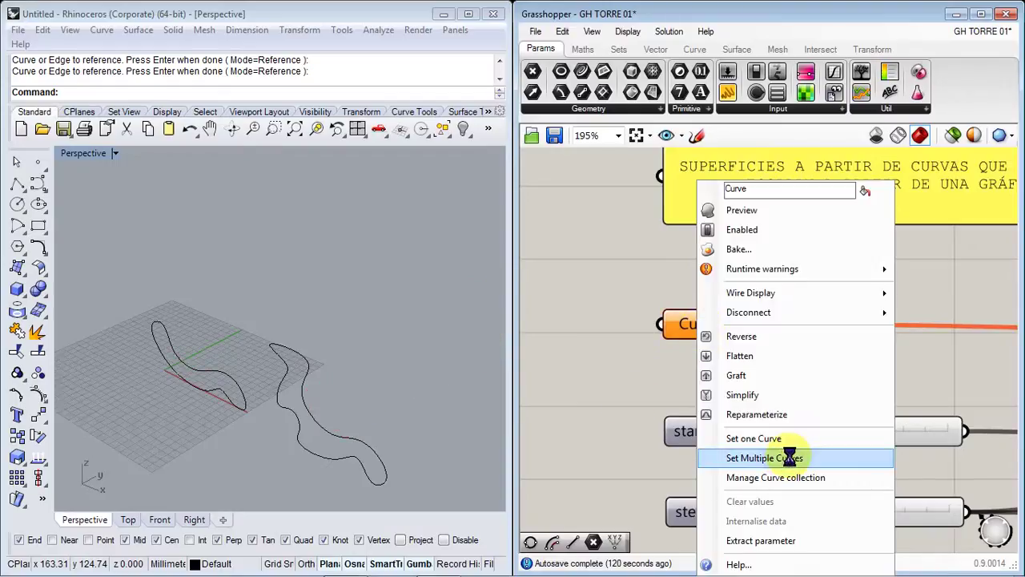
{"action": "left_click", "coordinate": [789, 457]}
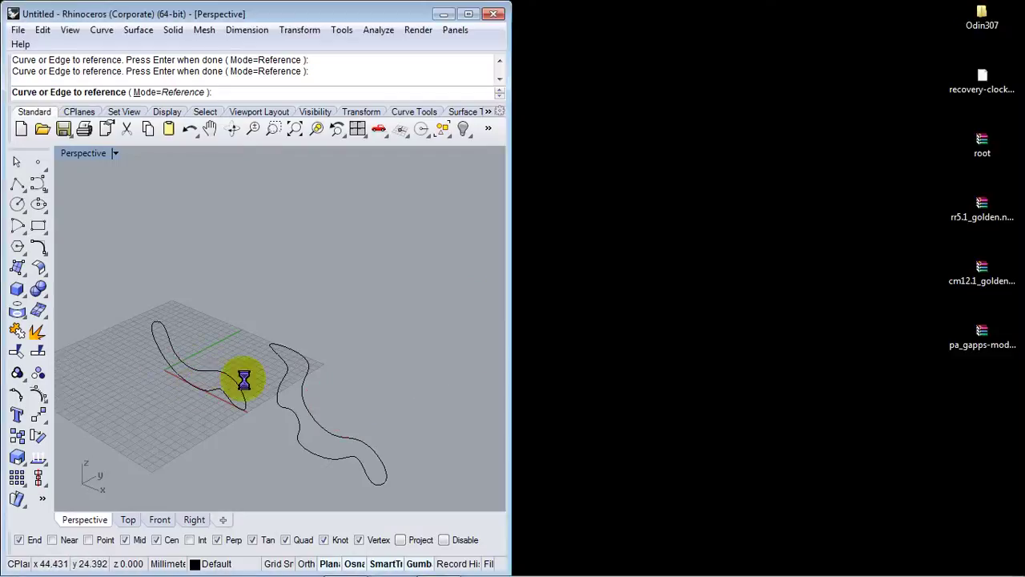
{"action": "left_click", "coordinate": [203, 370]}
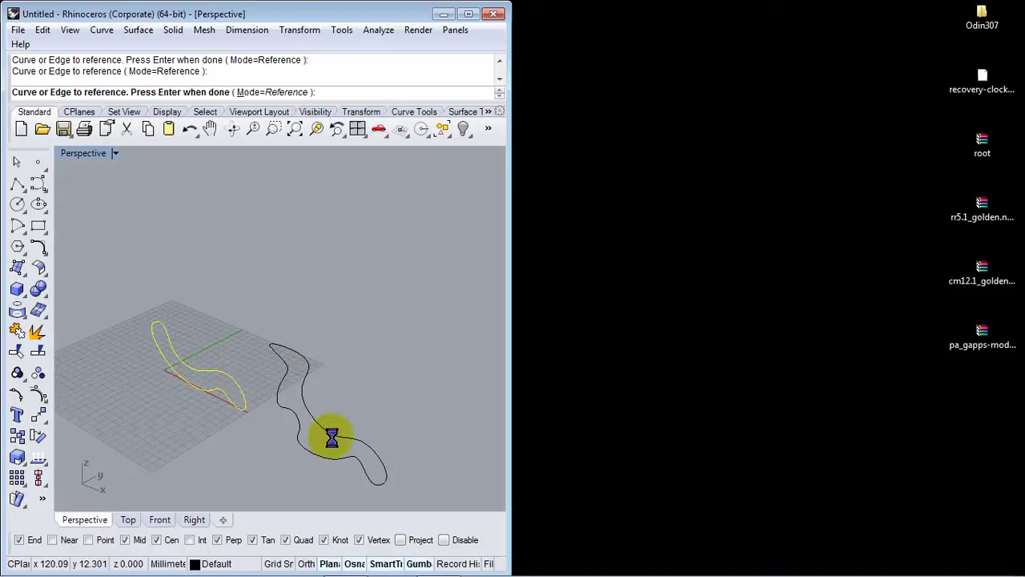
{"action": "left_click", "coordinate": [332, 436]}
{"action": "key", "text": "Return"}
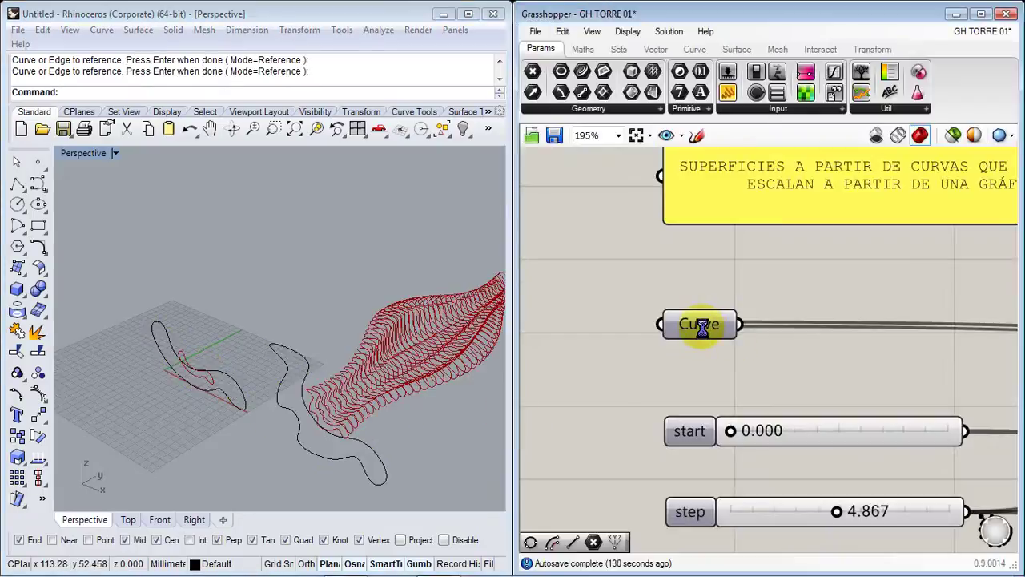
Graft the Curve parameter and inspect the ribbed forms on both base curves in the Perspective view
{"action": "right_click", "coordinate": [702, 325]}
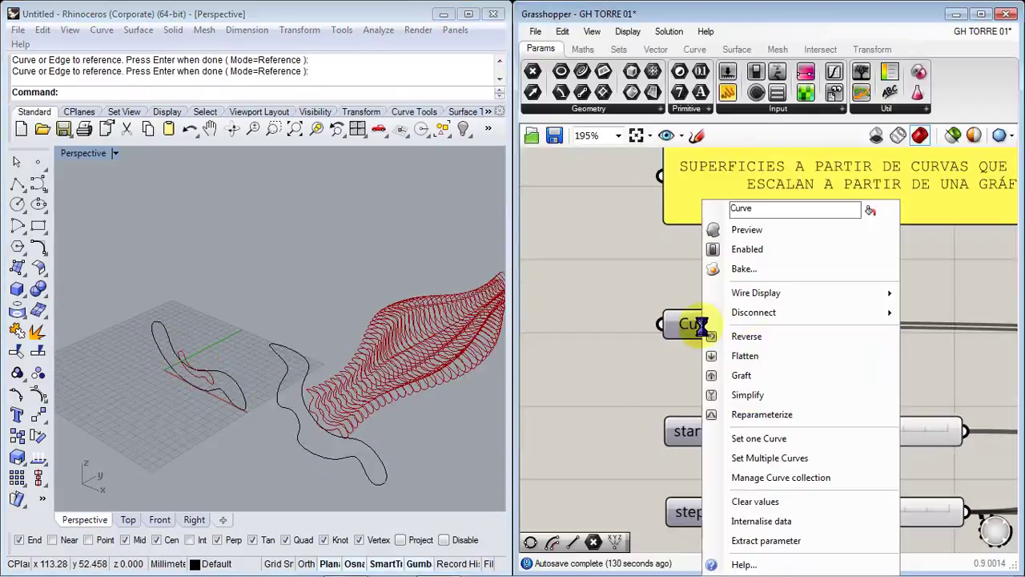
{"action": "left_click", "coordinate": [764, 374]}
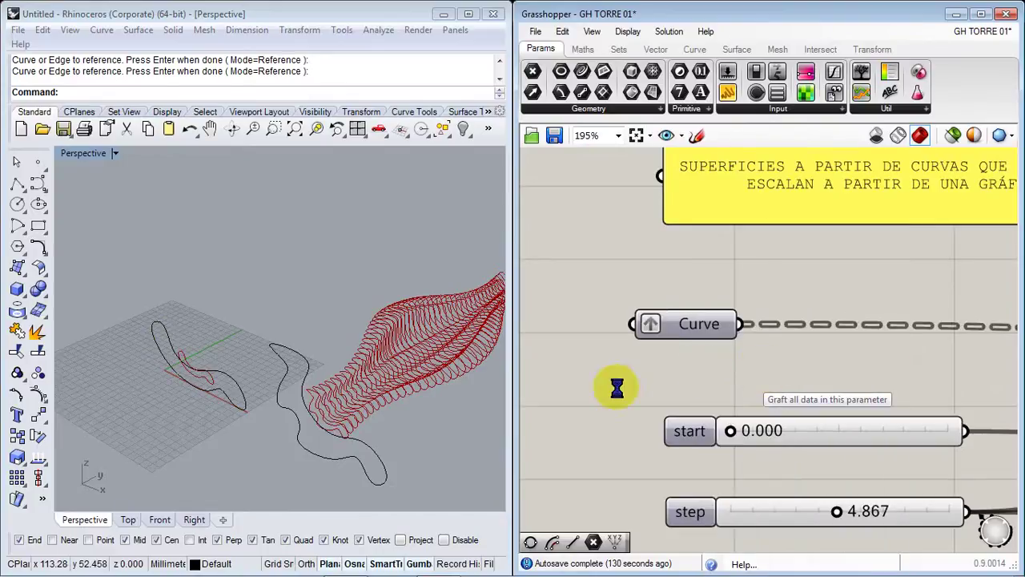
{"action": "right_click_drag", "start_coordinate": [341, 366], "coordinate": [386, 391]}
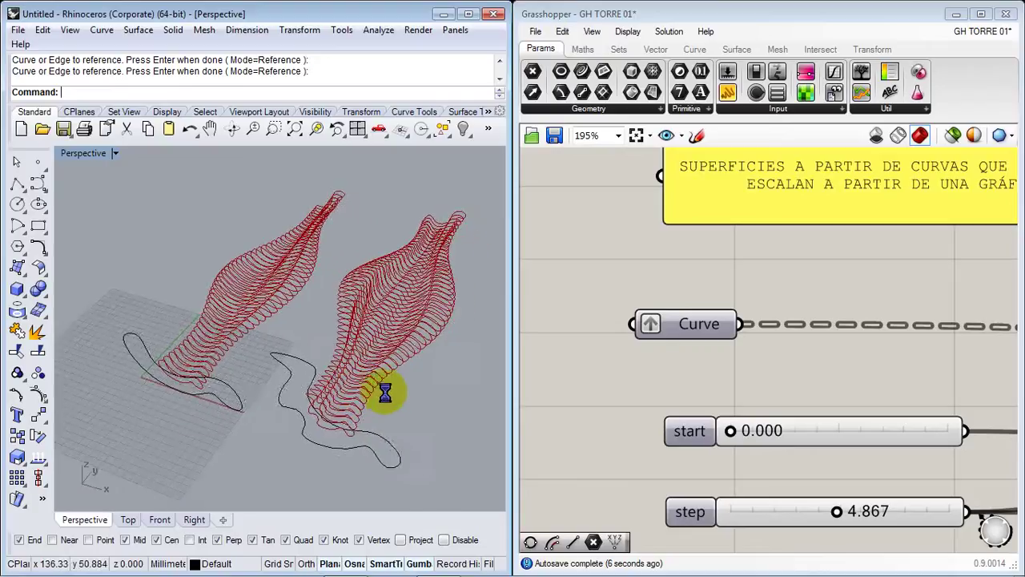
Turn on the preview of the Cap Holes component after Extrude and view the solid ribs on both forms
{"action": "right_click_drag", "start_coordinate": [845, 390], "coordinate": [778, 374]}
{"action": "scroll", "coordinate": [767, 377], "scroll_direction": "down", "scroll_amount": 3}
{"action": "right_click_drag", "start_coordinate": [886, 402], "coordinate": [460, 314]}
{"action": "right_click_drag", "start_coordinate": [943, 311], "coordinate": [630, 319]}
{"action": "right_click_drag", "start_coordinate": [899, 327], "coordinate": [696, 325]}
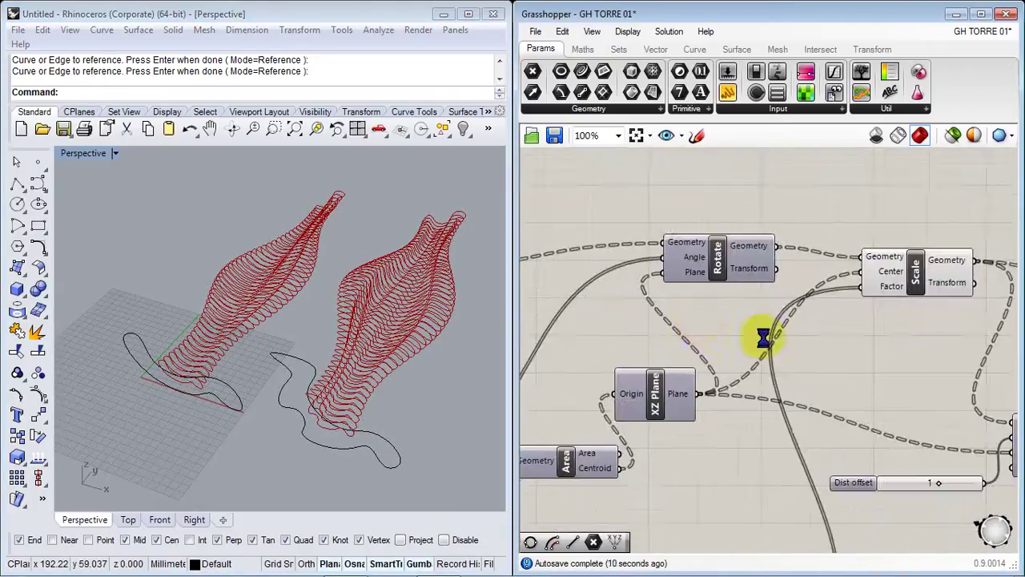
{"action": "scroll", "coordinate": [871, 378], "scroll_direction": "down", "scroll_amount": 3}
{"action": "right_click_drag", "start_coordinate": [925, 399], "coordinate": [629, 350]}
{"action": "scroll", "coordinate": [803, 379], "scroll_direction": "up", "scroll_amount": 4}
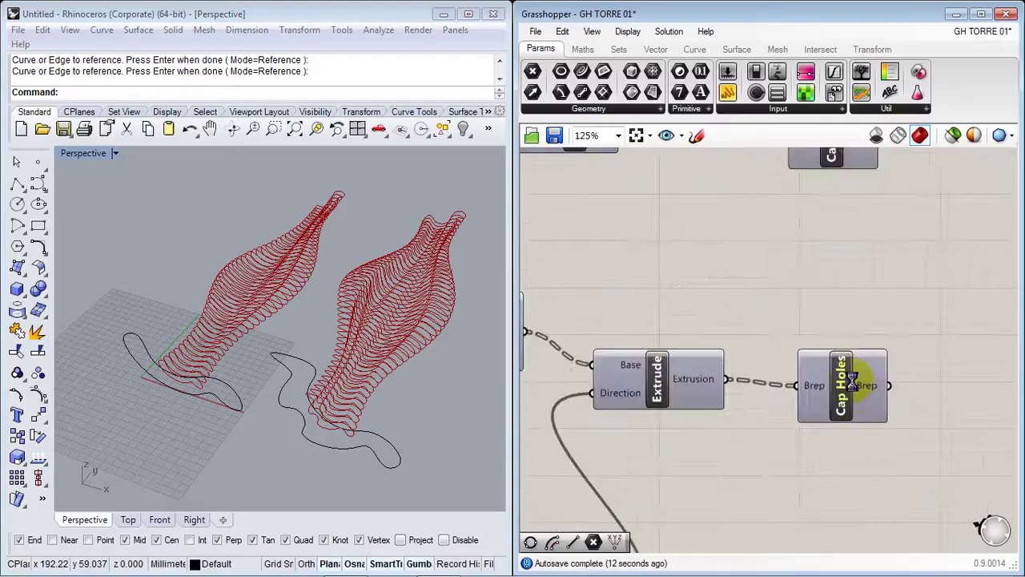
{"action": "right_click", "coordinate": [836, 375]}
{"action": "left_click", "coordinate": [872, 406]}
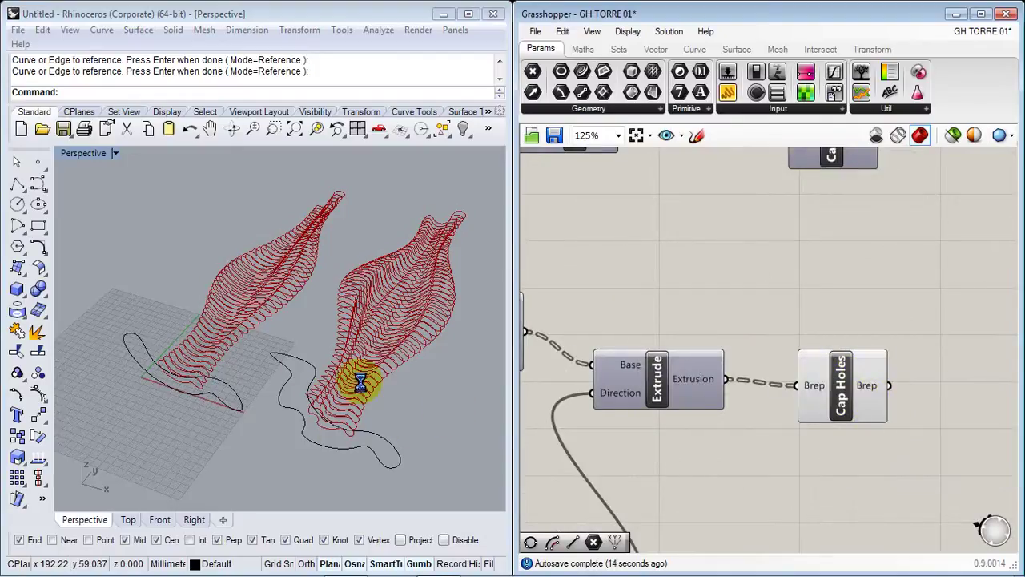
{"action": "right_click_drag", "start_coordinate": [384, 422], "coordinate": [230, 388]}
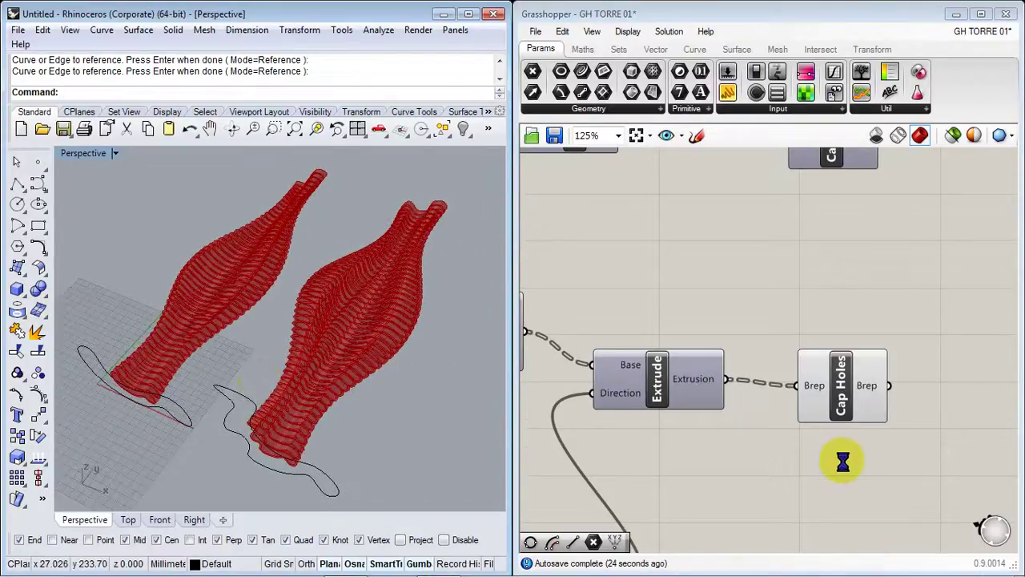
Bake the capped ribs of both forms from the Cap Holes component after Extrude with default attributes and turn off its preview
{"action": "right_click", "coordinate": [827, 388]}
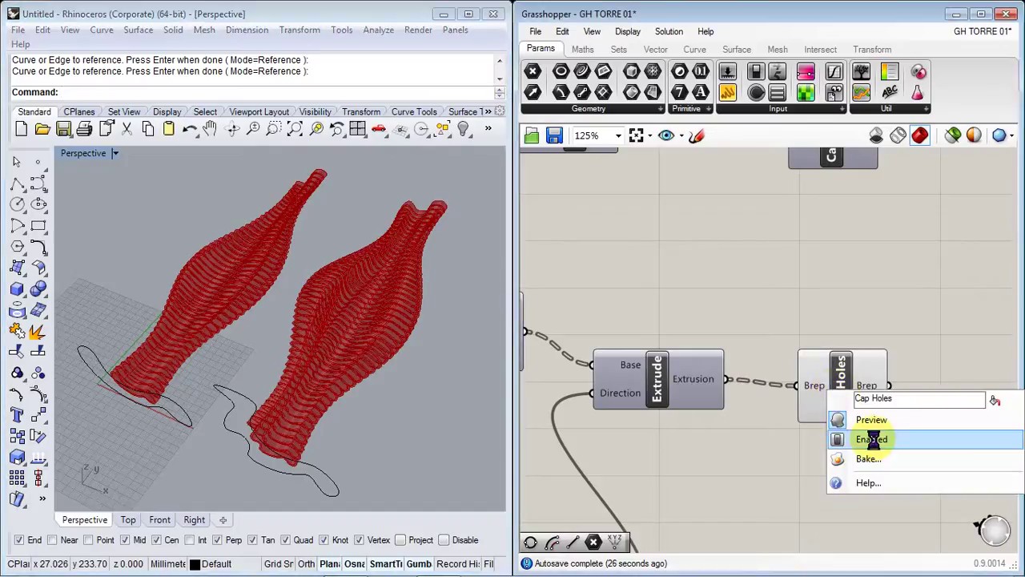
{"action": "left_click", "coordinate": [870, 457]}
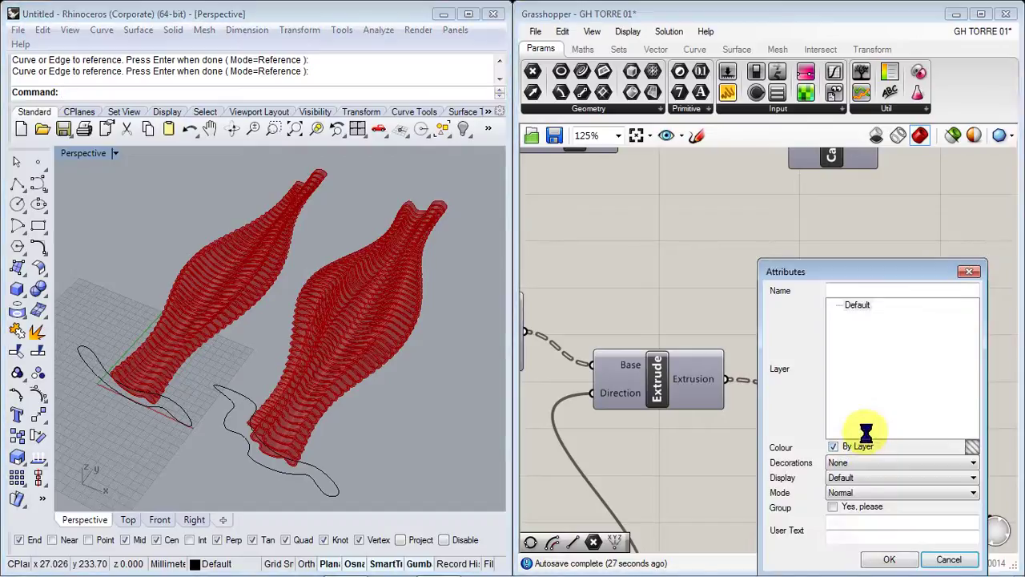
{"action": "left_click", "coordinate": [885, 559]}
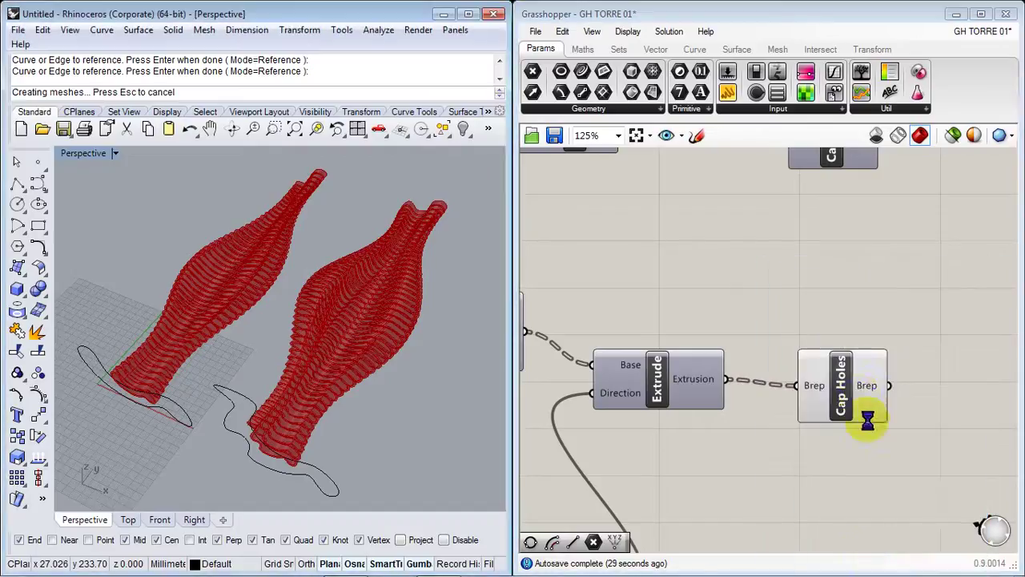
{"action": "right_click", "coordinate": [829, 382]}
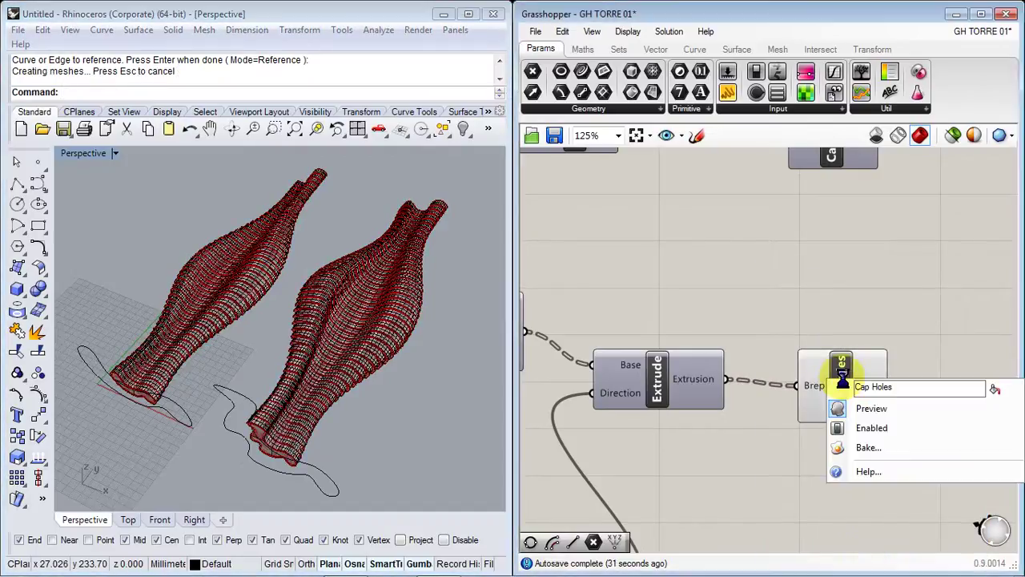
{"action": "left_click", "coordinate": [892, 409]}
{"action": "right_click_drag", "start_coordinate": [380, 417], "coordinate": [348, 390]}
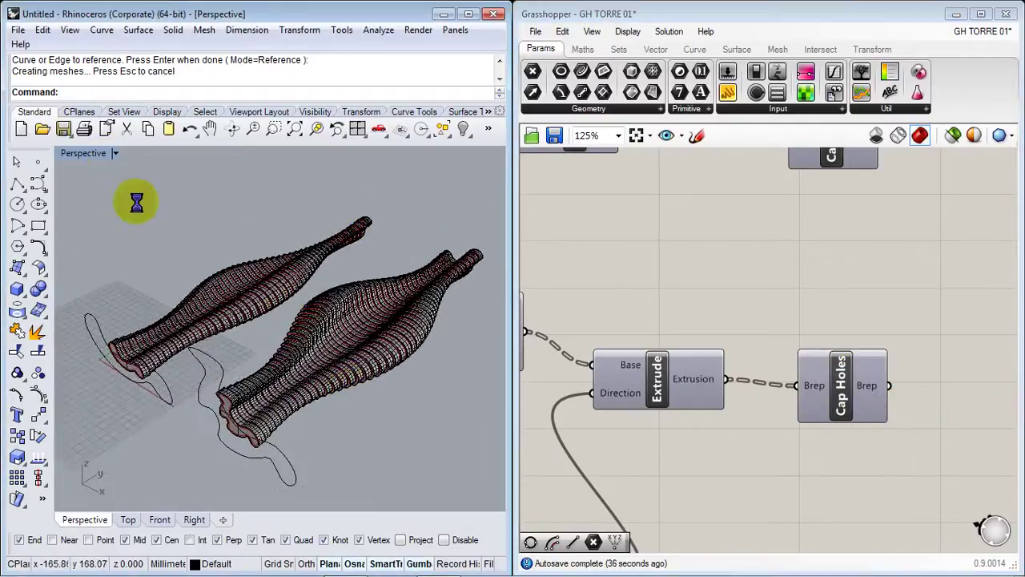
Set the Perspective viewport's display mode to Rendered
{"action": "left_click", "coordinate": [113, 153]}
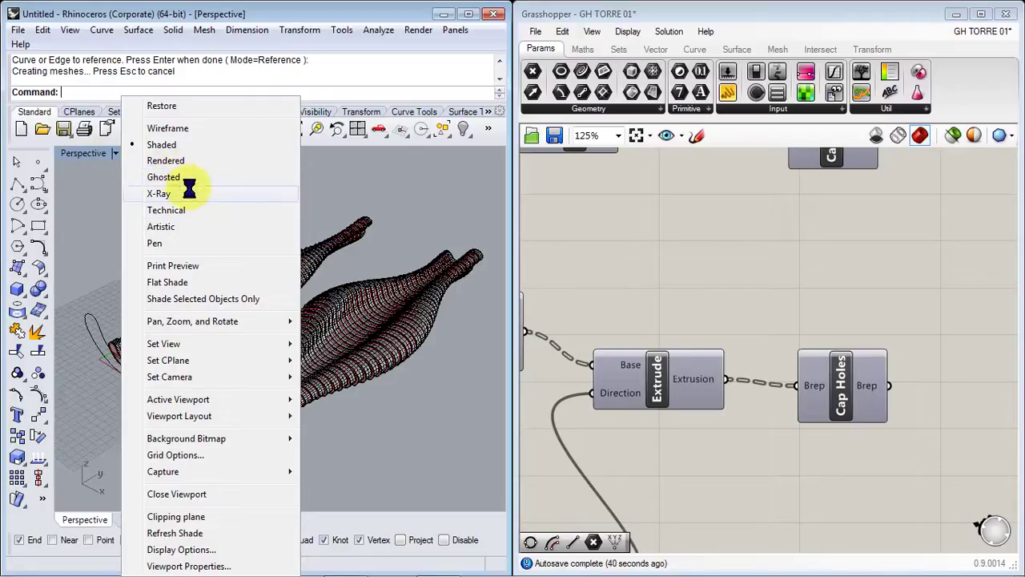
{"action": "left_click", "coordinate": [187, 160]}
{"action": "right_click_drag", "start_coordinate": [304, 313], "coordinate": [330, 373]}
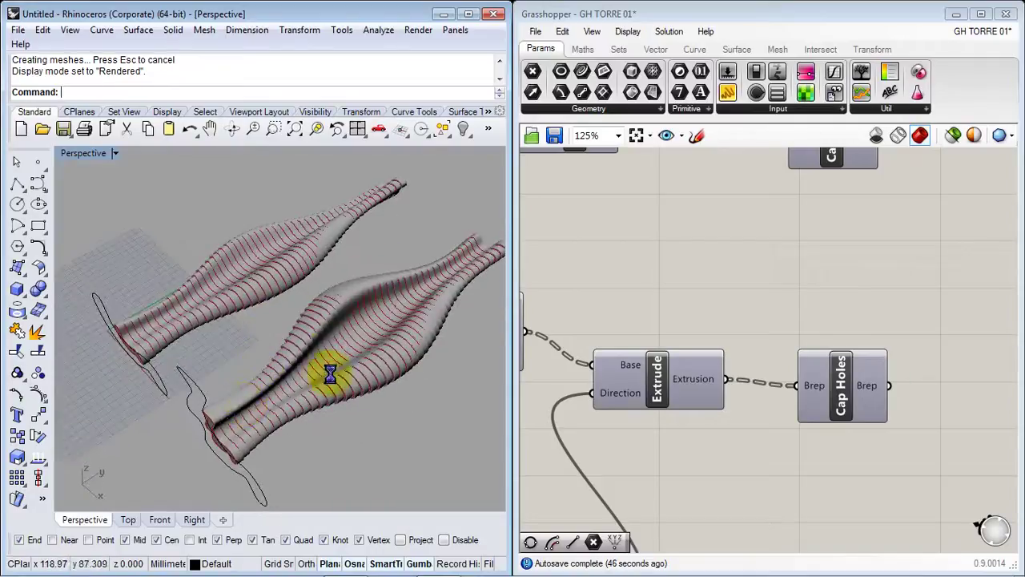
Examine the rendered ribbed forms on both base curves from several angles and review the complete Grasshopper definition
{"action": "right_click_drag", "start_coordinate": [554, 391], "coordinate": [833, 373]}
{"action": "scroll", "coordinate": [830, 391], "scroll_direction": "down", "scroll_amount": 5}
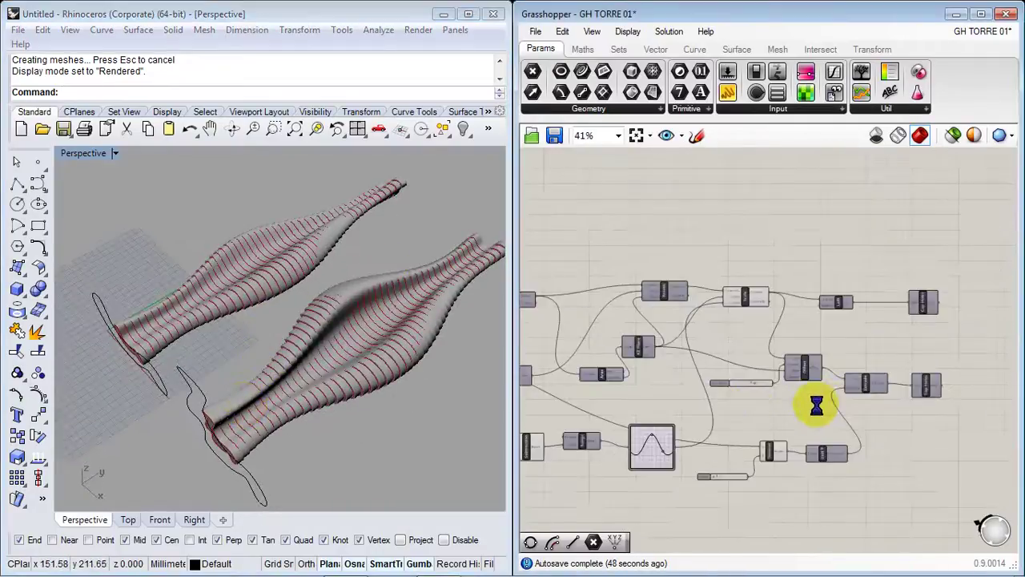
{"action": "right_click_drag", "start_coordinate": [747, 407], "coordinate": [956, 398]}
{"action": "right_click_drag", "start_coordinate": [381, 382], "coordinate": [283, 414]}
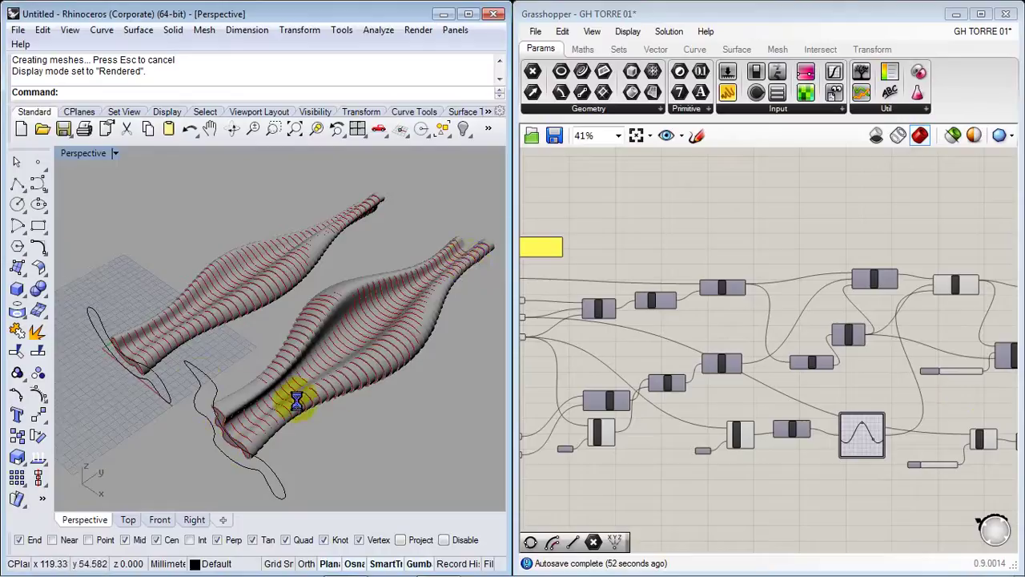
{"action": "right_click_drag", "start_coordinate": [373, 338], "coordinate": [148, 348]}
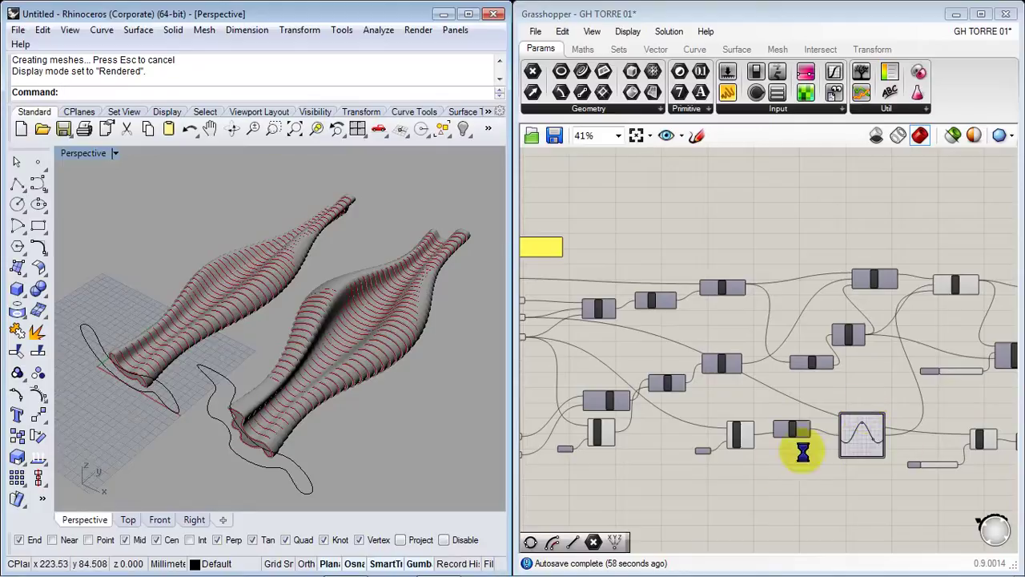
{"action": "right_click_drag", "start_coordinate": [223, 418], "coordinate": [222, 387]}
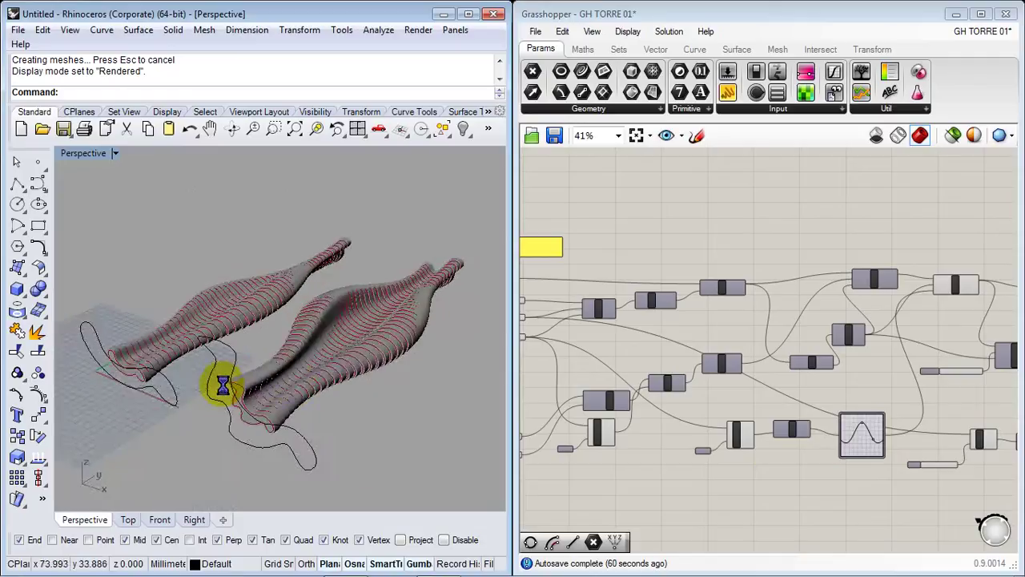
{"action": "right_click_drag", "start_coordinate": [315, 406], "coordinate": [365, 424]}
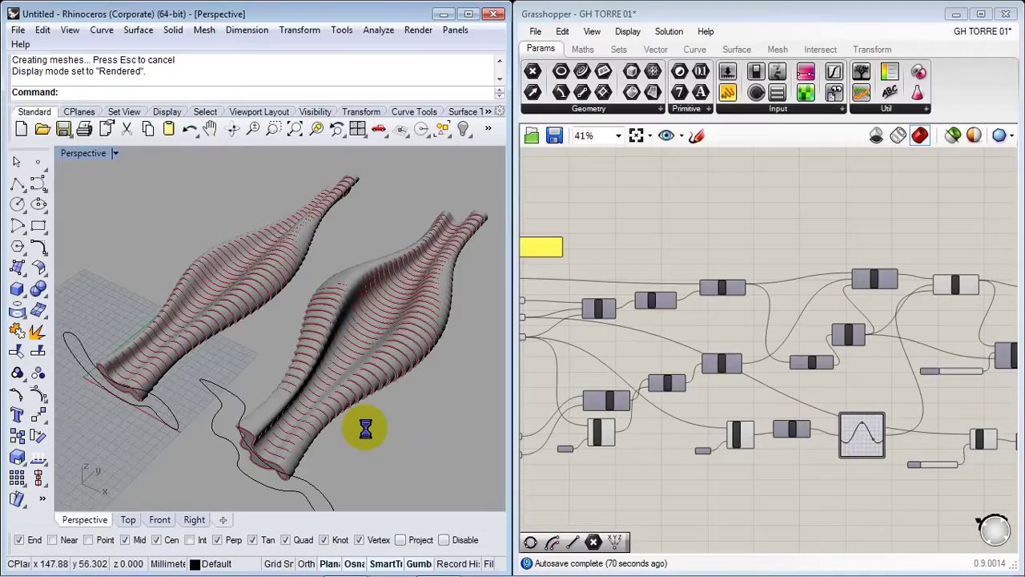
{"action": "scroll", "coordinate": [661, 482], "scroll_direction": "down", "scroll_amount": 3}
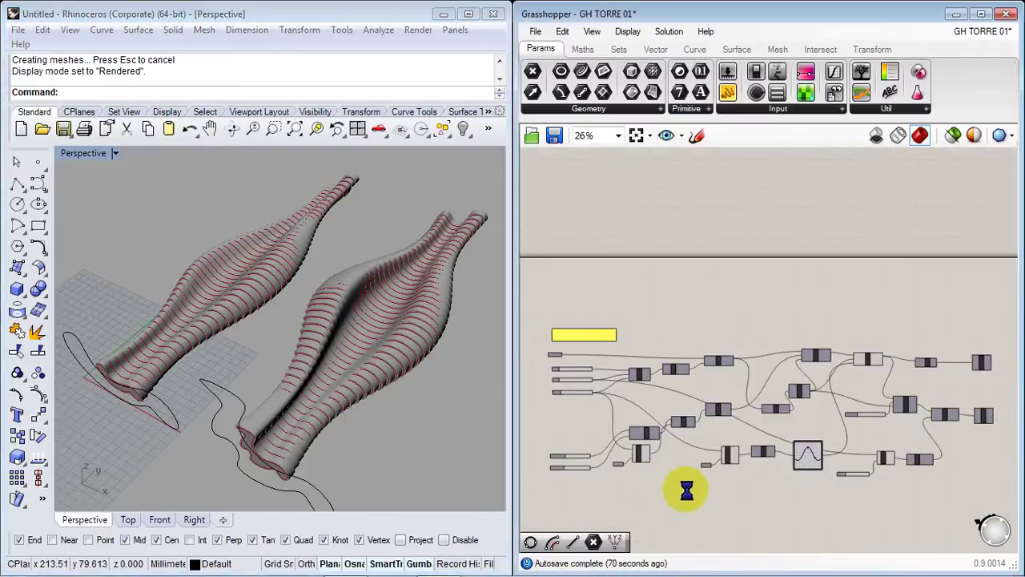
{"action": "right_click_drag", "start_coordinate": [686, 490], "coordinate": [687, 460]}
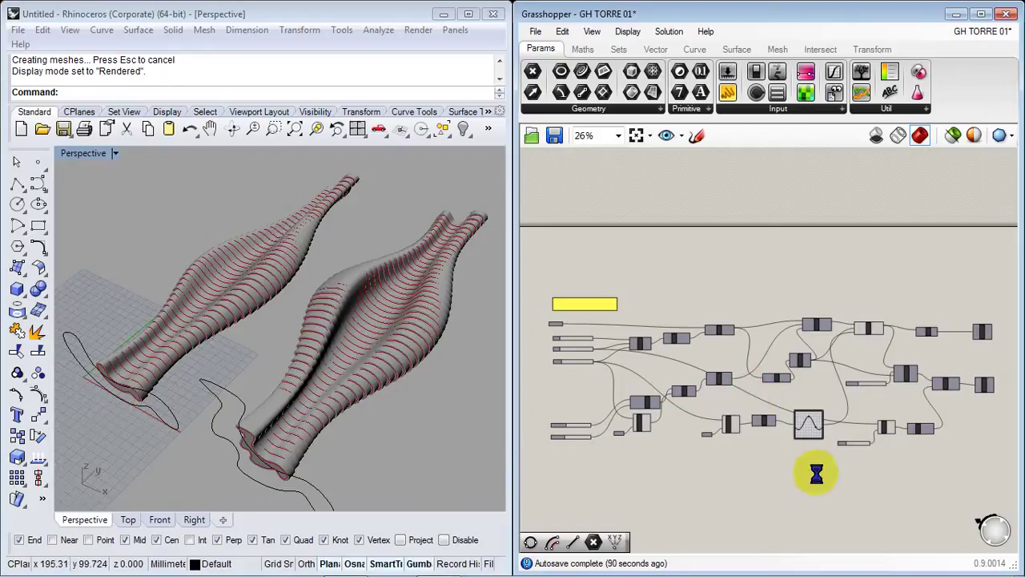
{"action": "mouse_move", "coordinate": [792, 574]}
{"action": "right_click", "coordinate": [852, 562]}
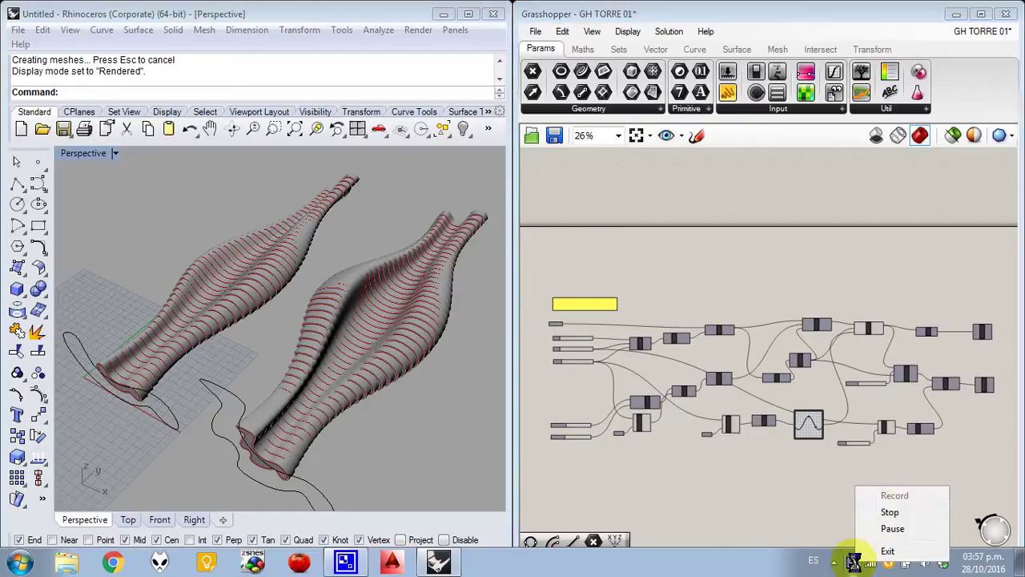